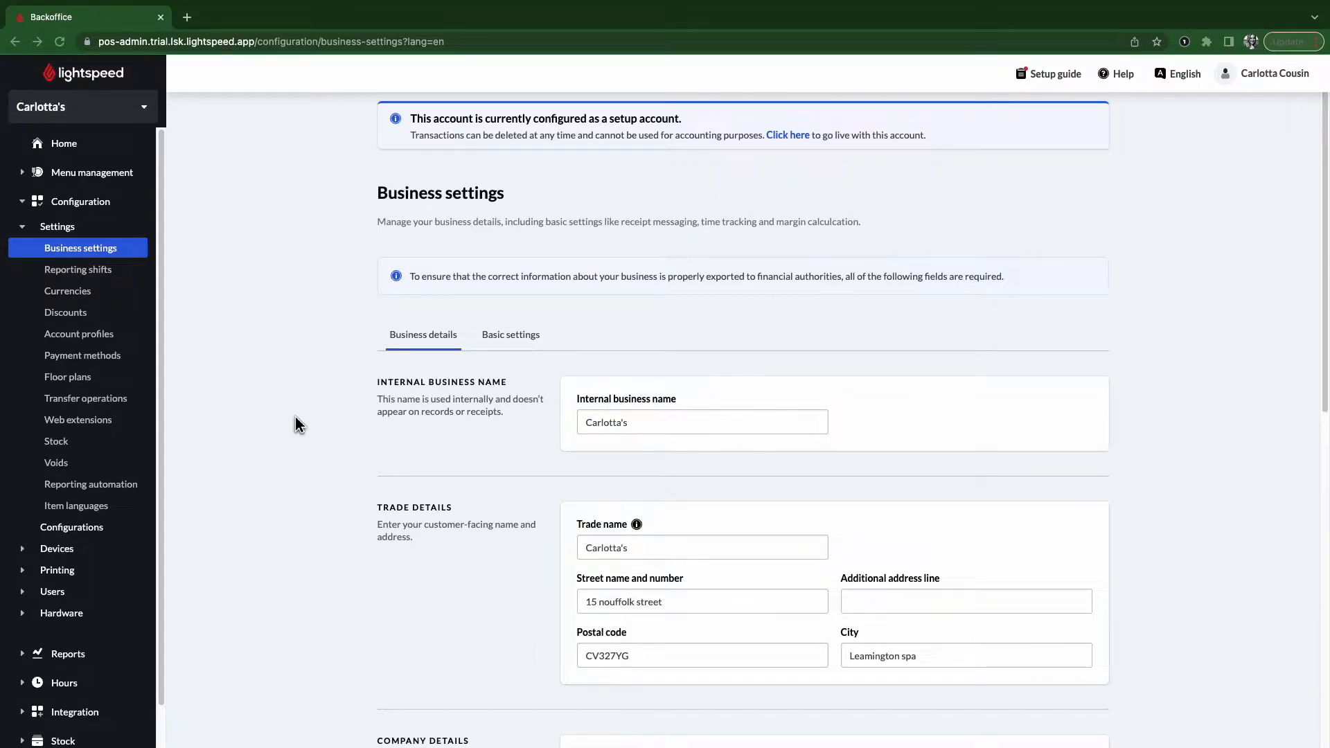
- Enter 12 as the VAT number in the company's fiscal details
scroll(331, 514, down, 2)
scroll(333, 513, down, 4)
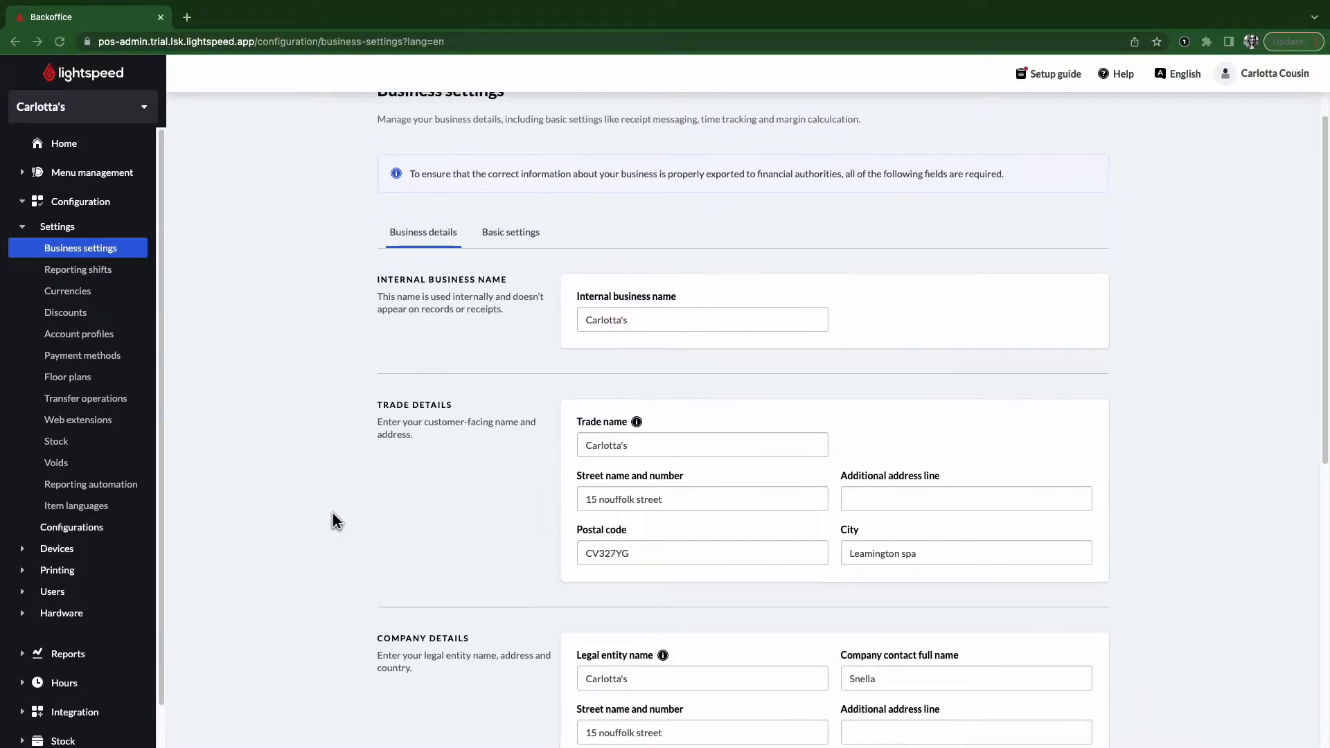
scroll(333, 512, down, 3)
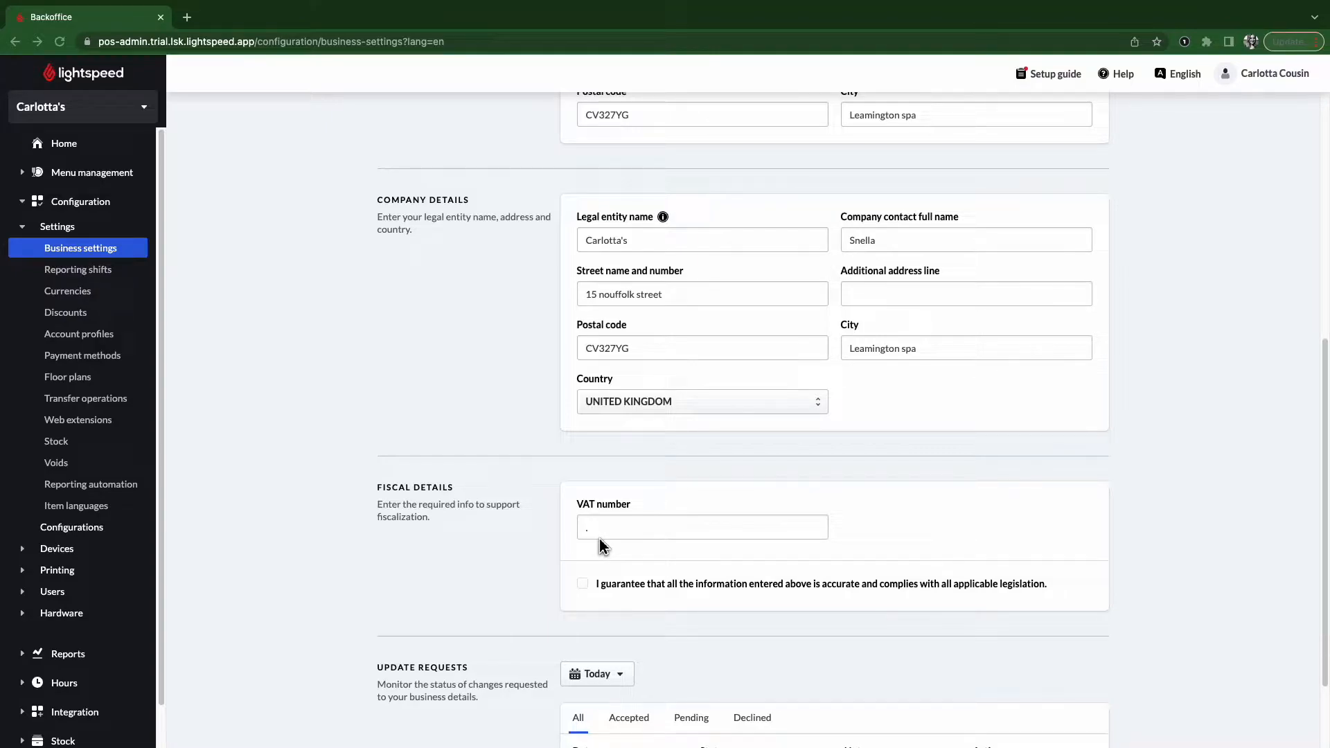
scroll(600, 545, up, 5)
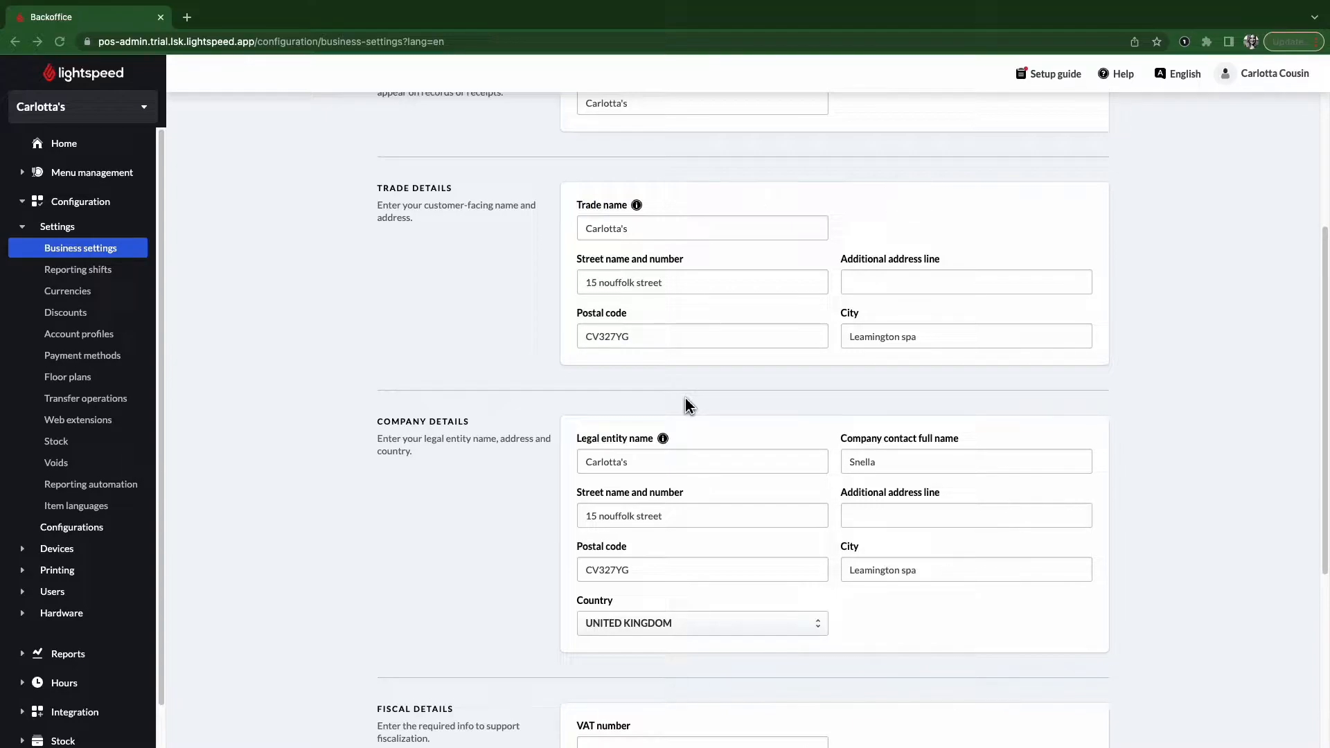
scroll(471, 568, down, 5)
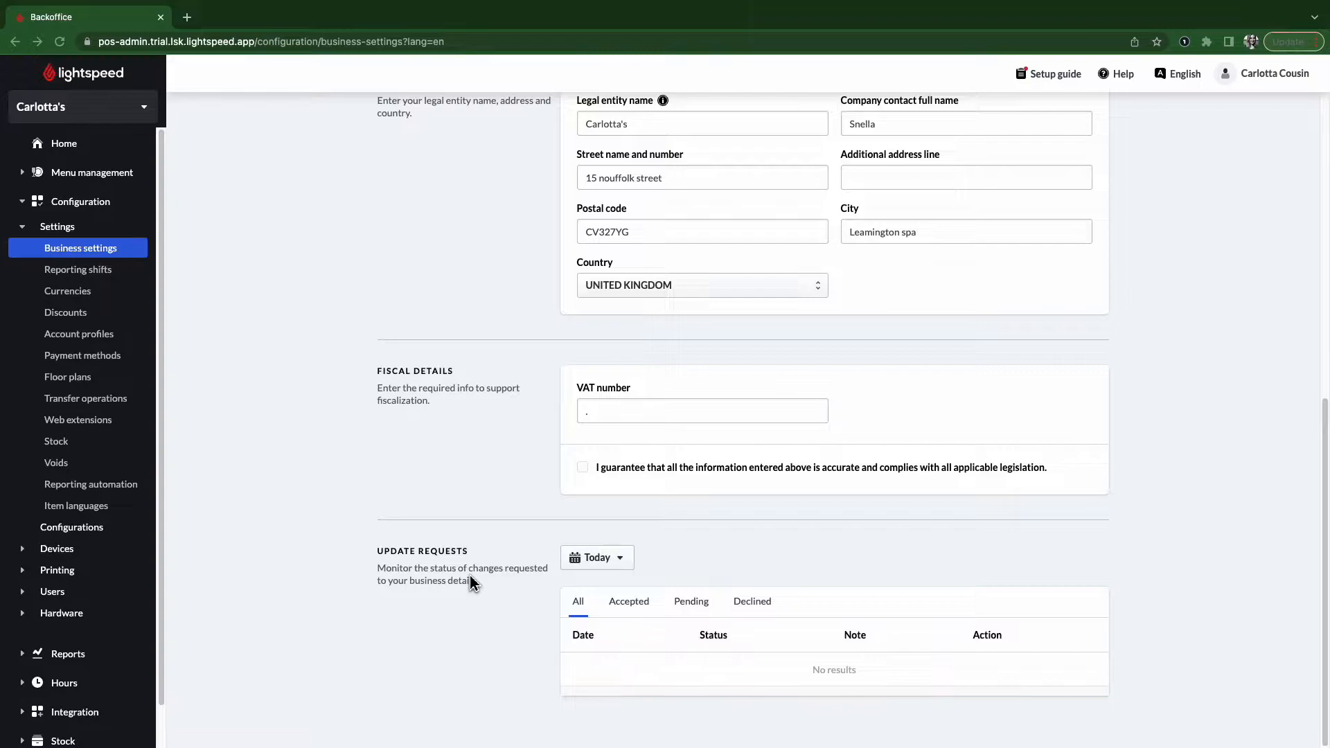
click(604, 417)
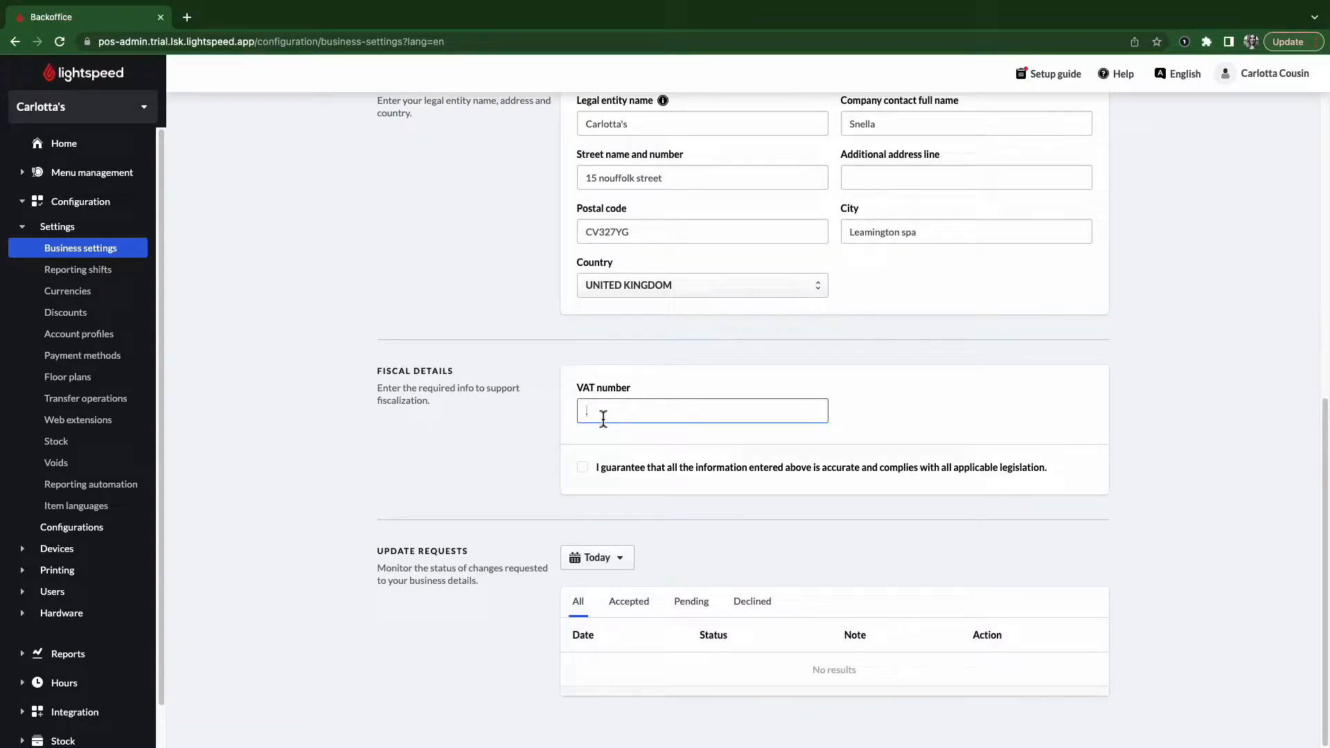
text(12)
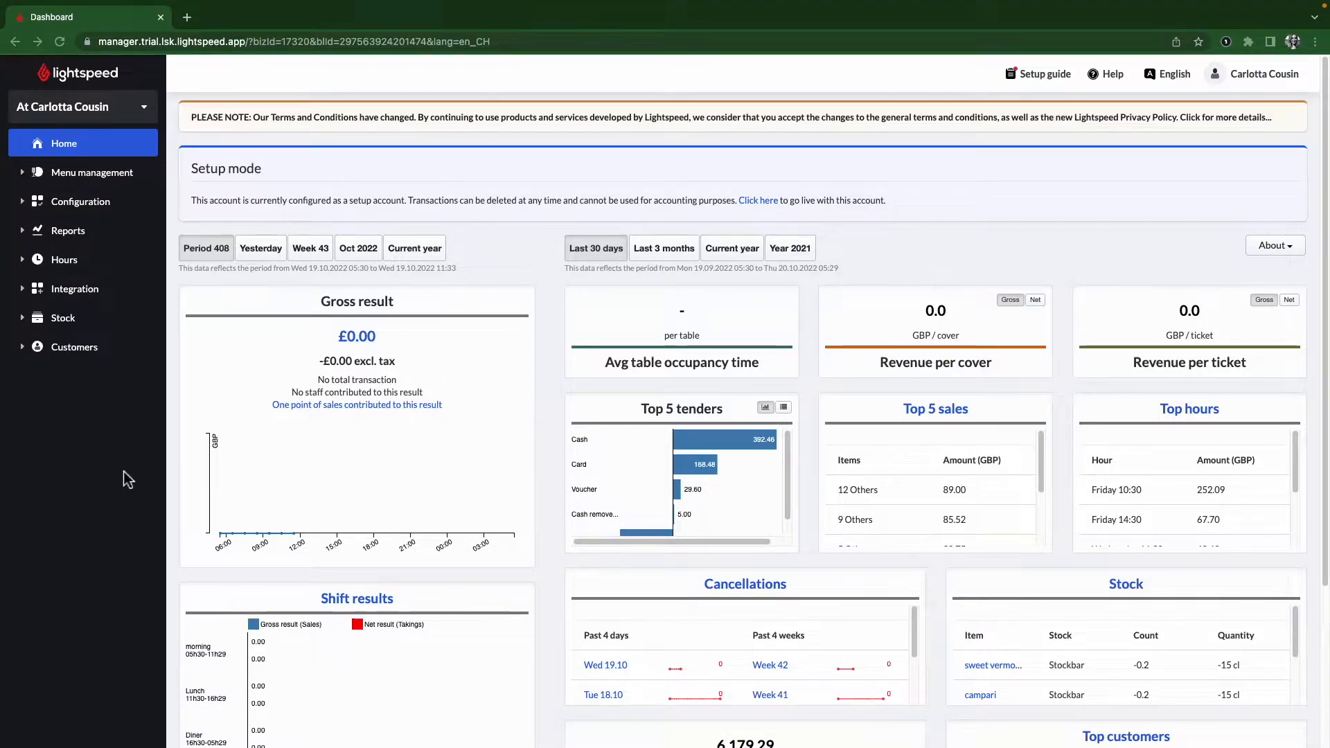
- On the iPad POS, open the actions for the Table 9 bar order
key(ctrl+Left)
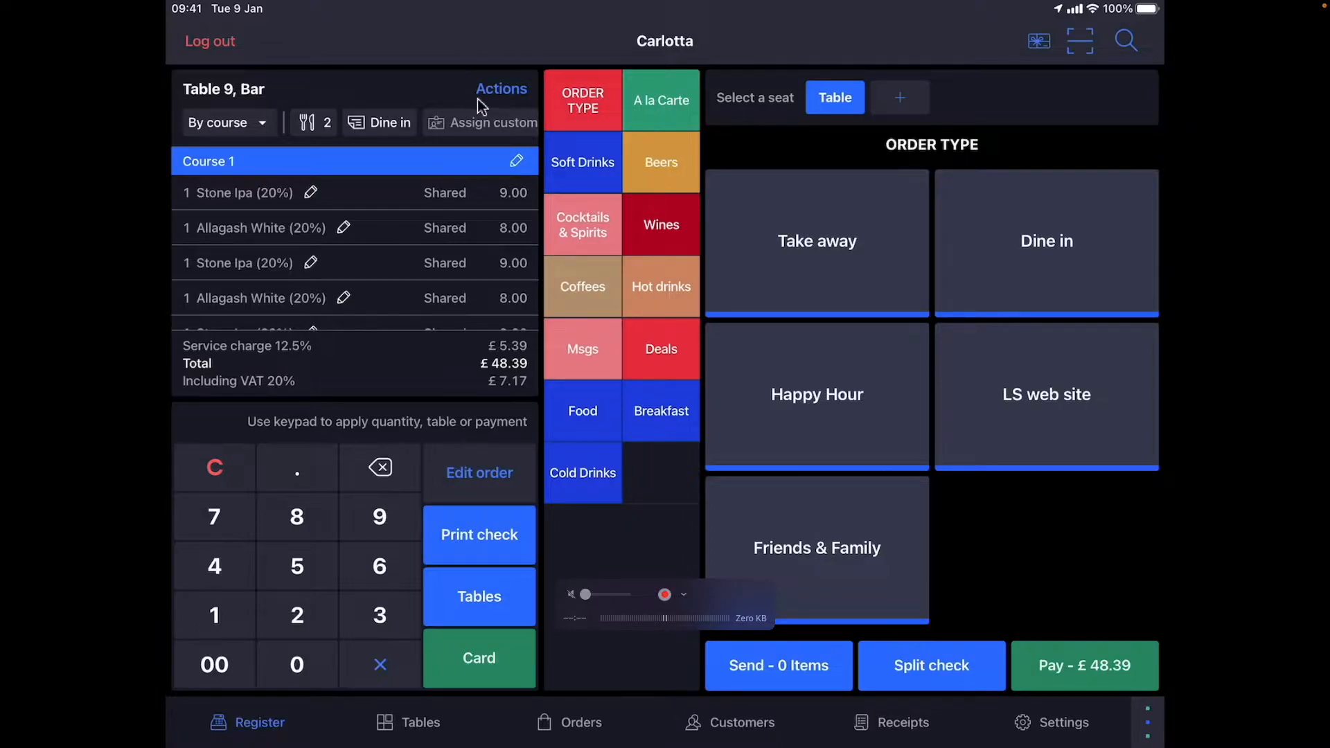
click(514, 98)
scroll(510, 97, down, 5)
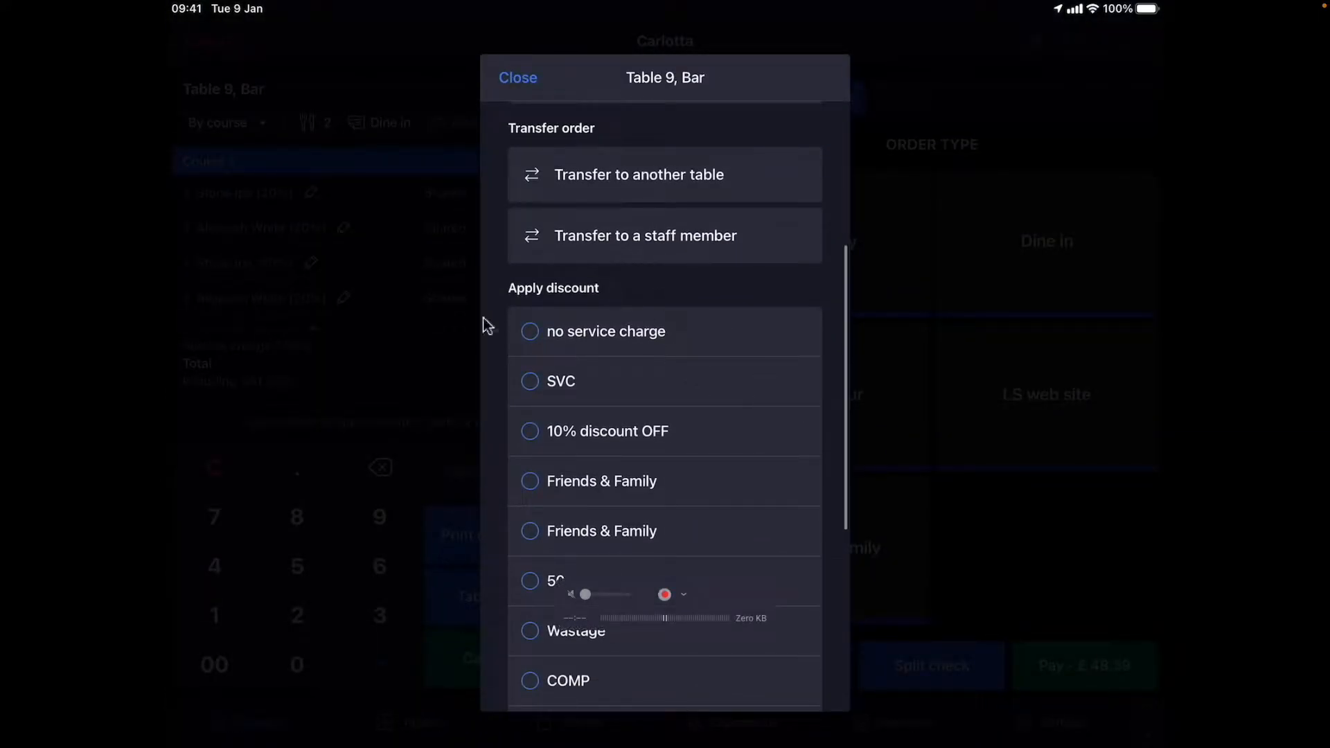
- Back in the Back Office, open Configuration > Settings > Discounts
key(ctrl+Right)
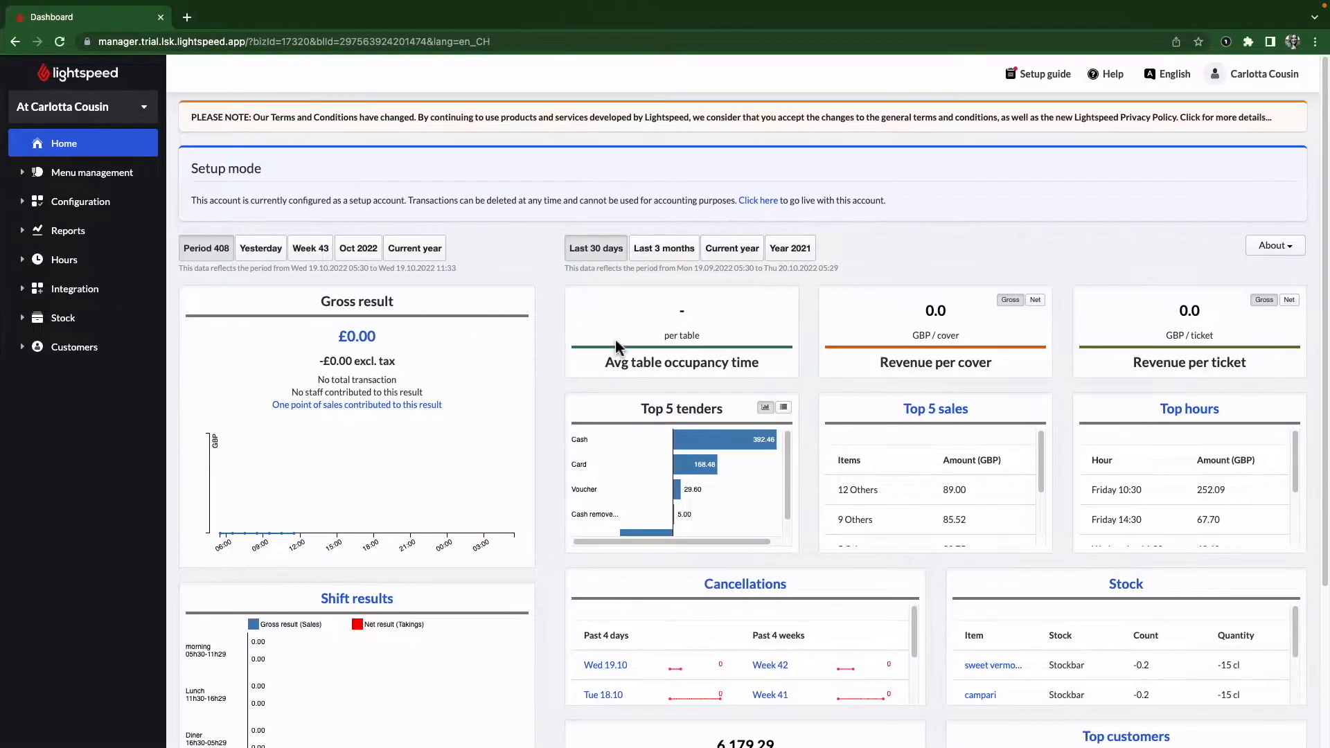
click(60, 212)
click(58, 226)
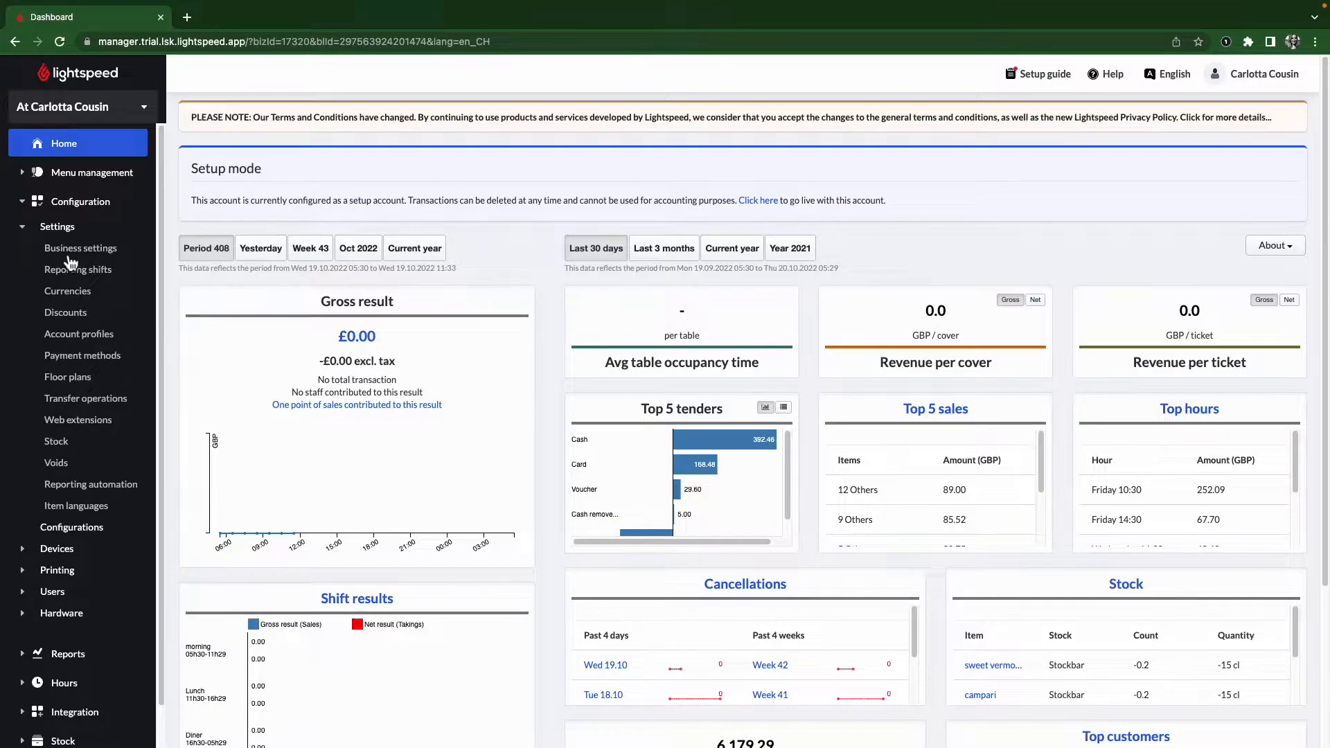
click(82, 315)
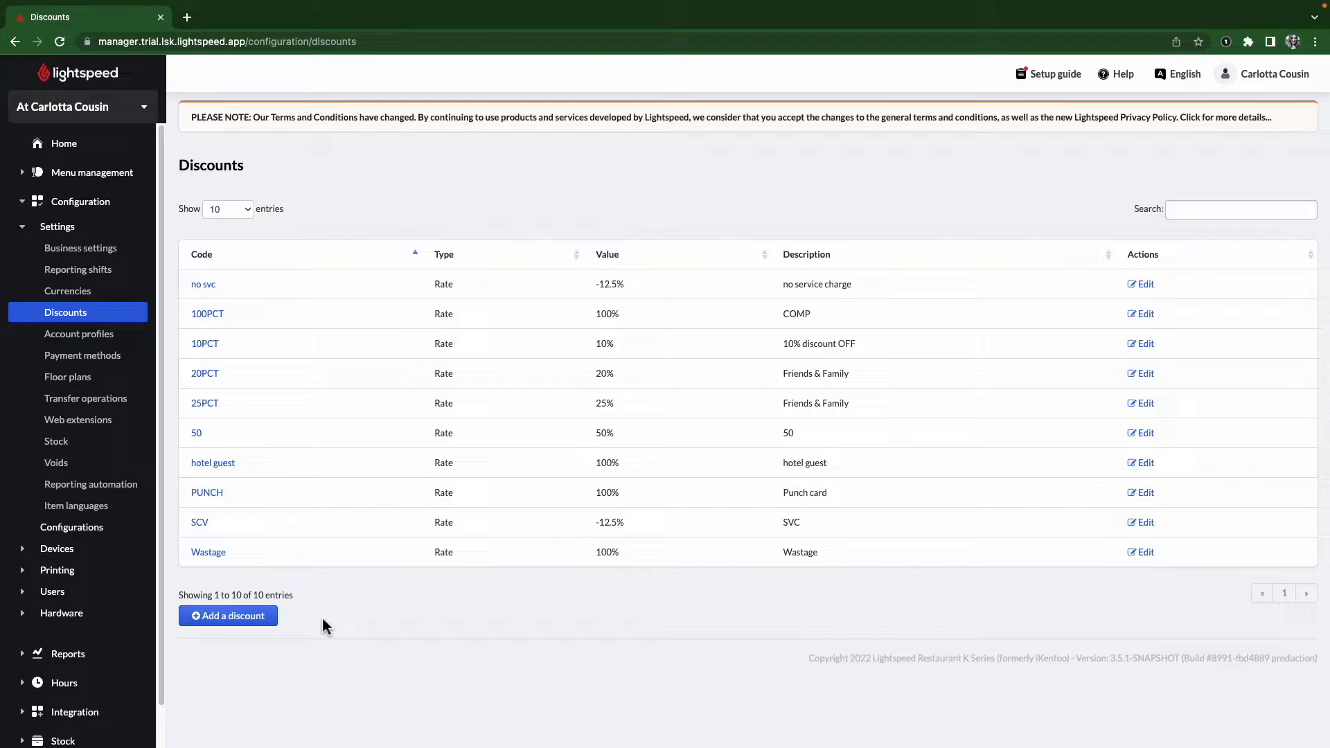
- Add a new discount with code Staff40 and a 40% rate
click(229, 623)
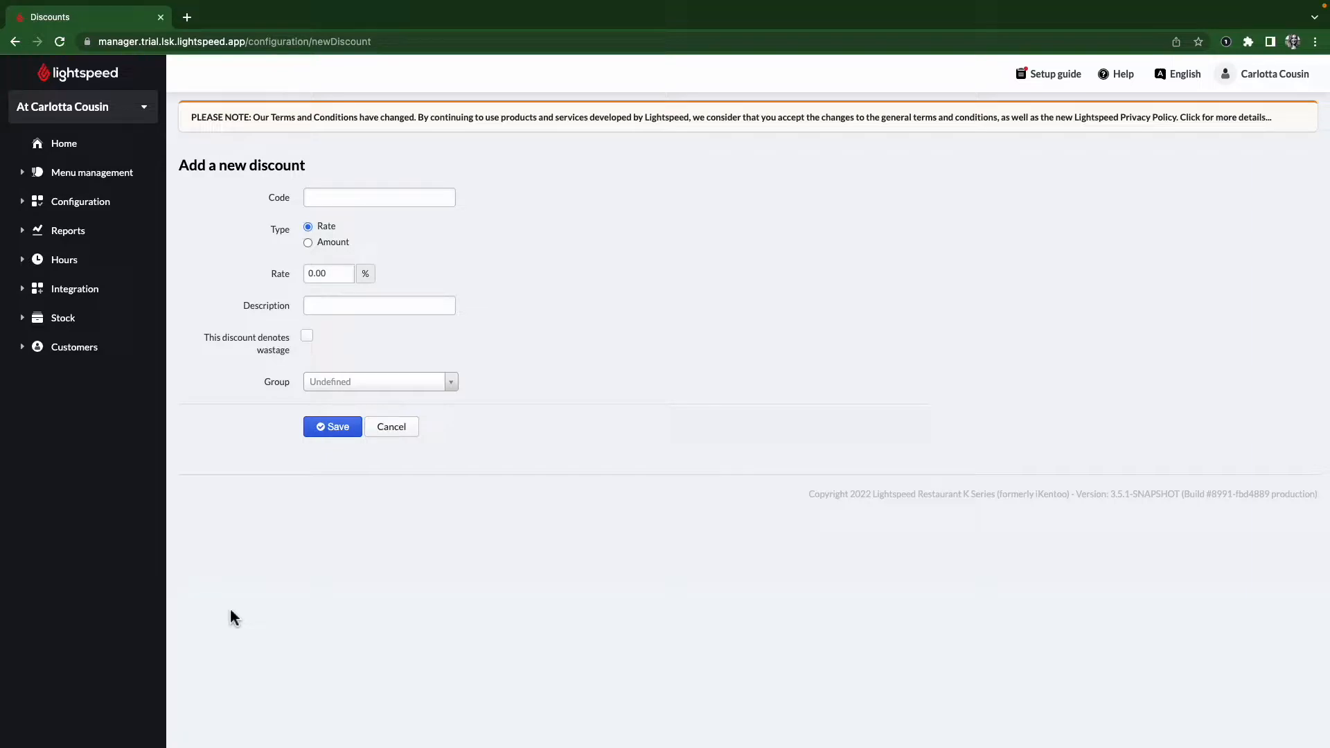
click(330, 199)
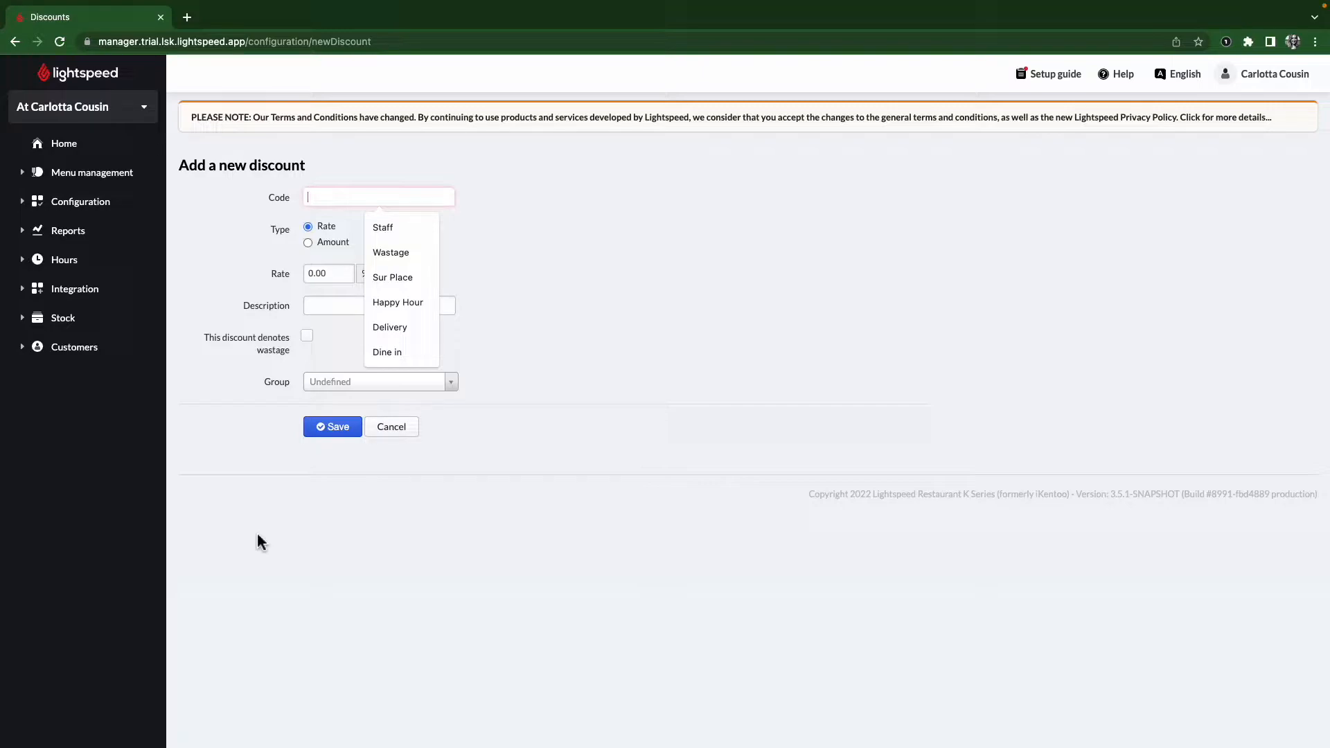
text(Staff)
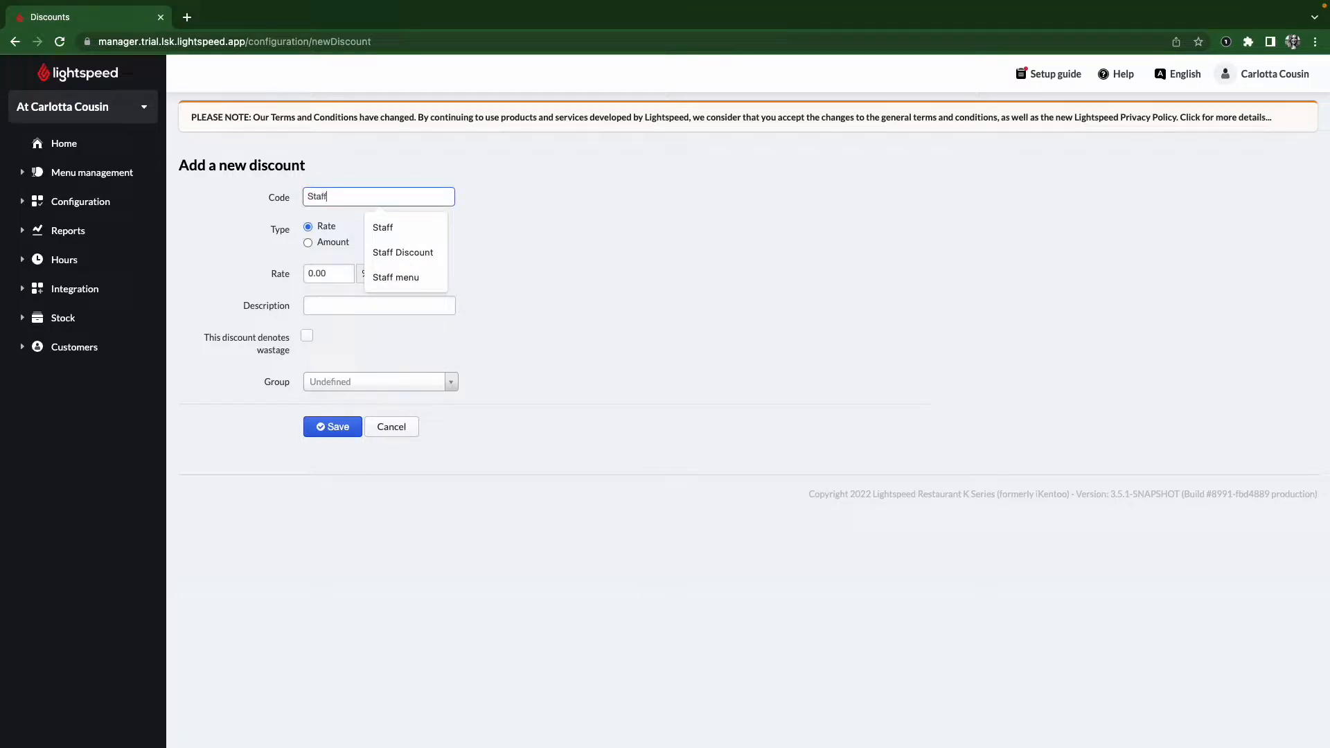
text(40)
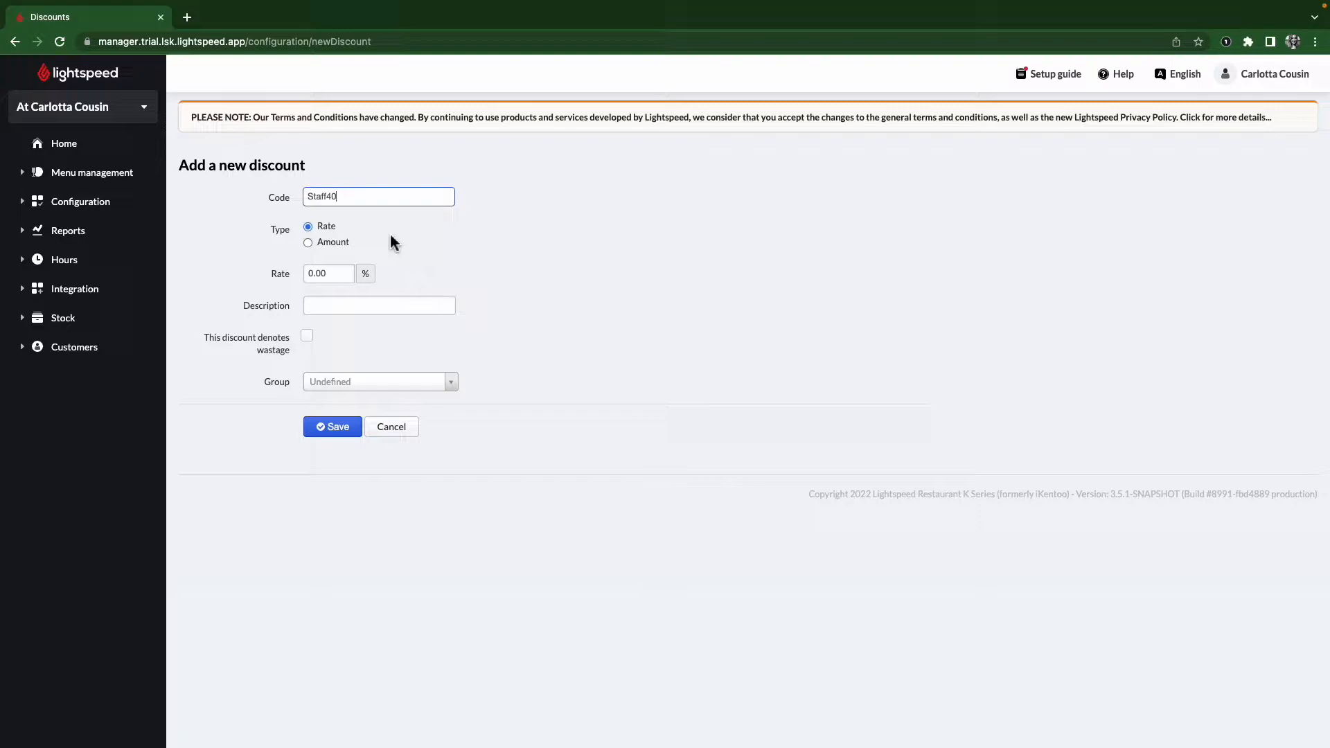
drag(339, 273, 297, 269)
text(40)
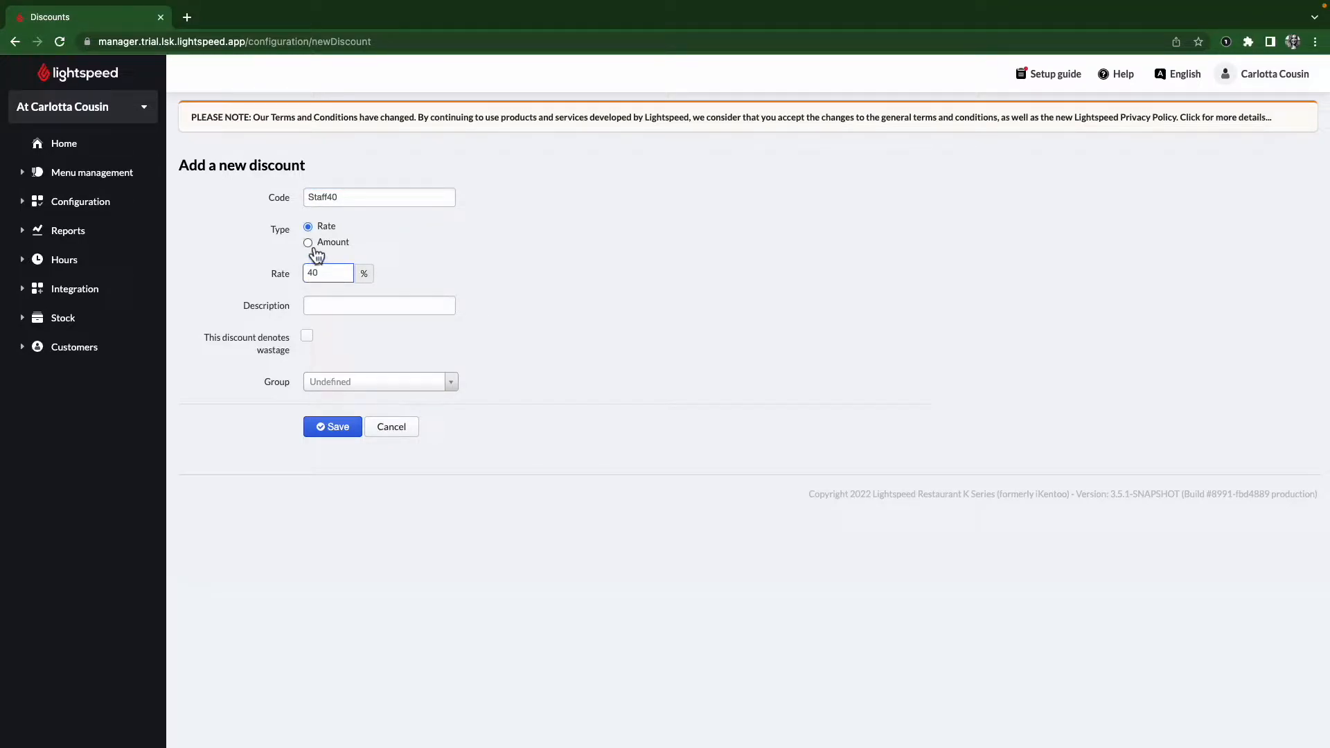
click(311, 244)
click(328, 276)
text(40)
click(327, 228)
- Give the discount the description 'Staff discount' and mark it as wastage
click(330, 310)
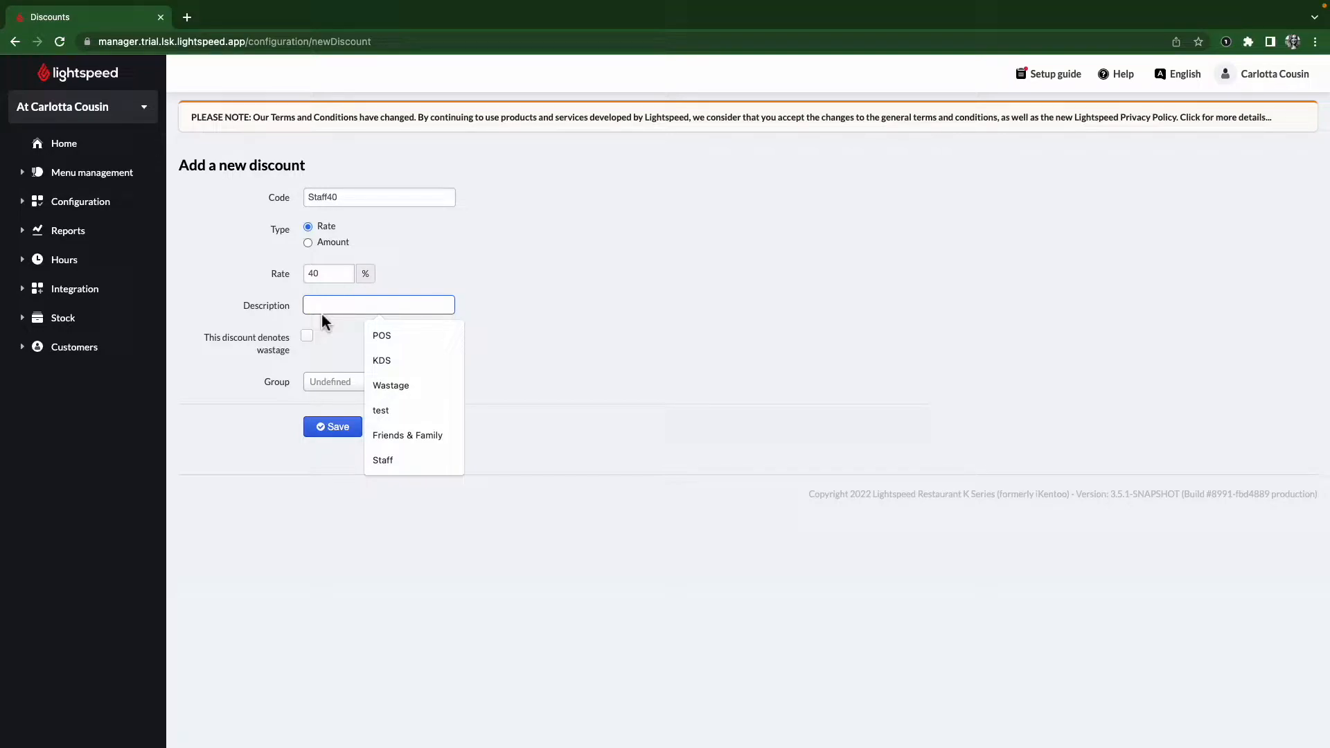
text(Staff )
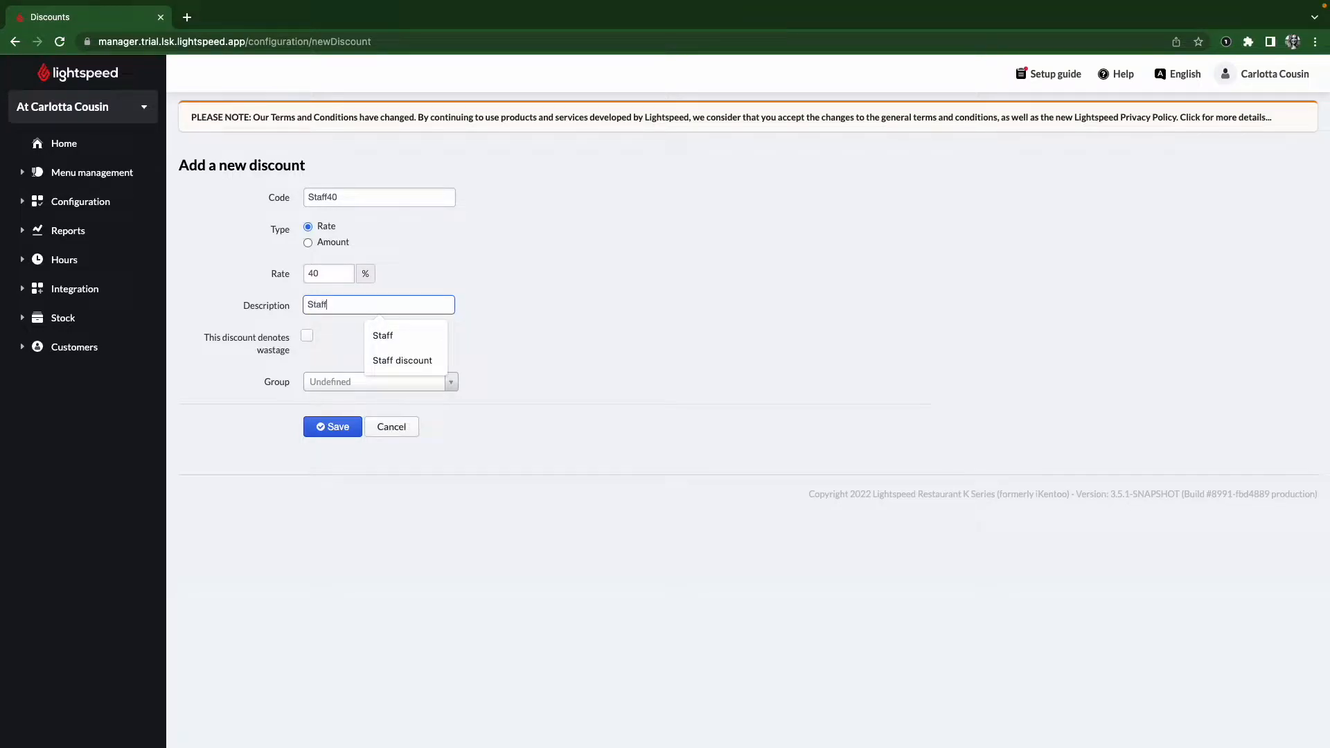
text(discount)
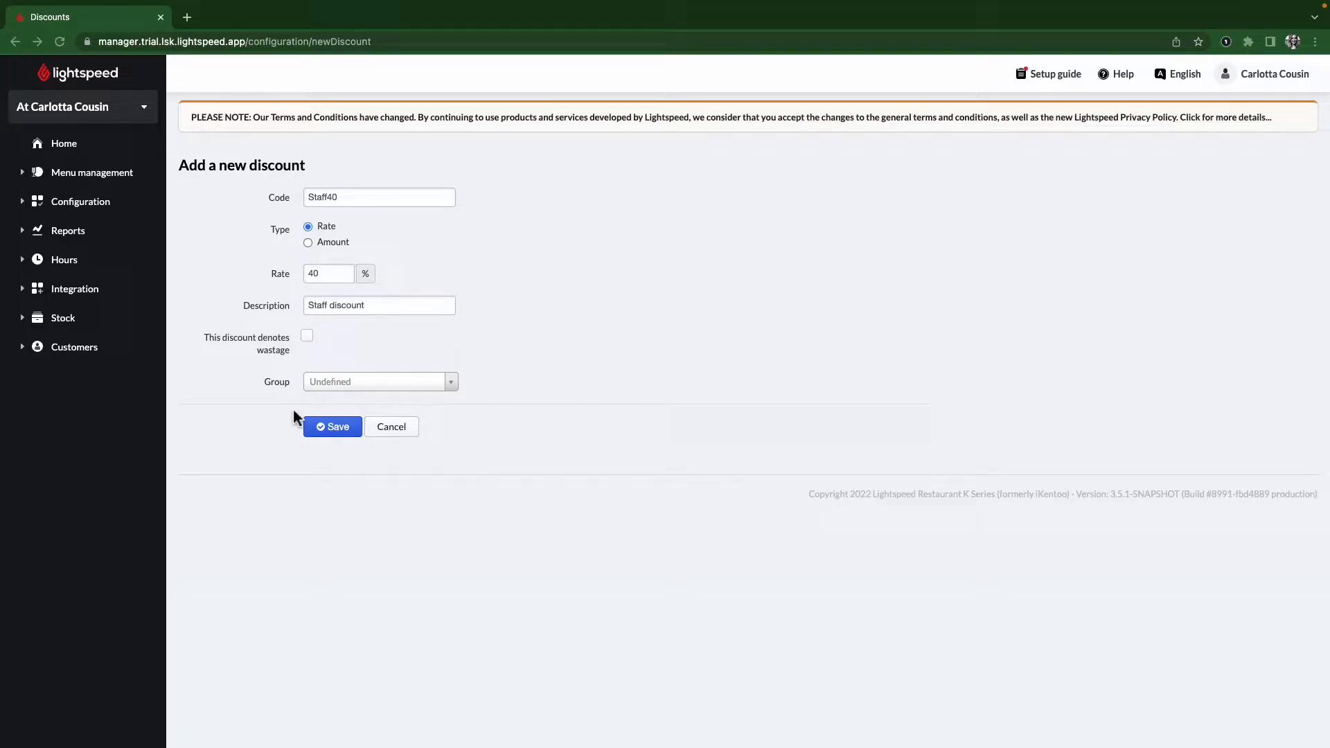
click(309, 337)
click(308, 338)
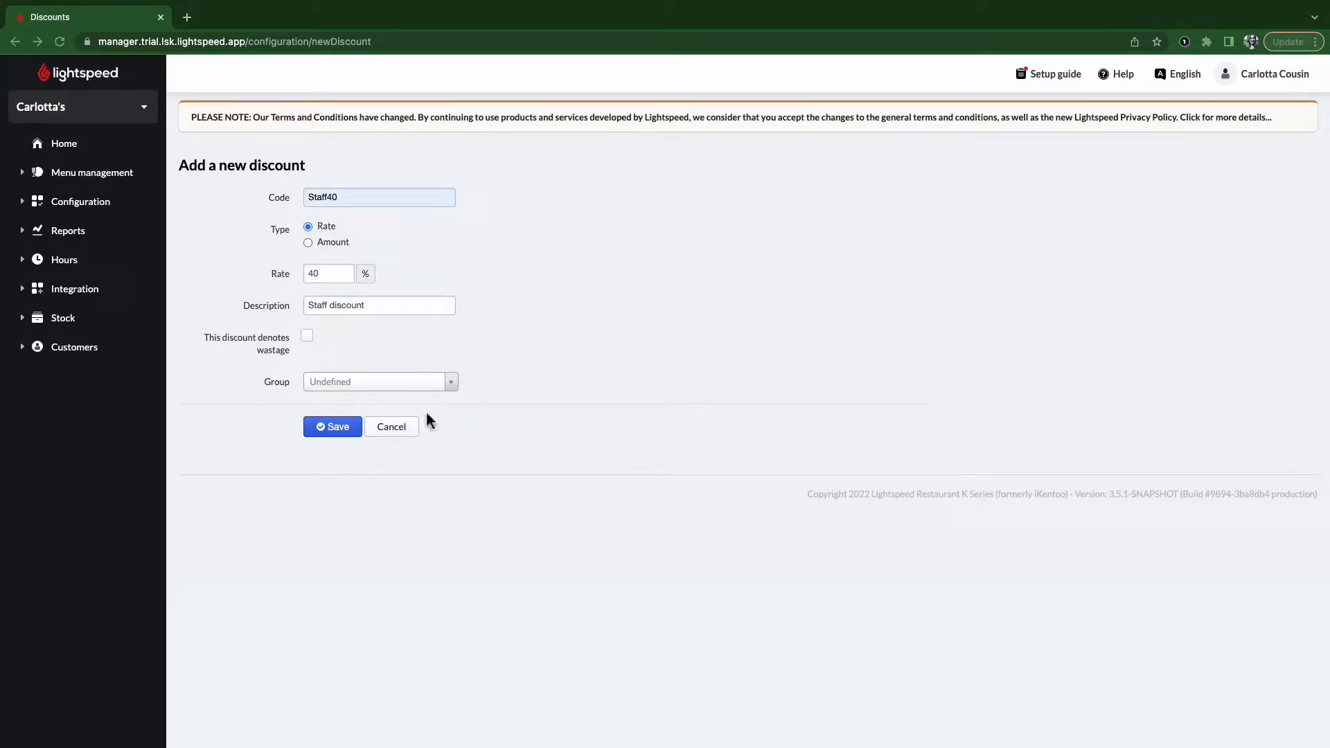
click(351, 386)
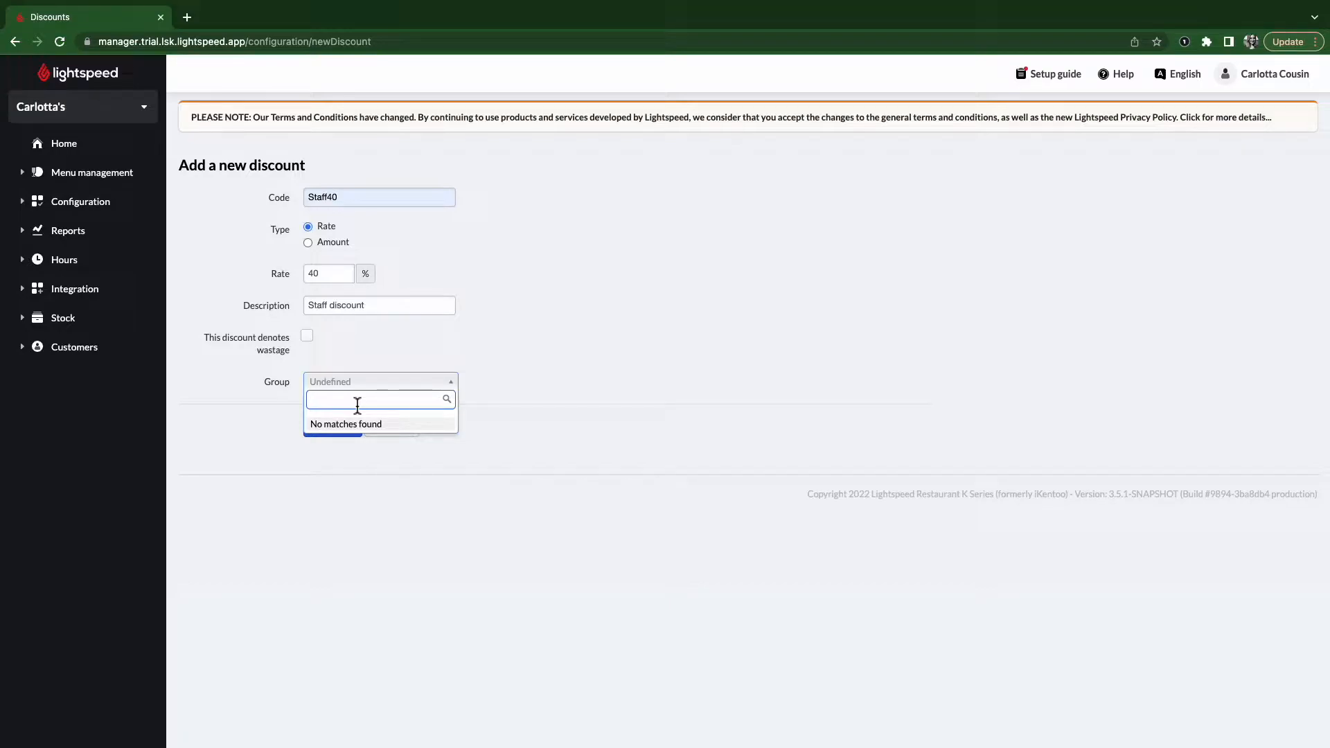
- Assign the Staff40 discount to the Staff group
text(Staff)
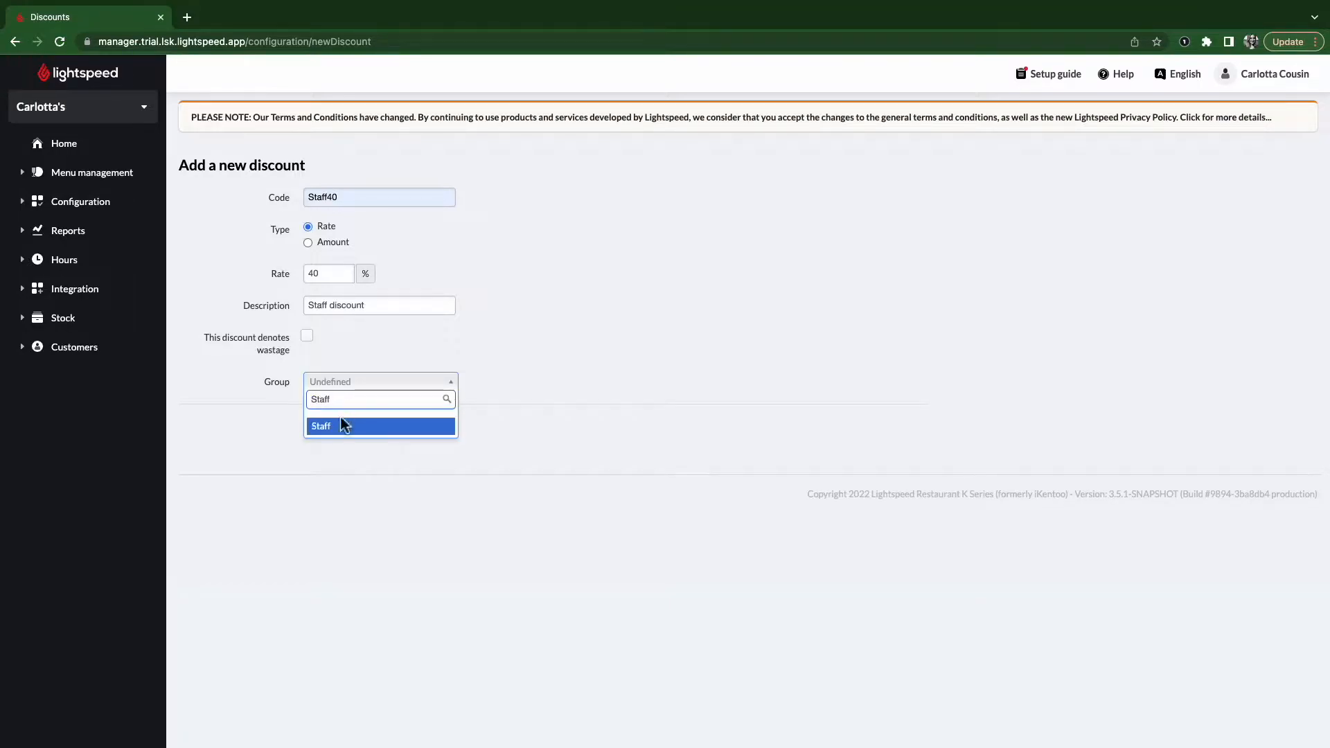
click(344, 426)
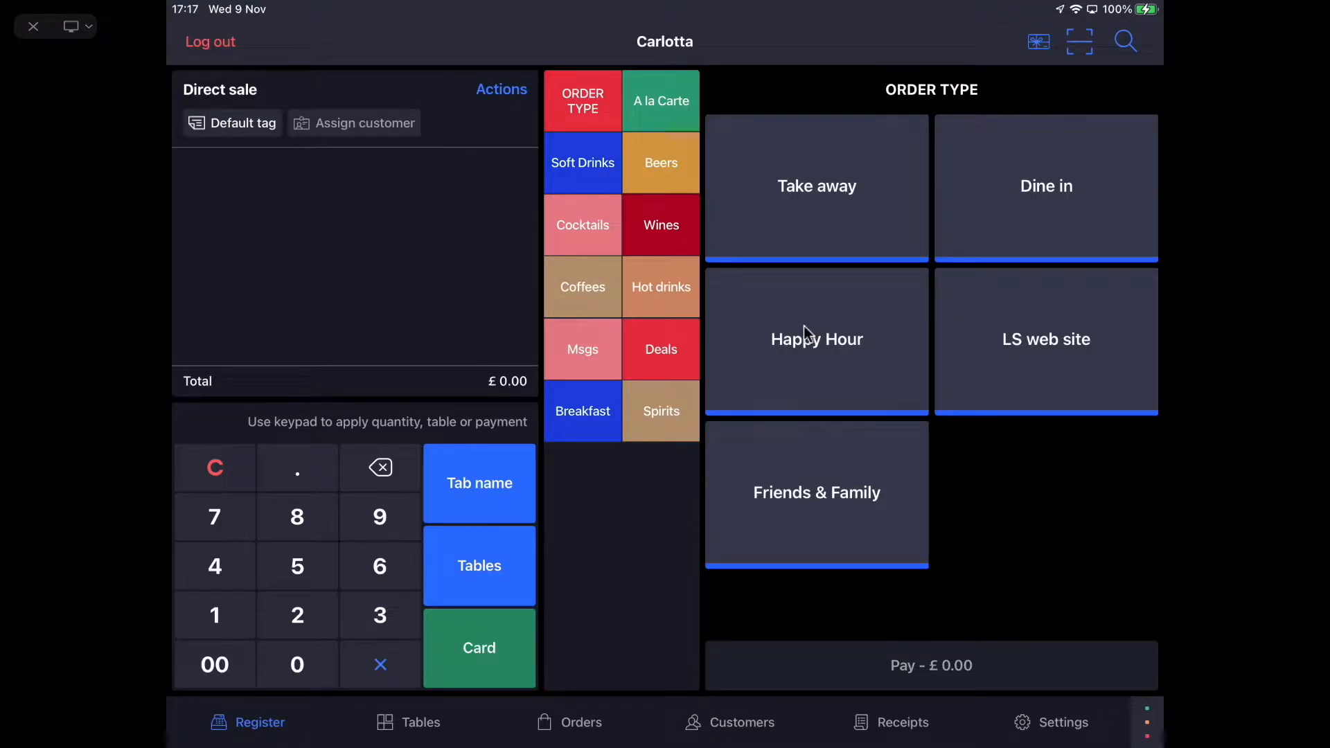
- Check the POS sale's account profile options, then start a new Back Office account profile
click(232, 127)
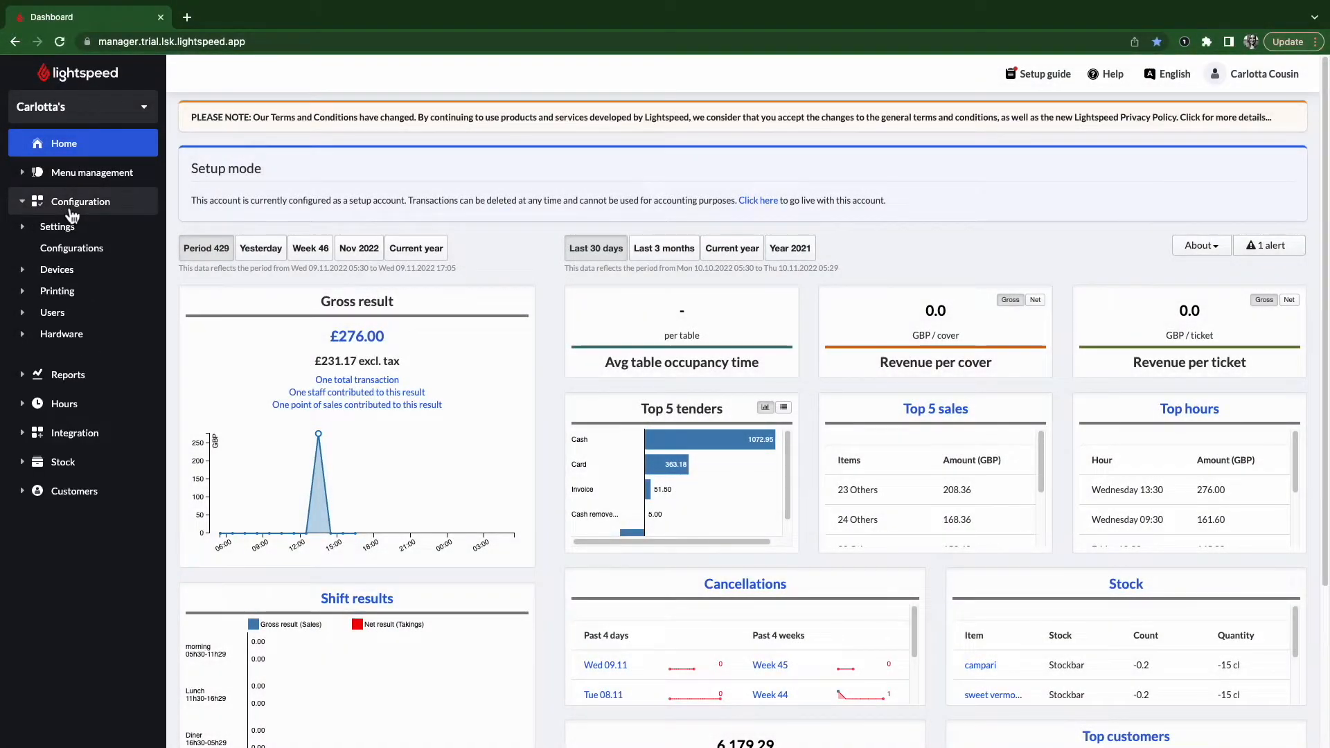
click(58, 226)
click(99, 339)
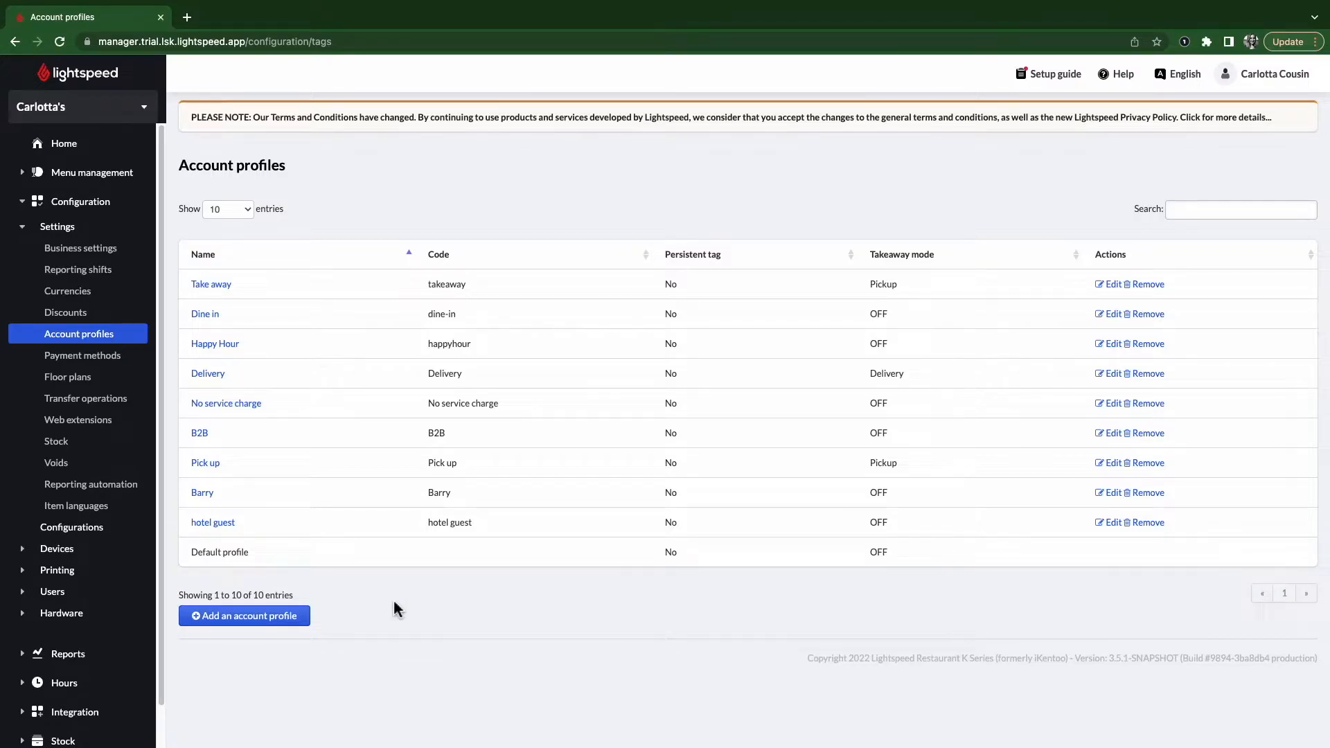
click(249, 627)
click(756, 180)
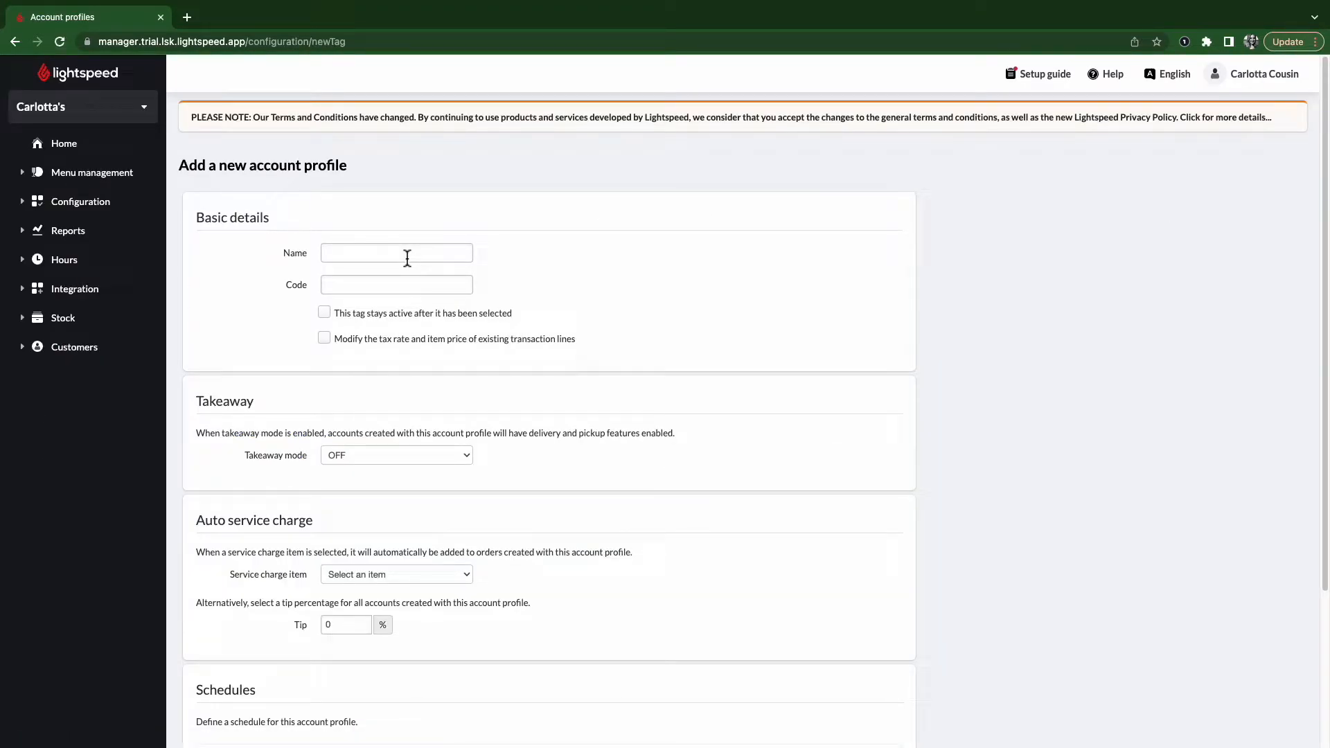
- Name the profile 'Take away' with code TA and let it modify tax and price of existing lines
click(407, 253)
text(Take awya)
key(BackSpace)
key(BackSpace)
text(ay)
click(526, 259)
click(357, 284)
text(TA)
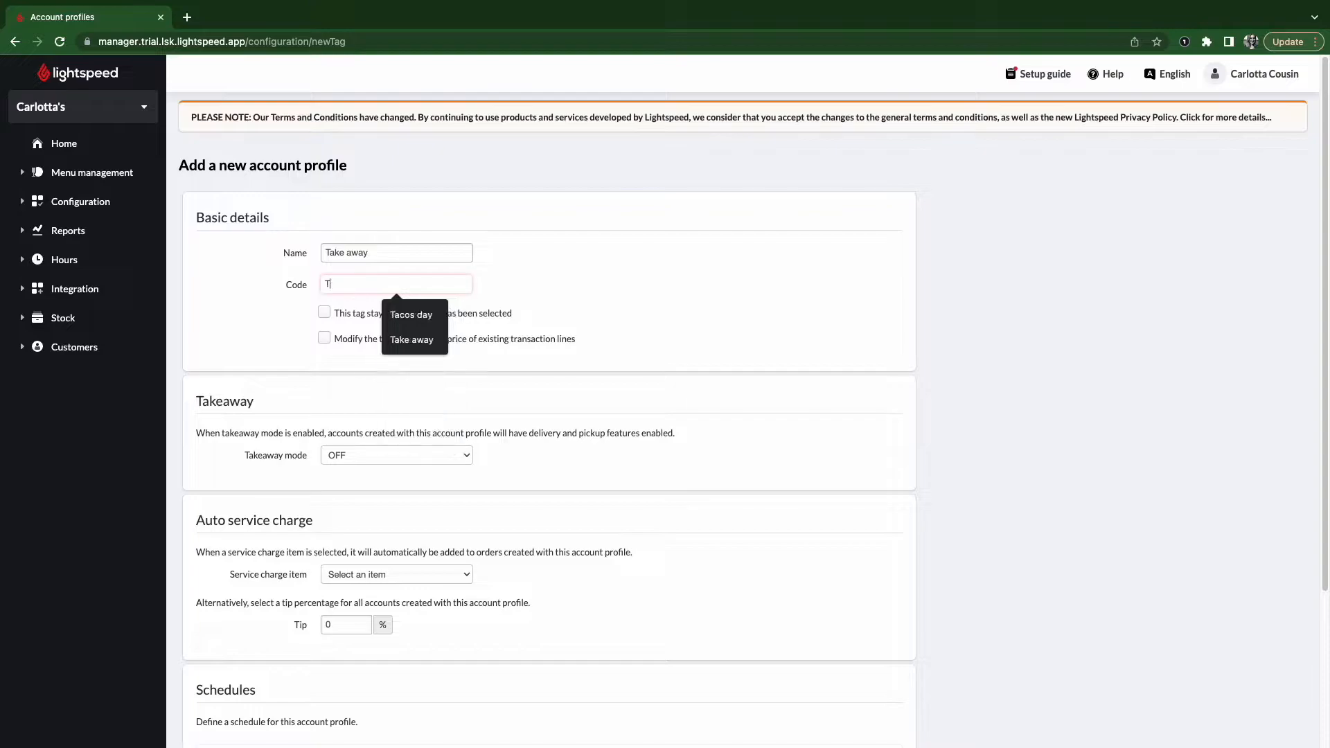
key(Escape)
click(530, 281)
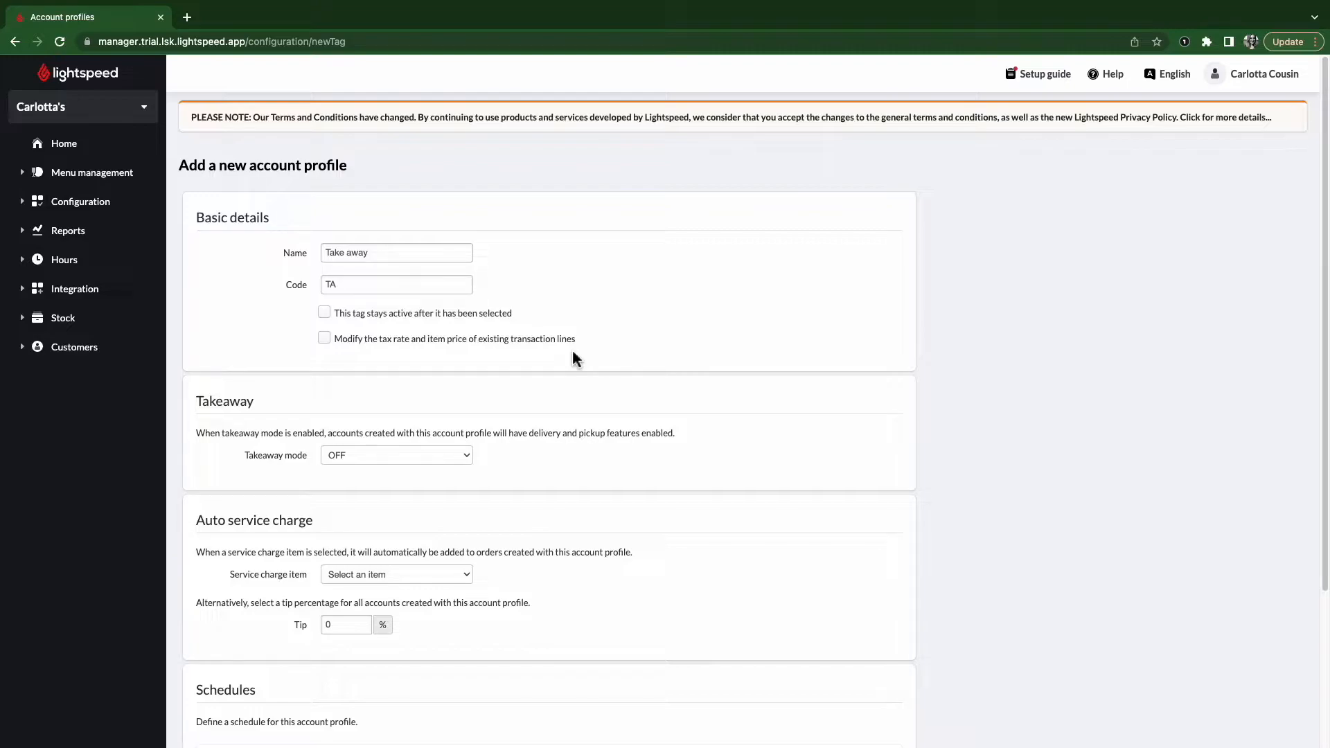
click(325, 339)
click(347, 460)
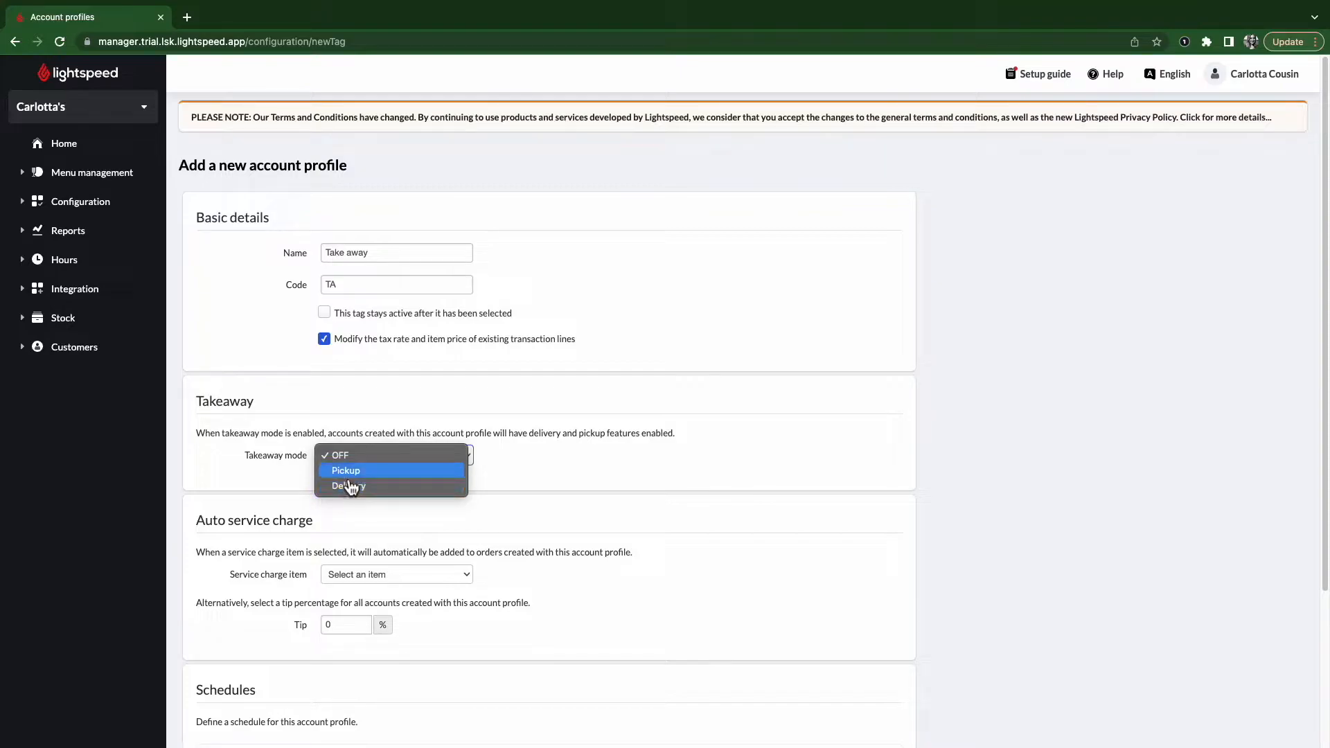
- Set takeaway mode to Pickup and the automatic service charge to Service charge 12.5%
click(349, 475)
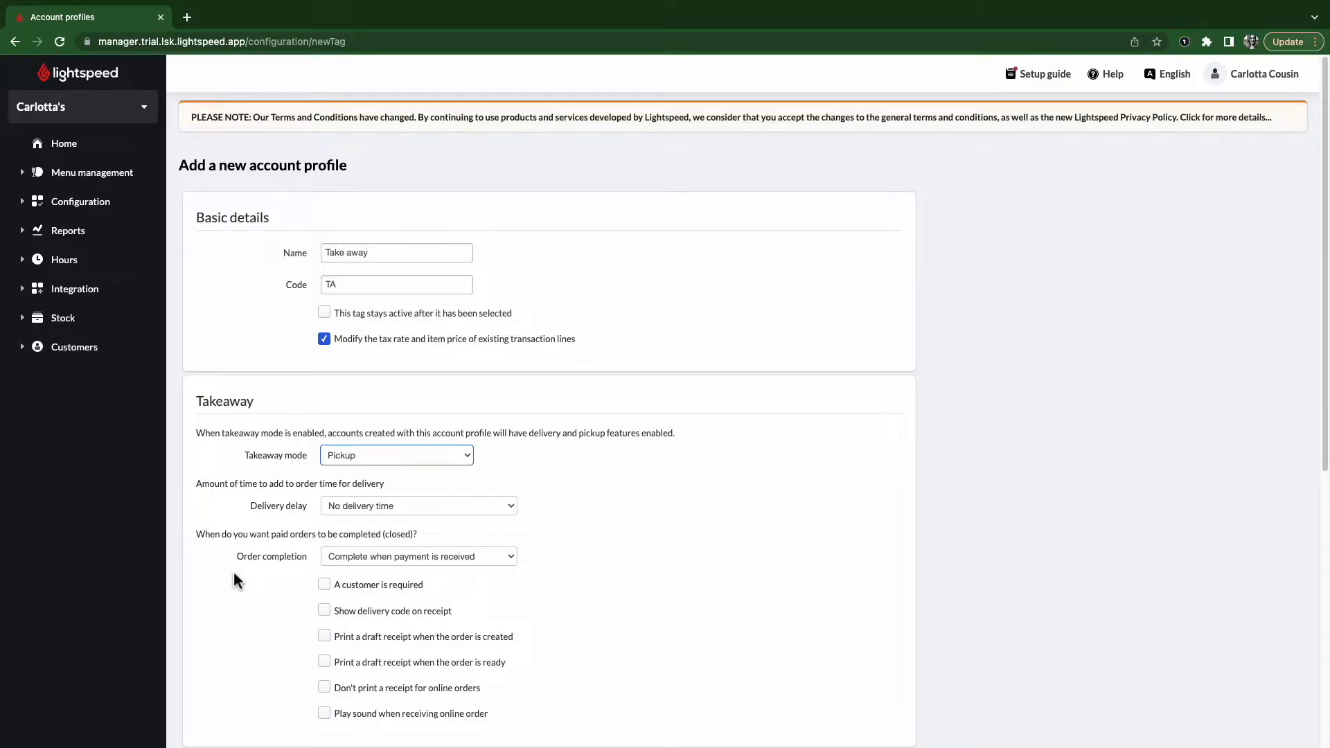
scroll(233, 575, down, 5)
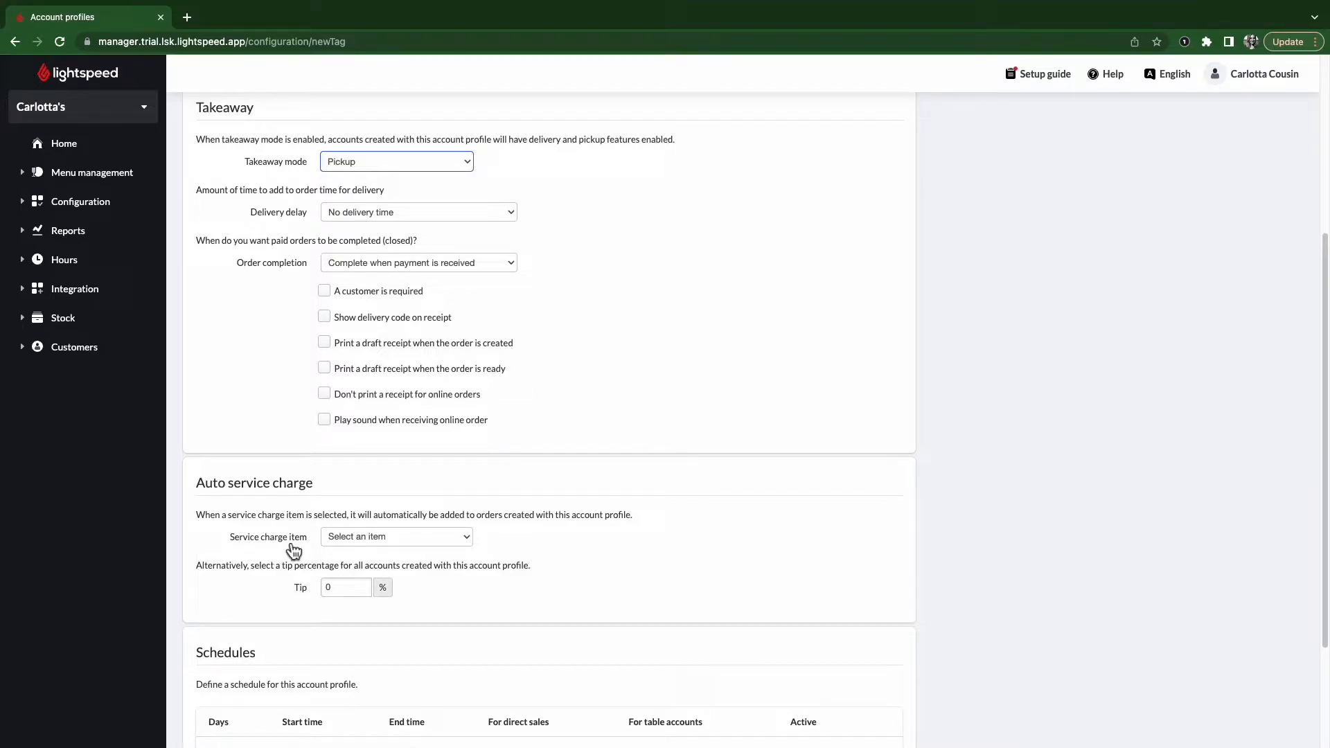
click(374, 542)
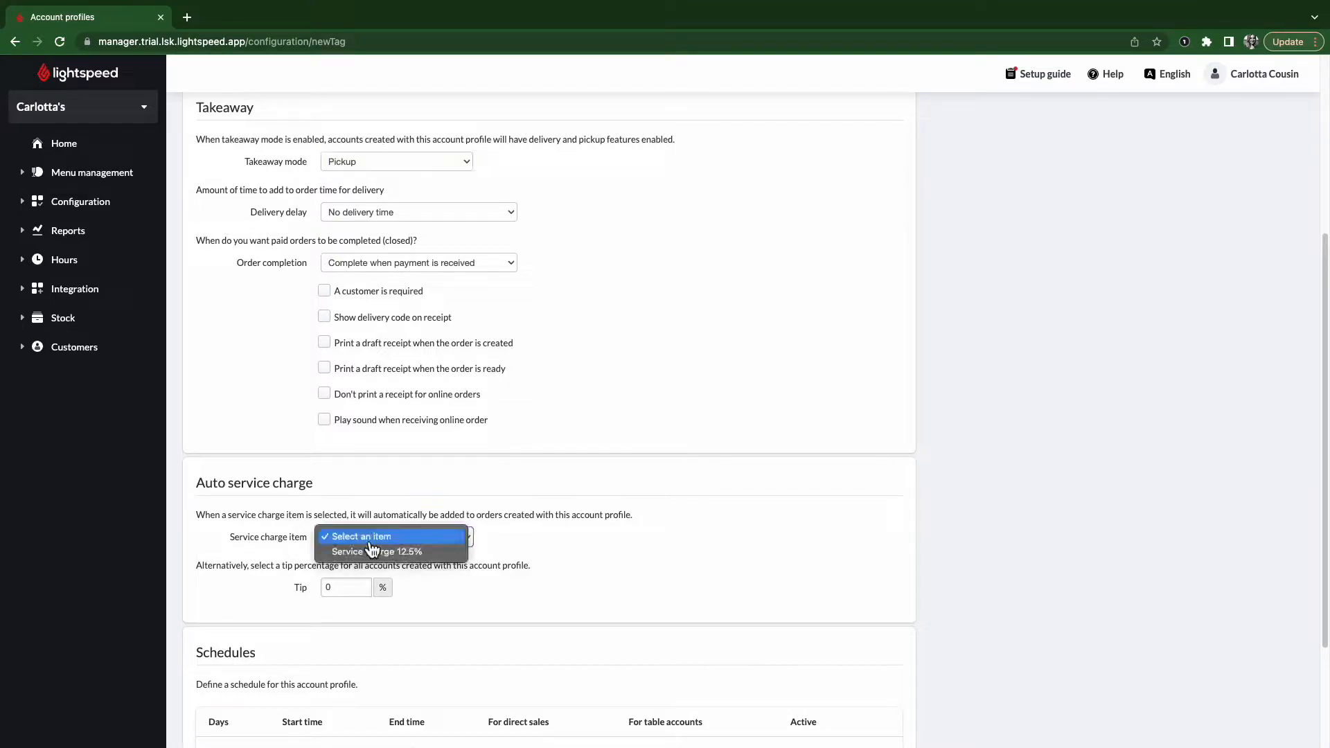
click(417, 558)
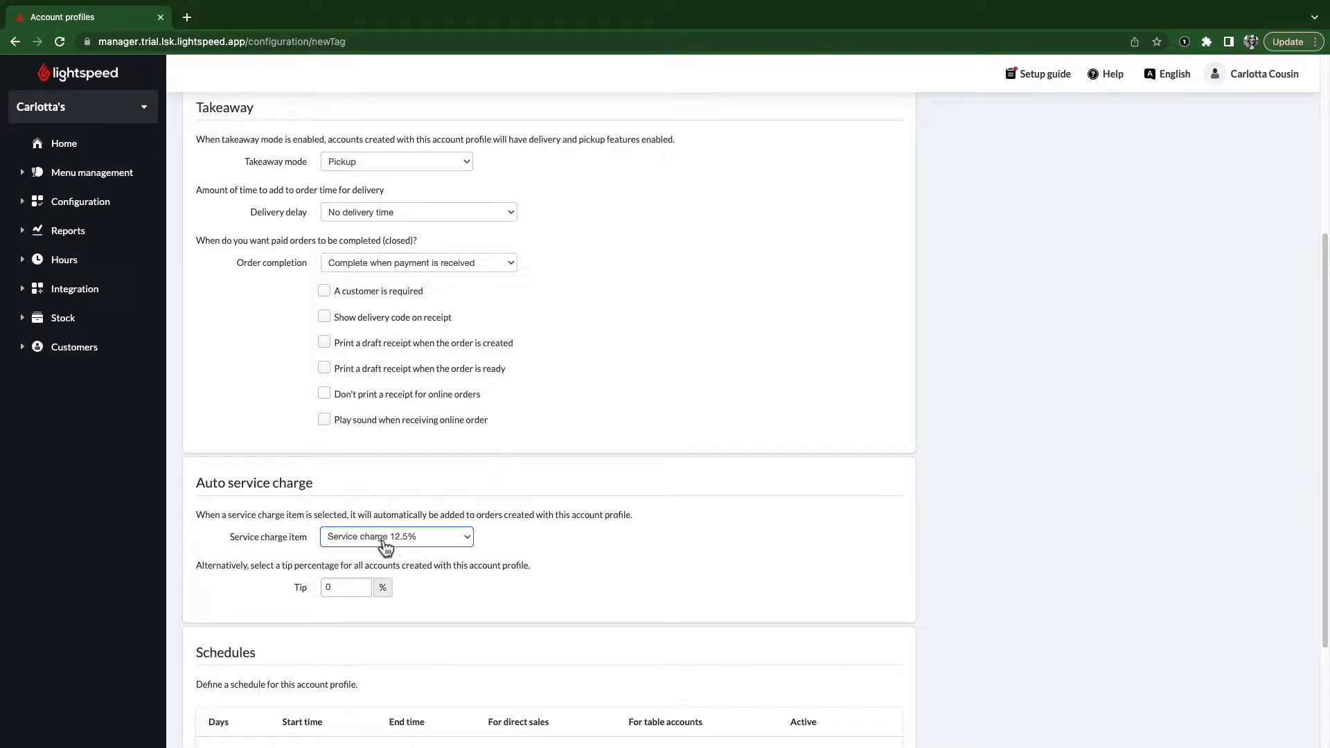
- Clear the tip percentage and create the profile's first all-days schedule
click(351, 588)
double_click(352, 587)
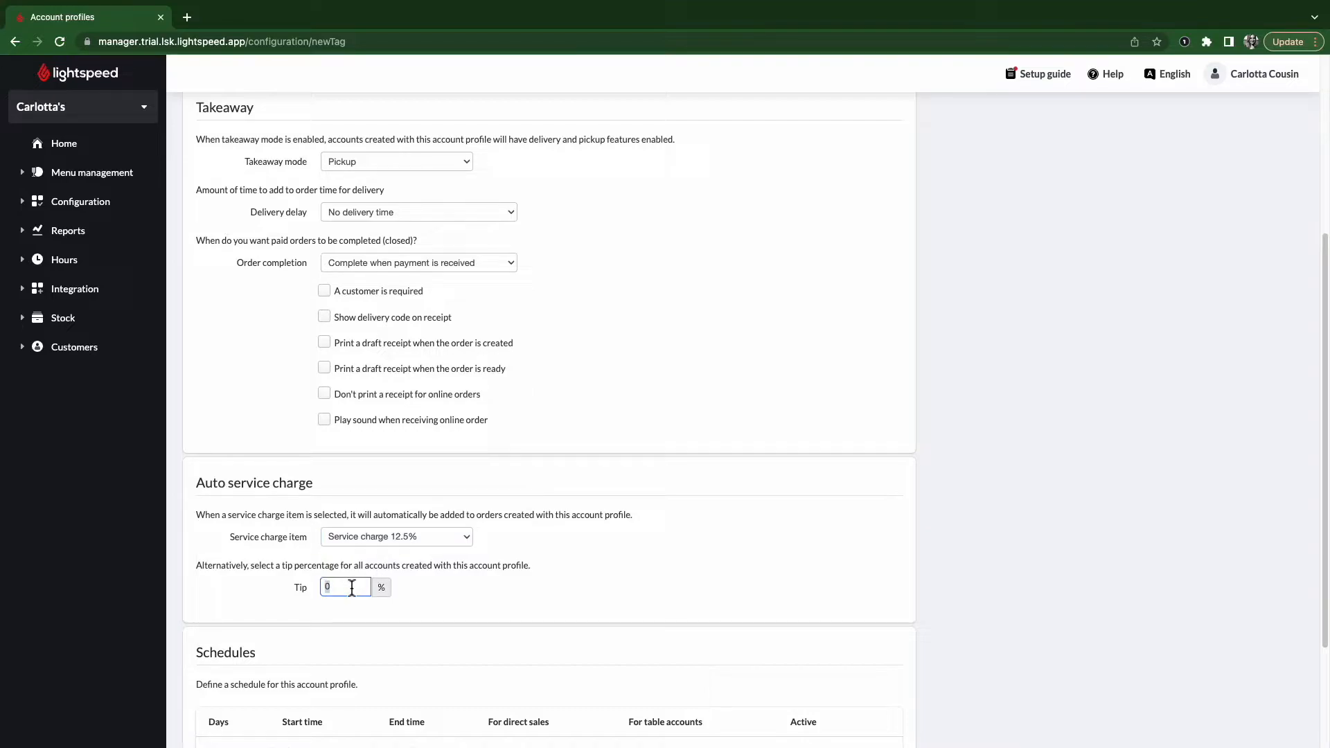
text(10)
key(BackSpace)
key(BackSpace)
click(296, 651)
scroll(208, 541, down, 3)
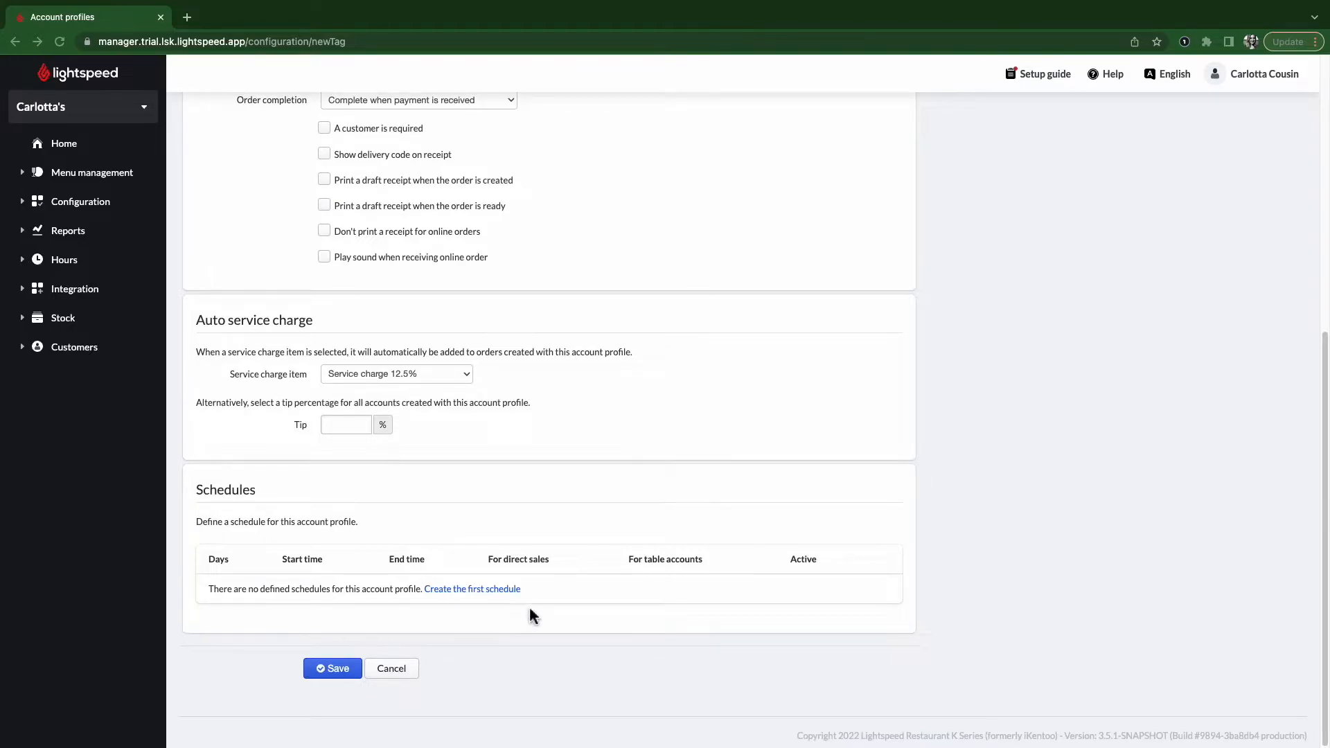
click(459, 587)
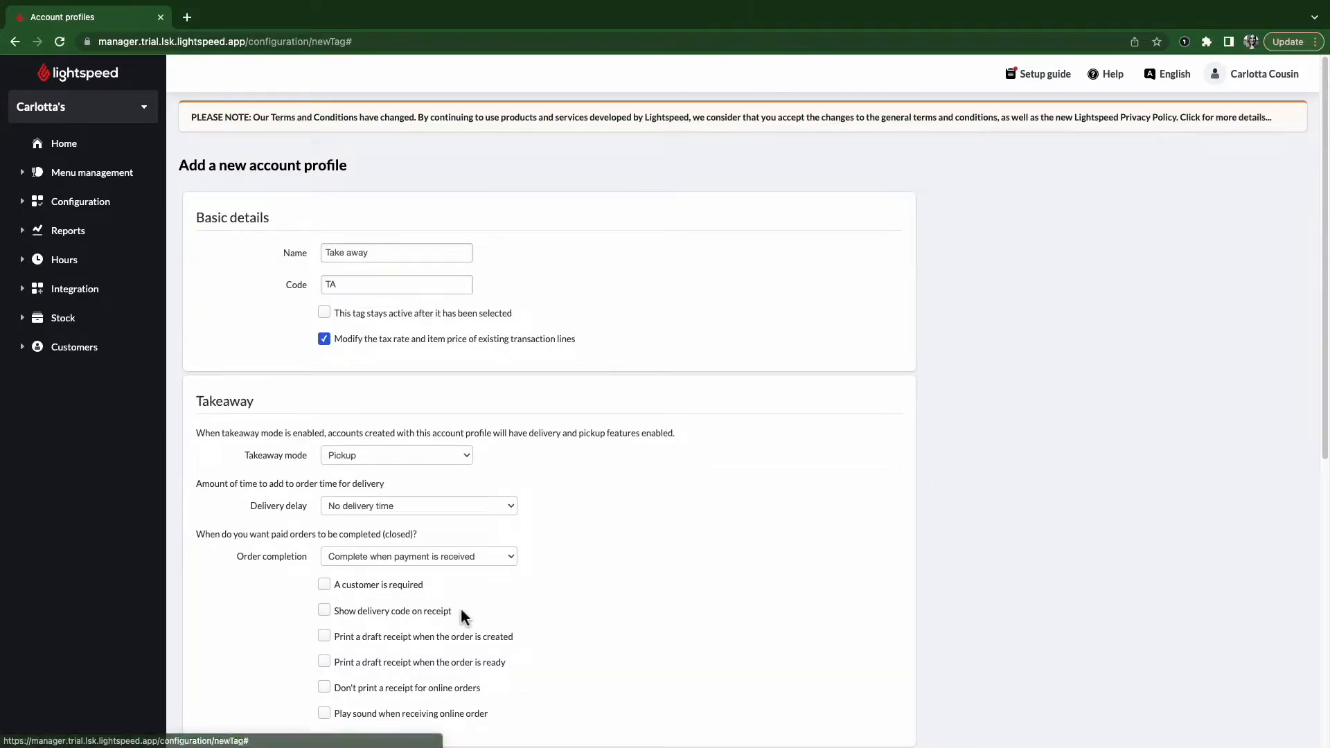
scroll(460, 605, down, 15)
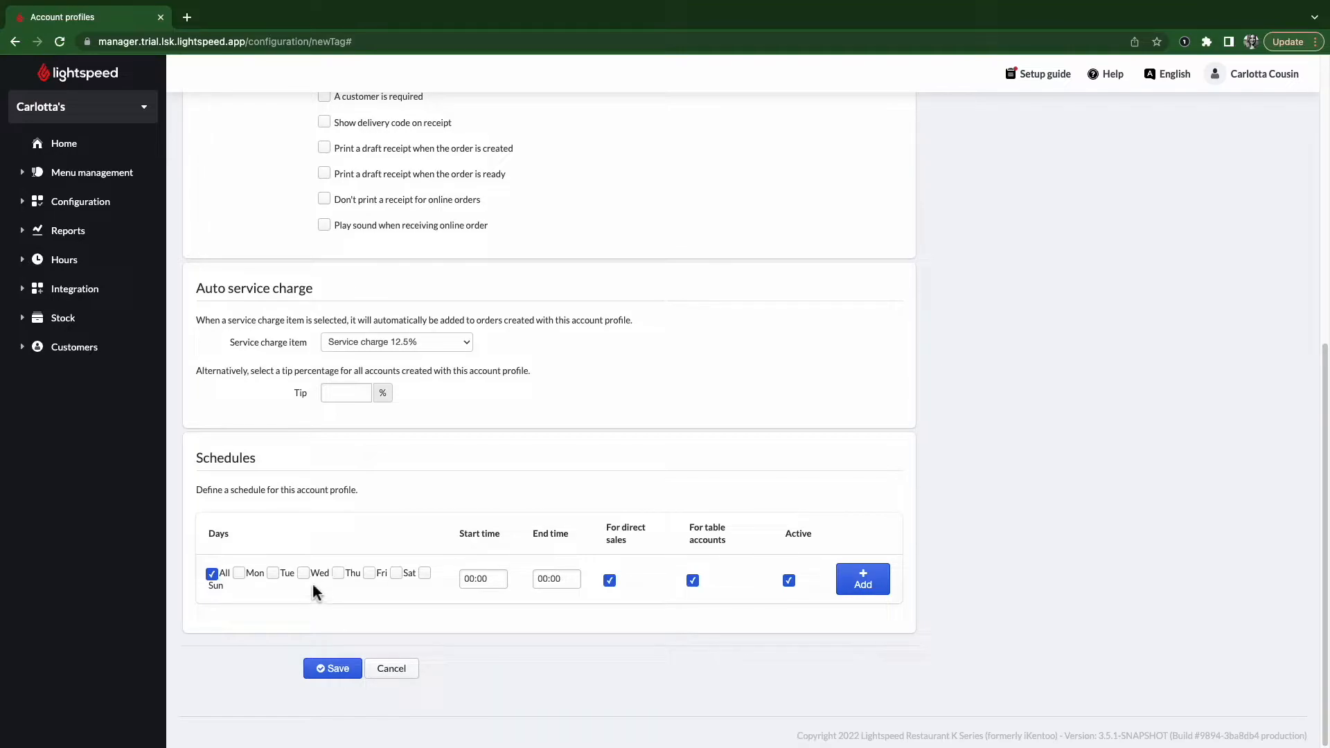
- Limit the schedule to Friday with a 17:00 start, entering 11 for the end time
click(369, 574)
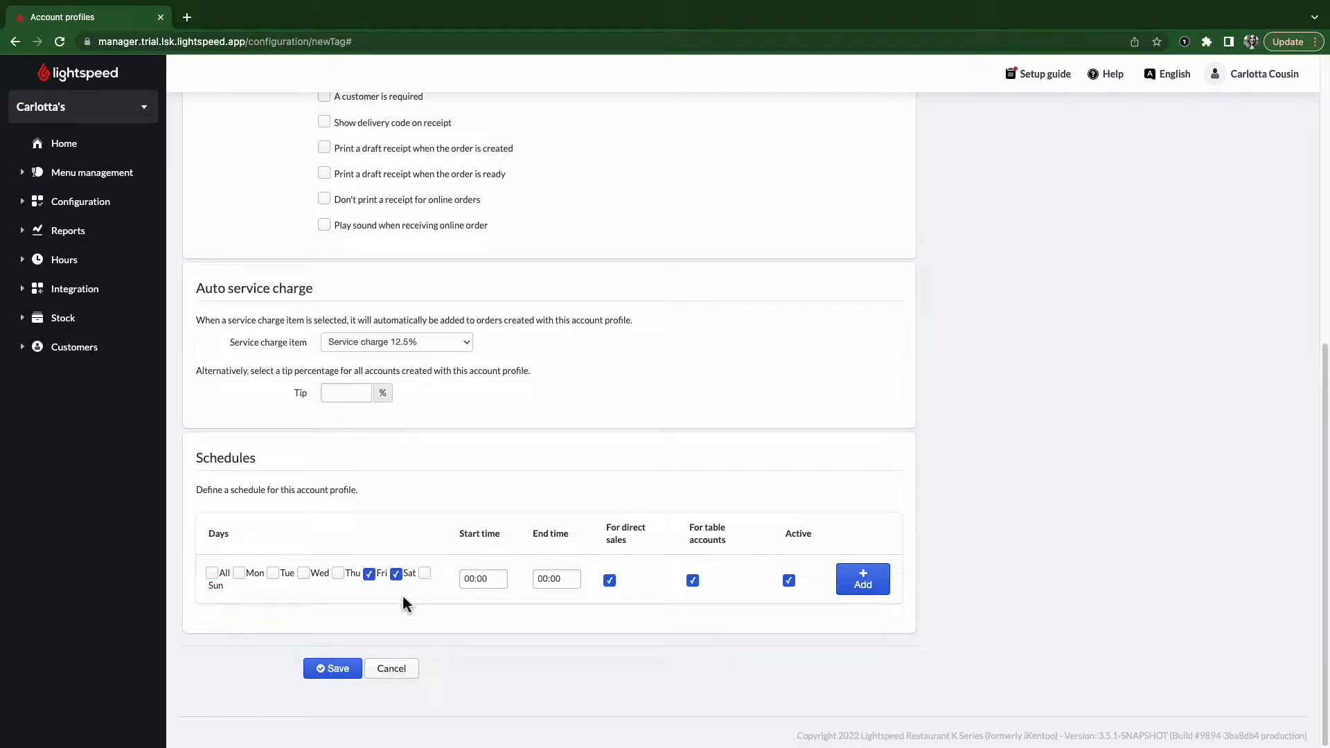
click(471, 582)
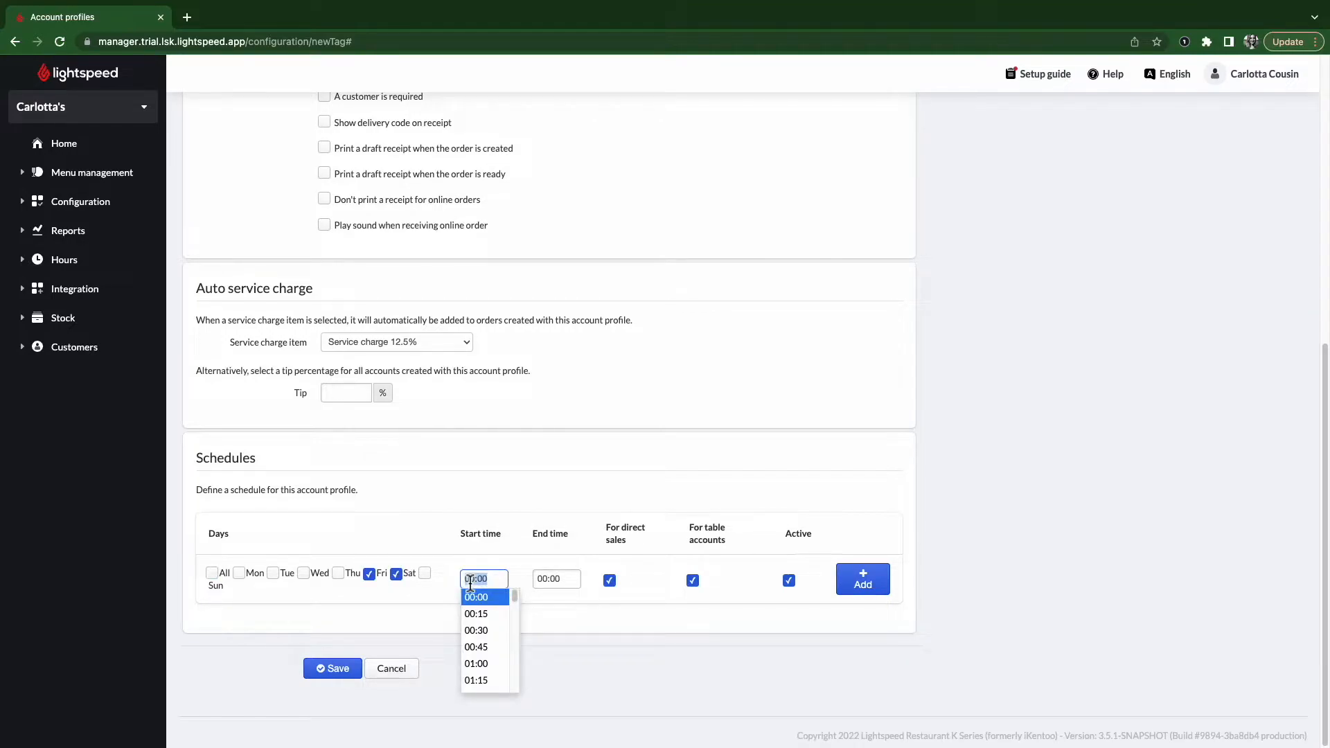
text(17)
click(497, 613)
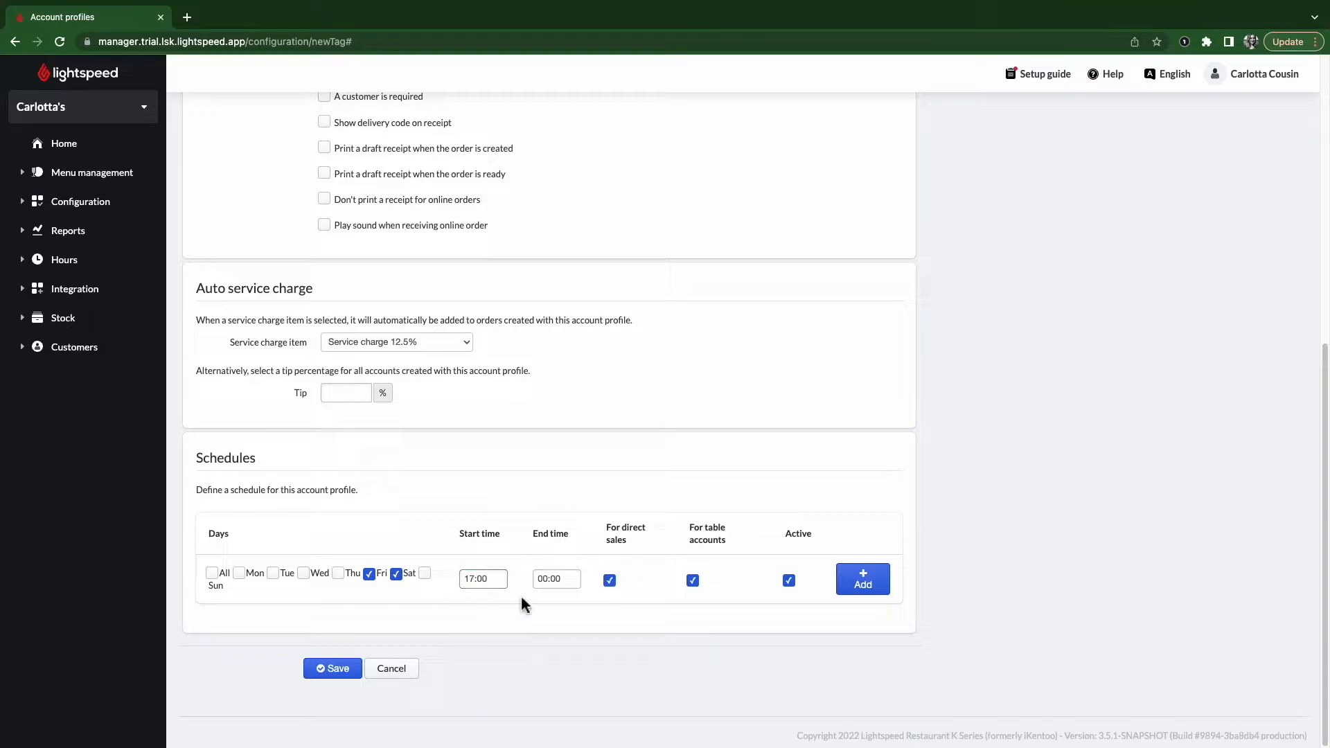
click(552, 582)
text(11)
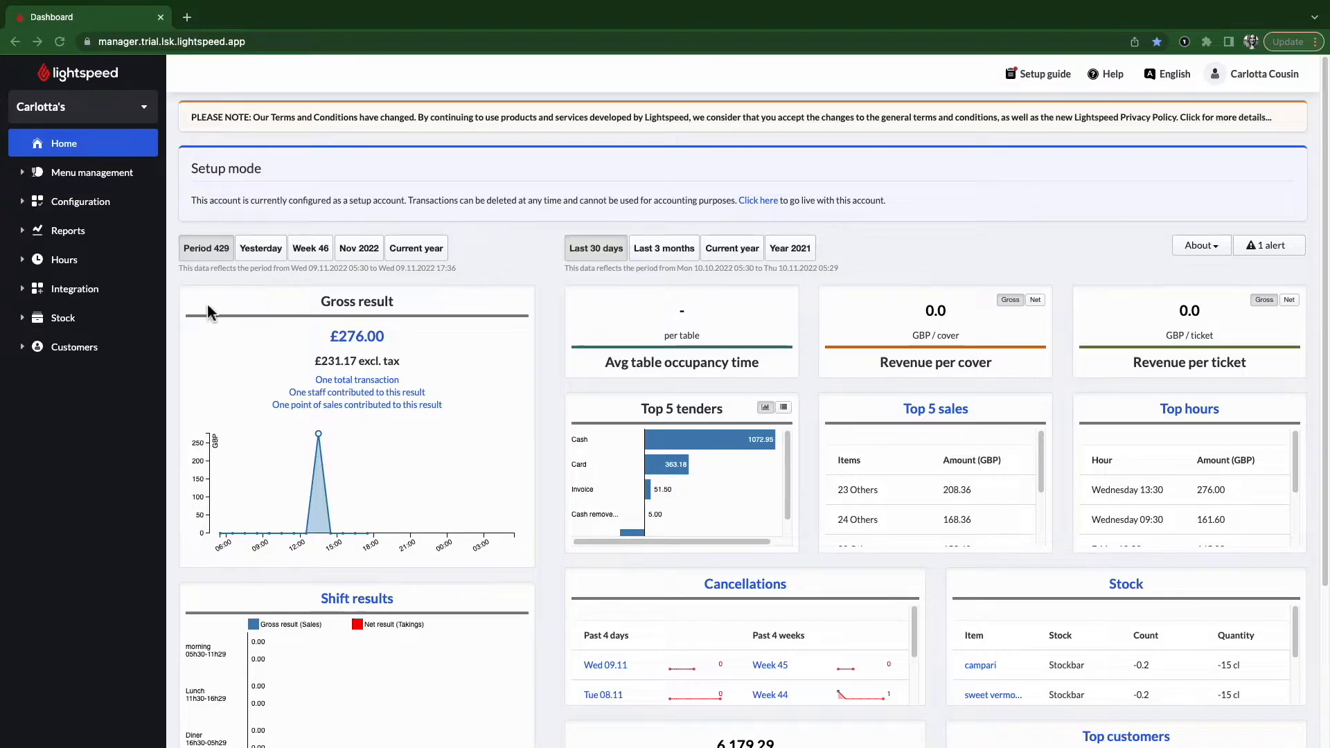
- Open Configuration > Settings > Payment methods from the sidebar
double_click(76, 207)
click(76, 207)
click(57, 227)
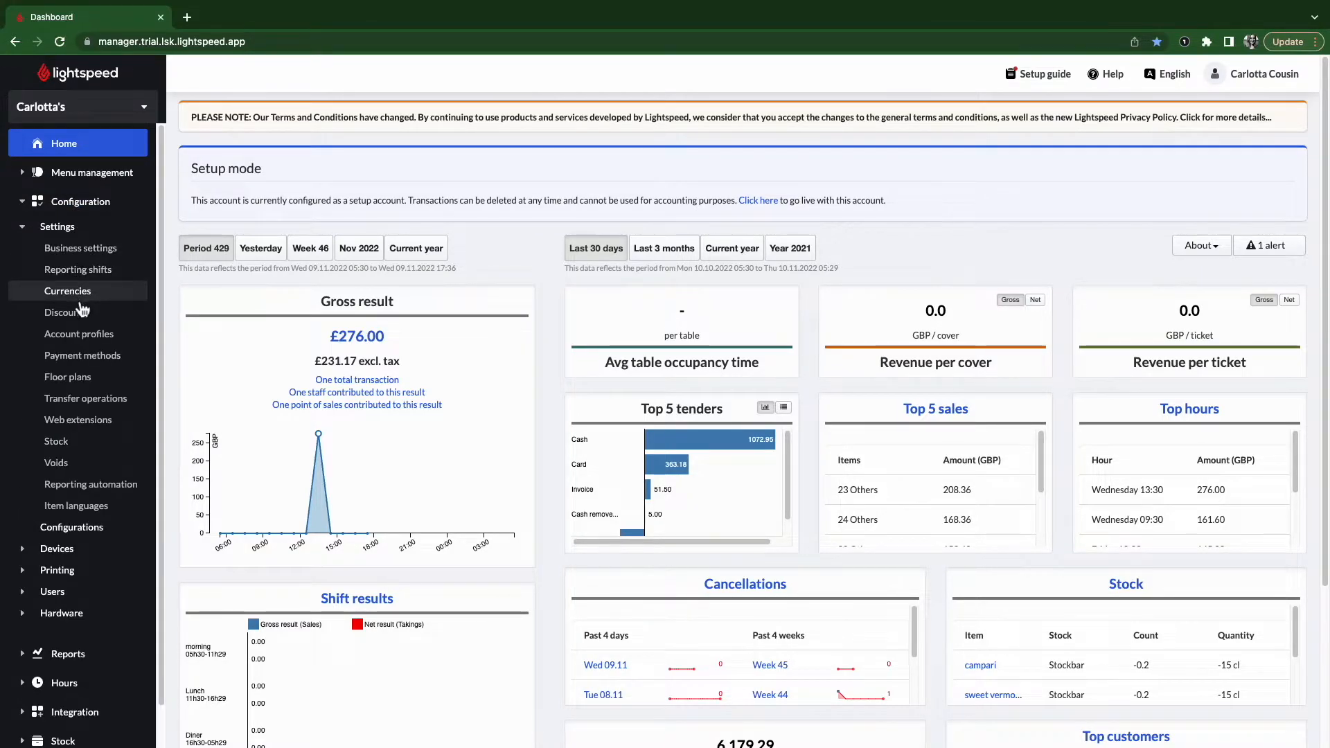
click(104, 359)
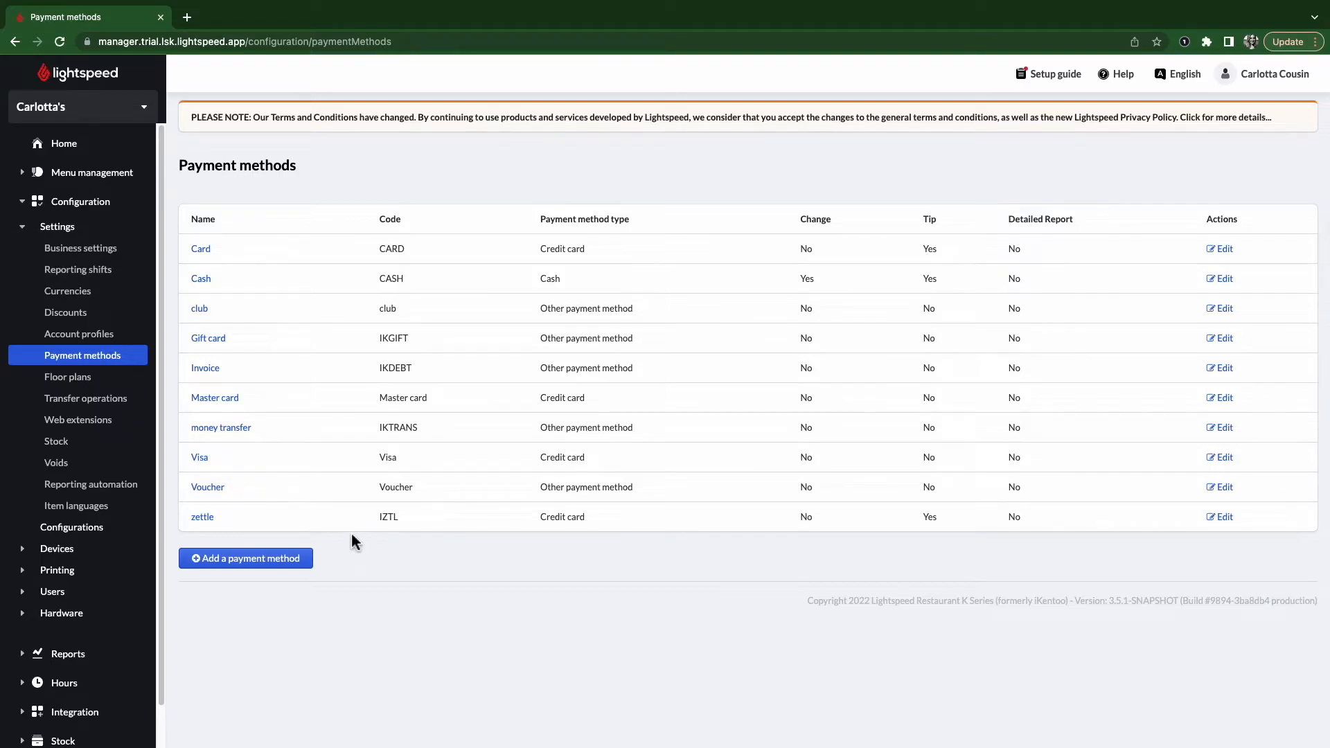
- Draft a new payment method named 'card' with type Credit card
click(260, 572)
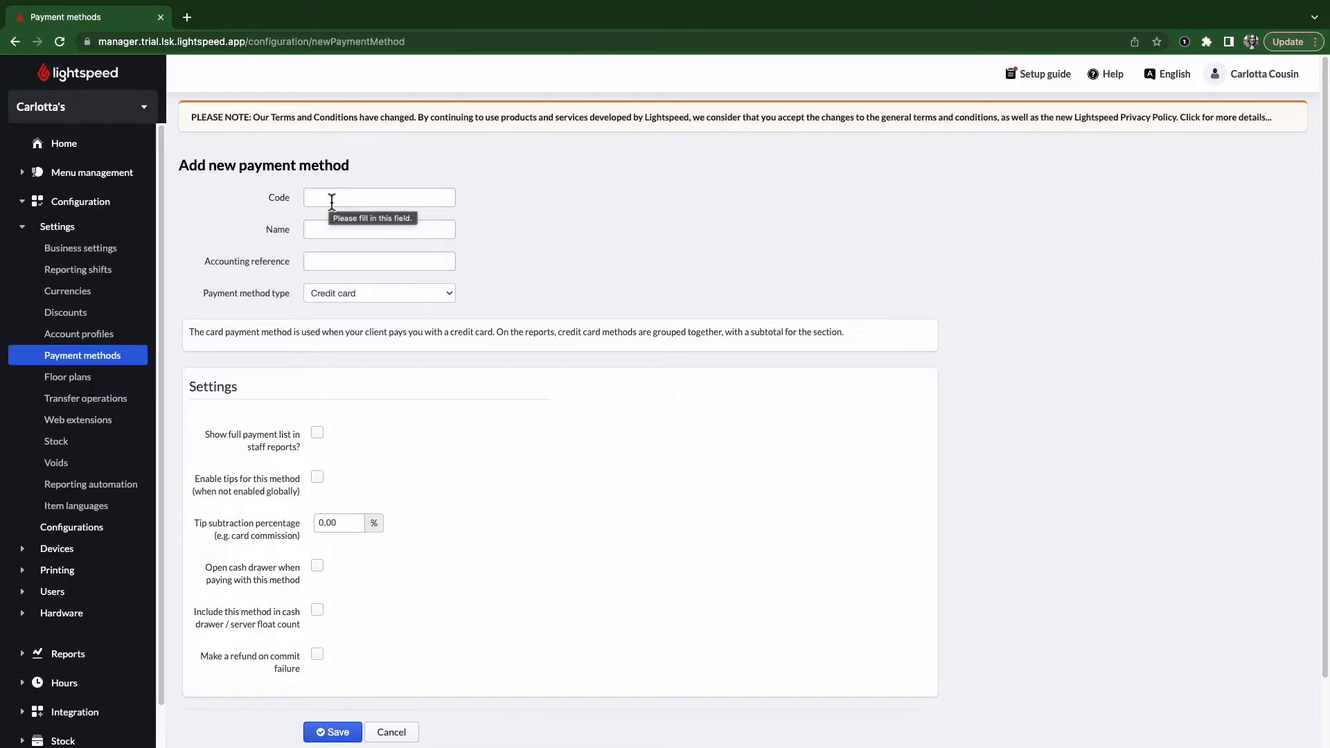
click(326, 233)
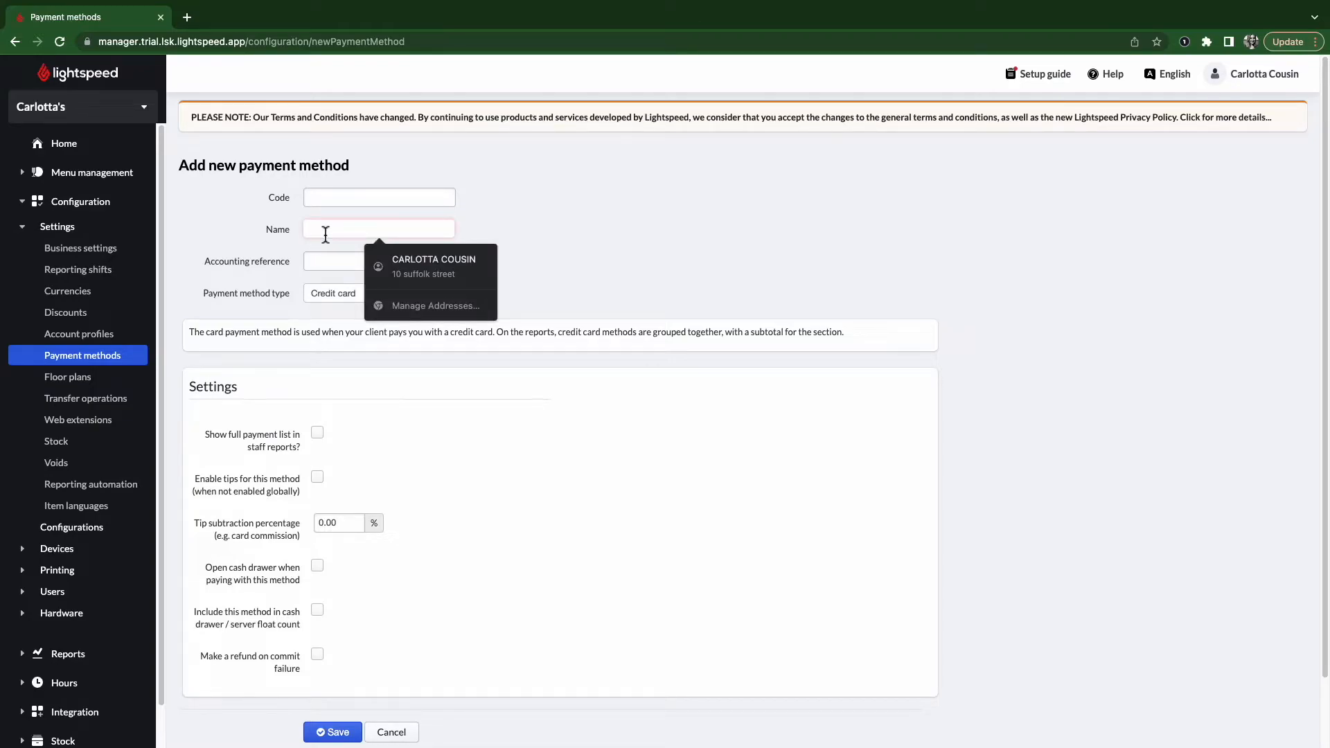
text(card)
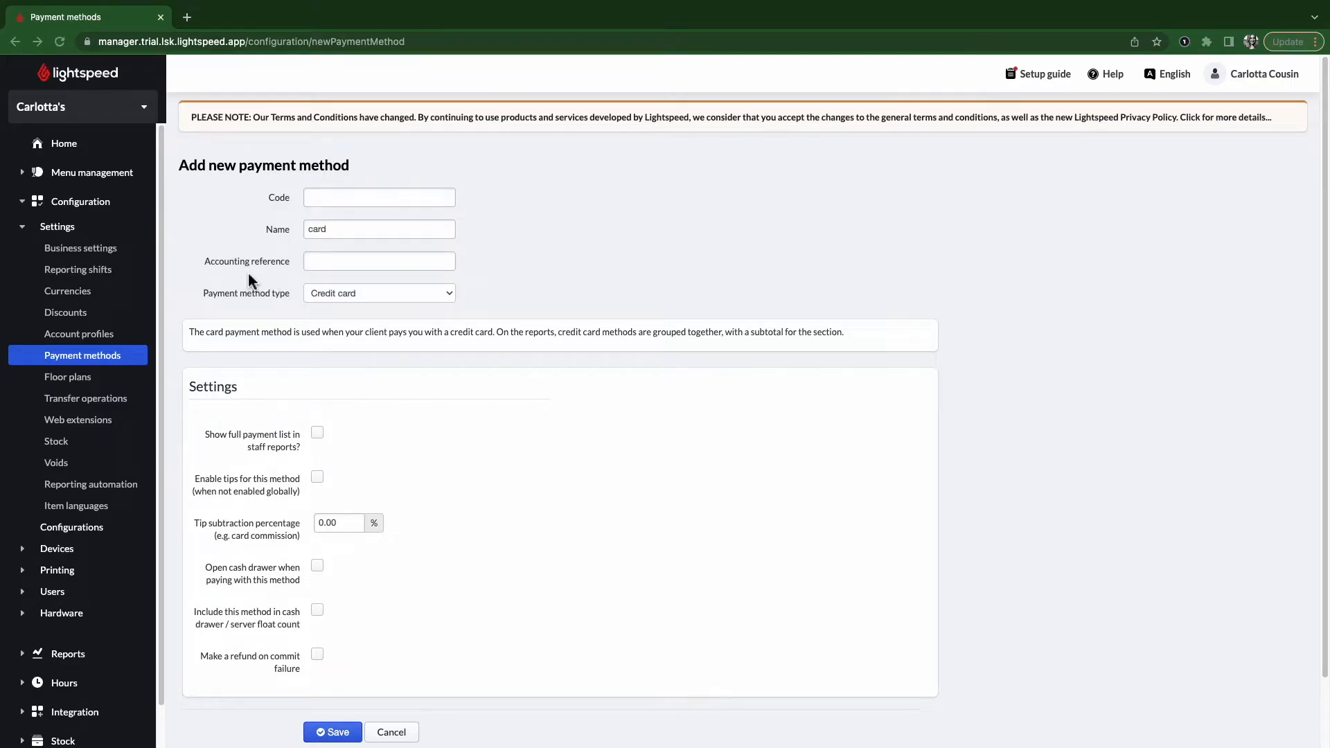
click(347, 297)
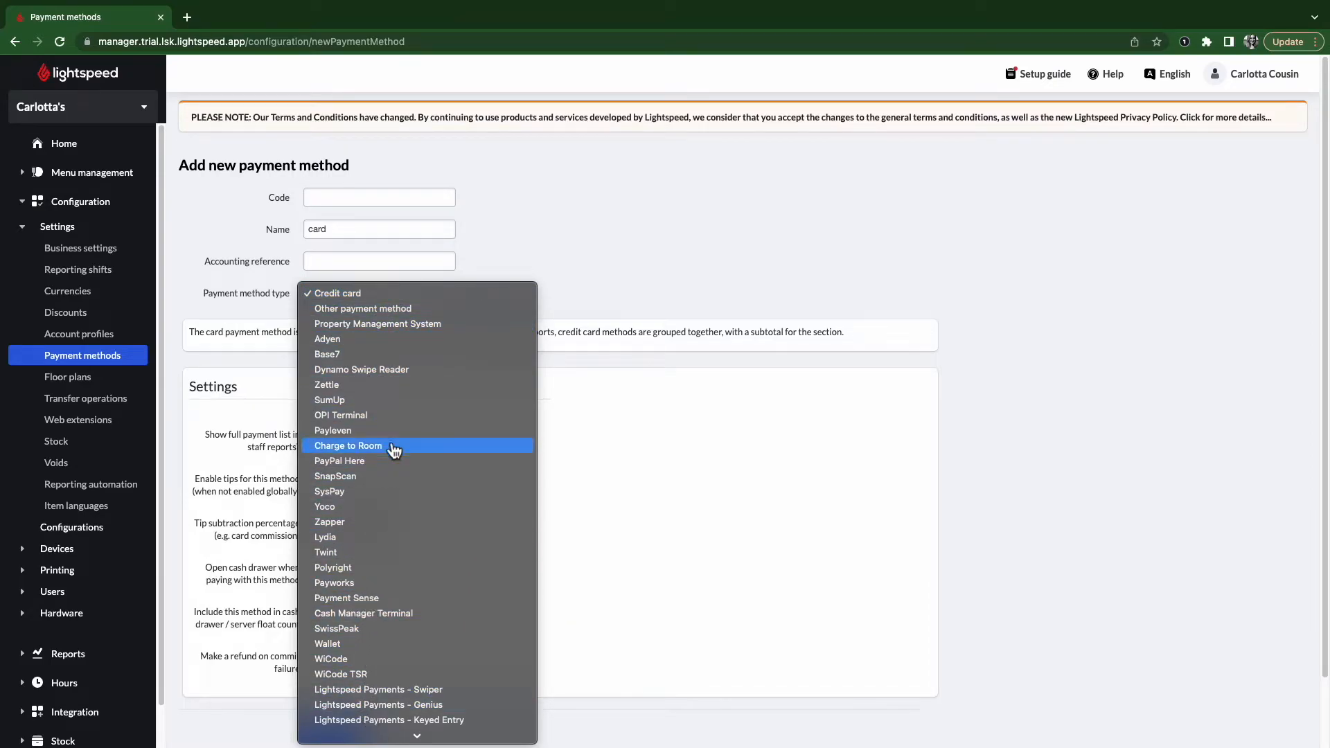
click(264, 359)
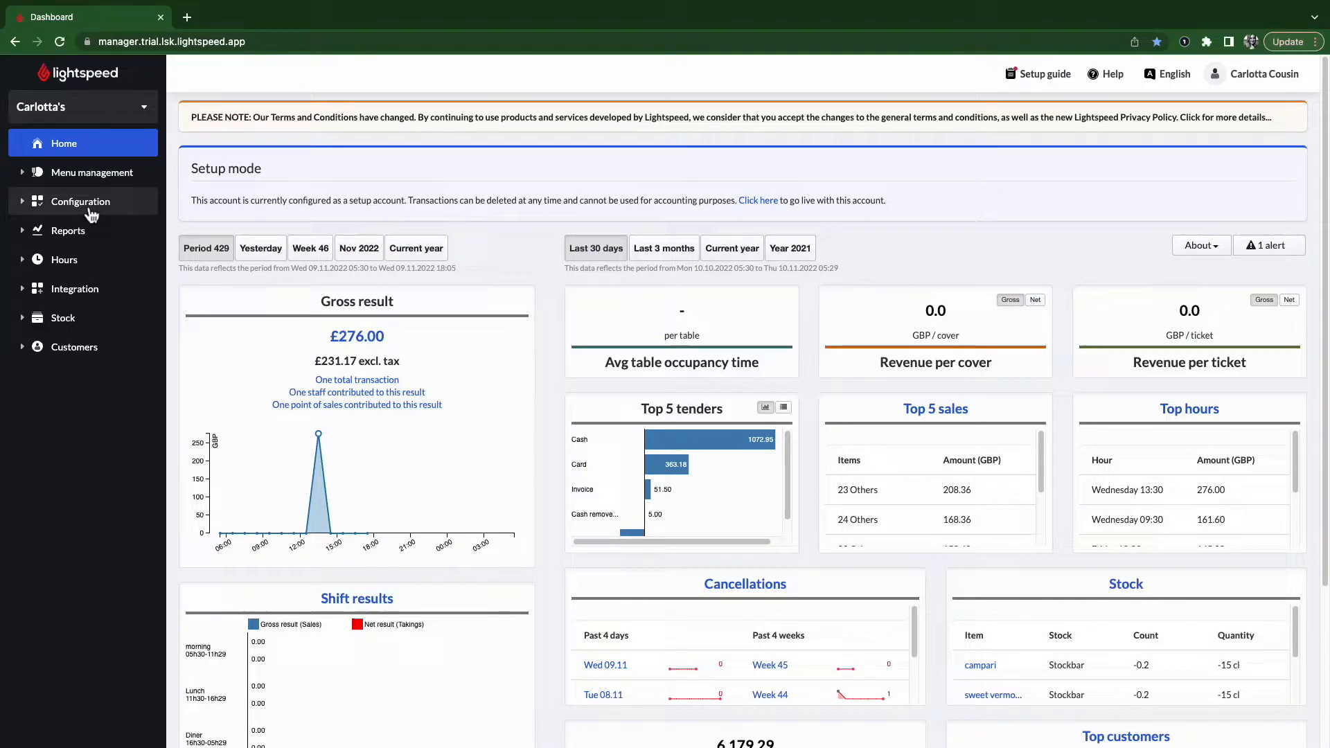
- Add and save a floor plan named 'restaurant' in Configuration > Settings > Floor plans
click(80, 202)
click(66, 230)
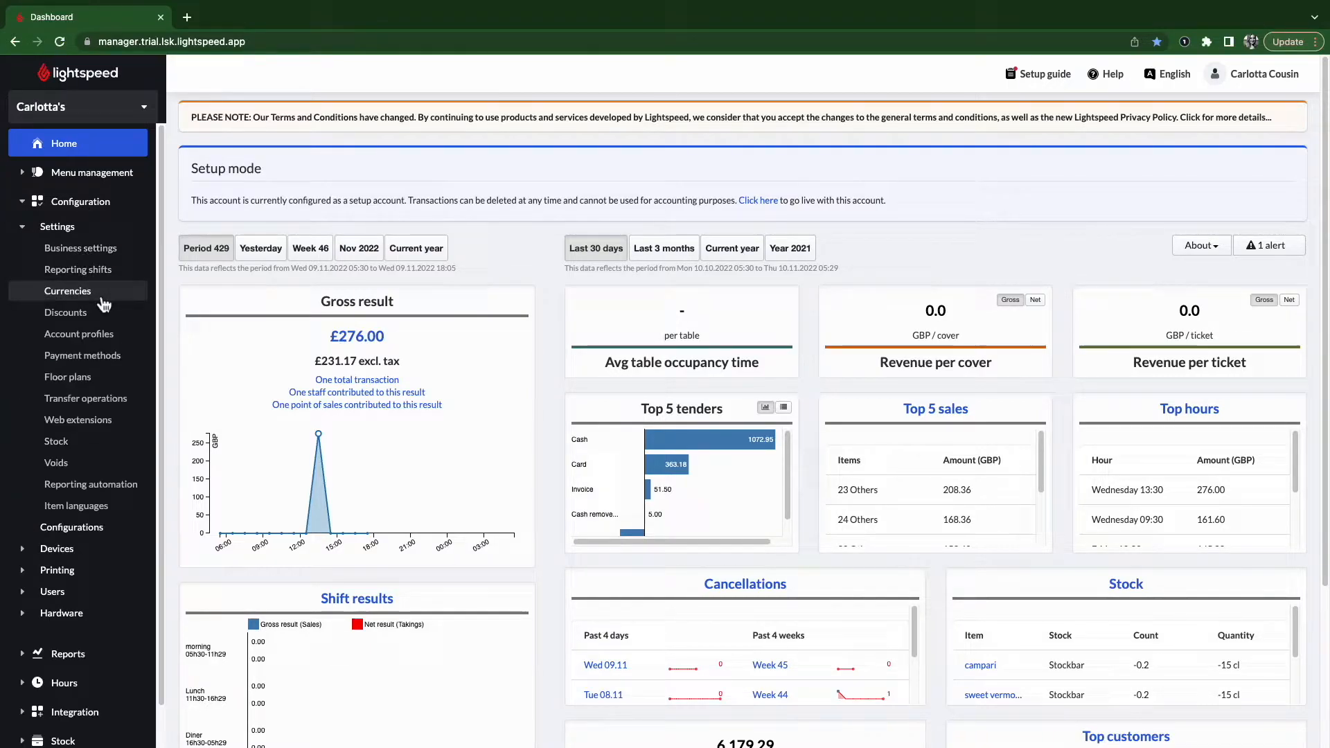
click(89, 379)
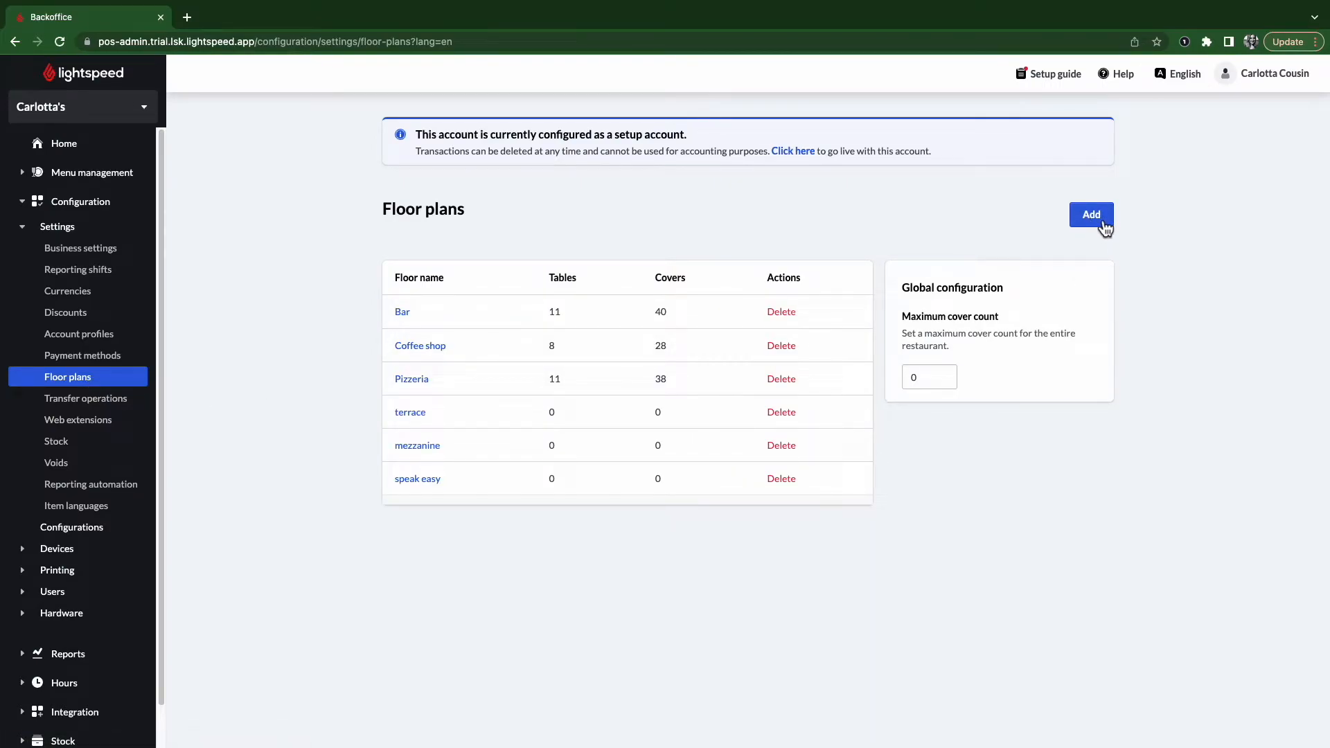
click(1092, 216)
click(682, 406)
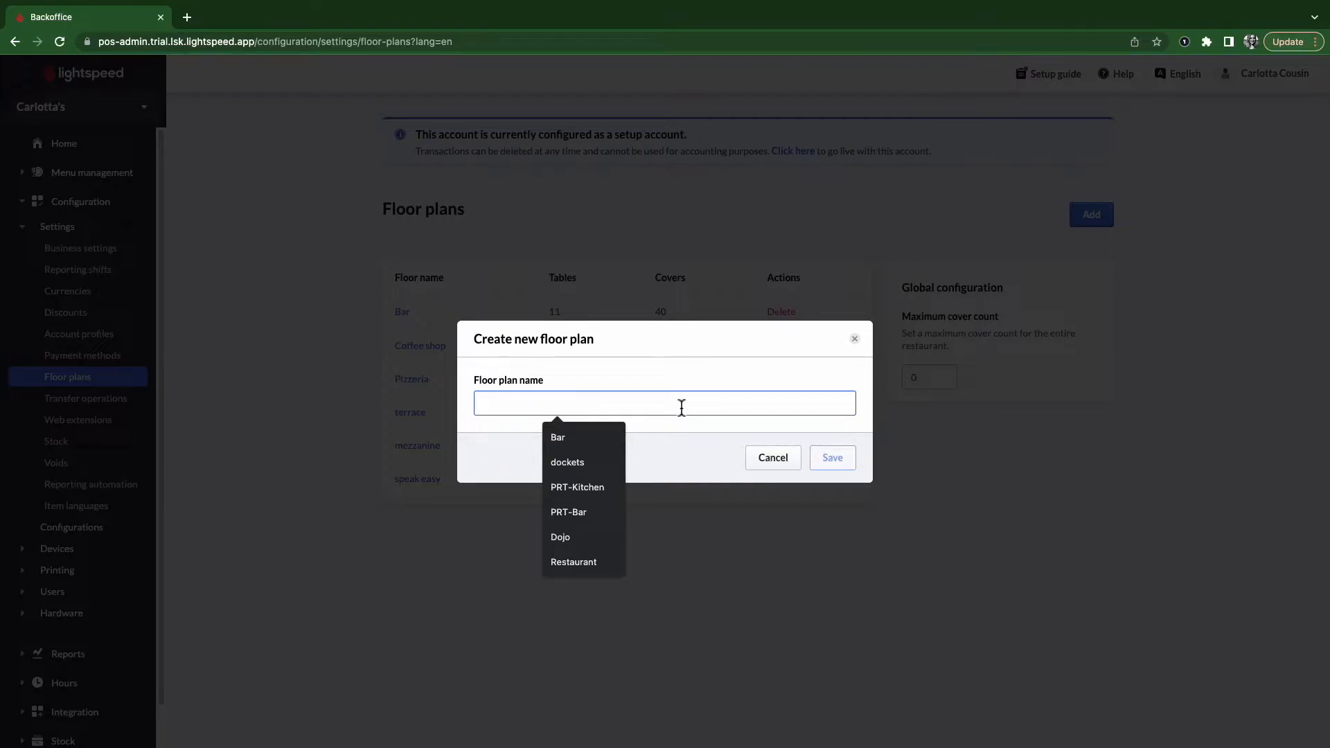
text(restaurant)
click(846, 460)
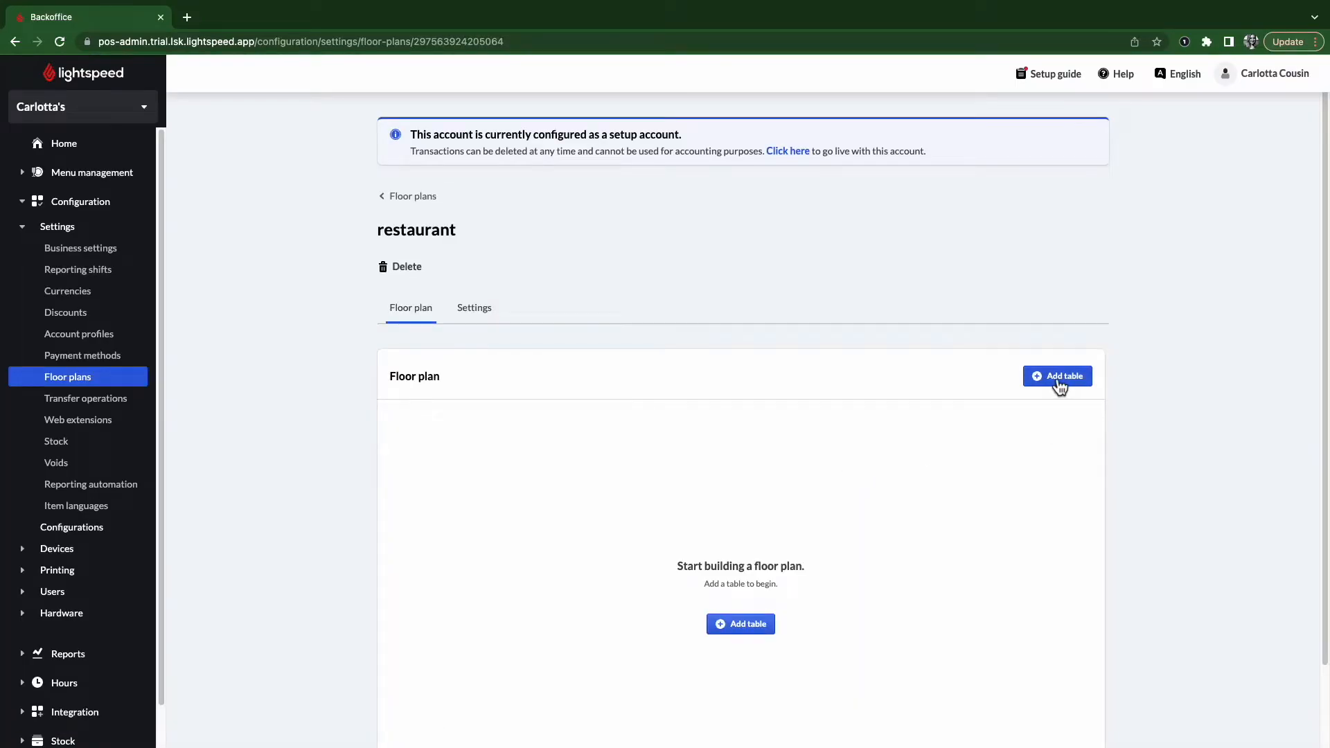
- Add nine round tables (T14 to T22) to the restaurant floor plan
click(1053, 378)
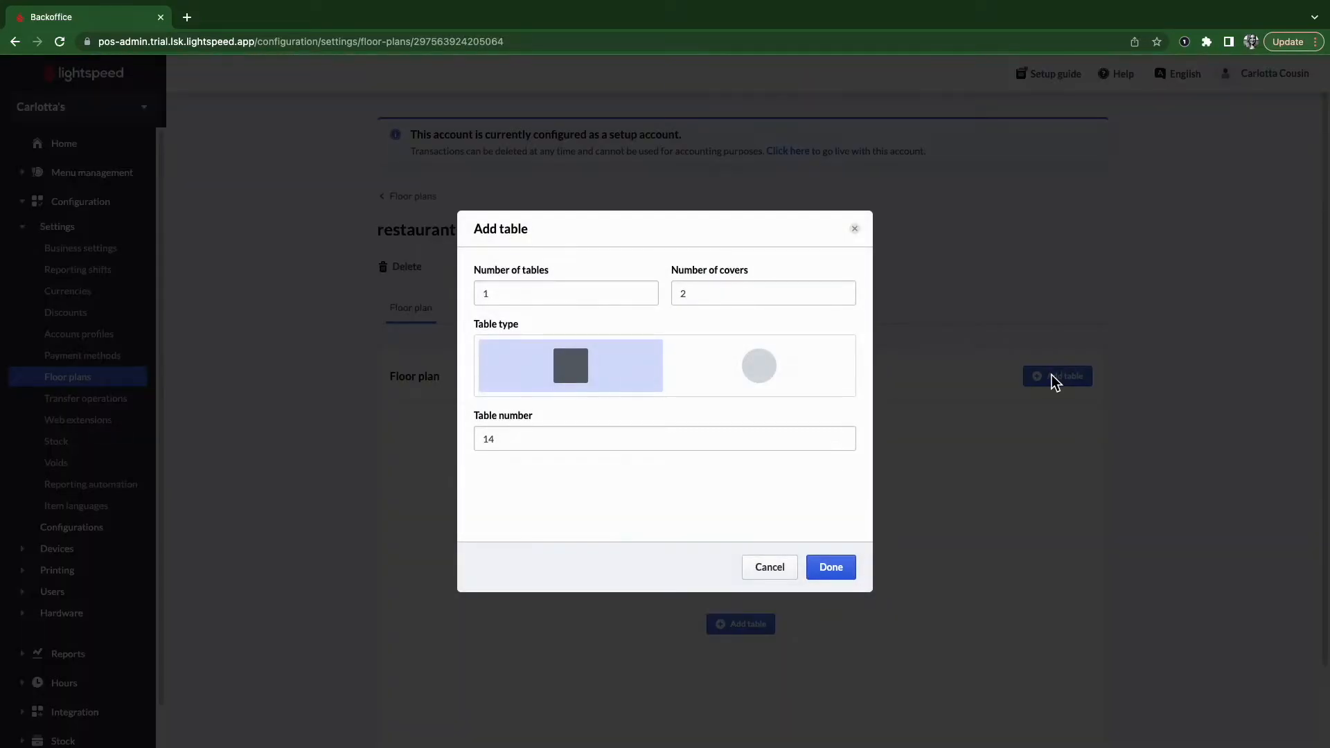
click(531, 303)
key(BackSpace)
text(9)
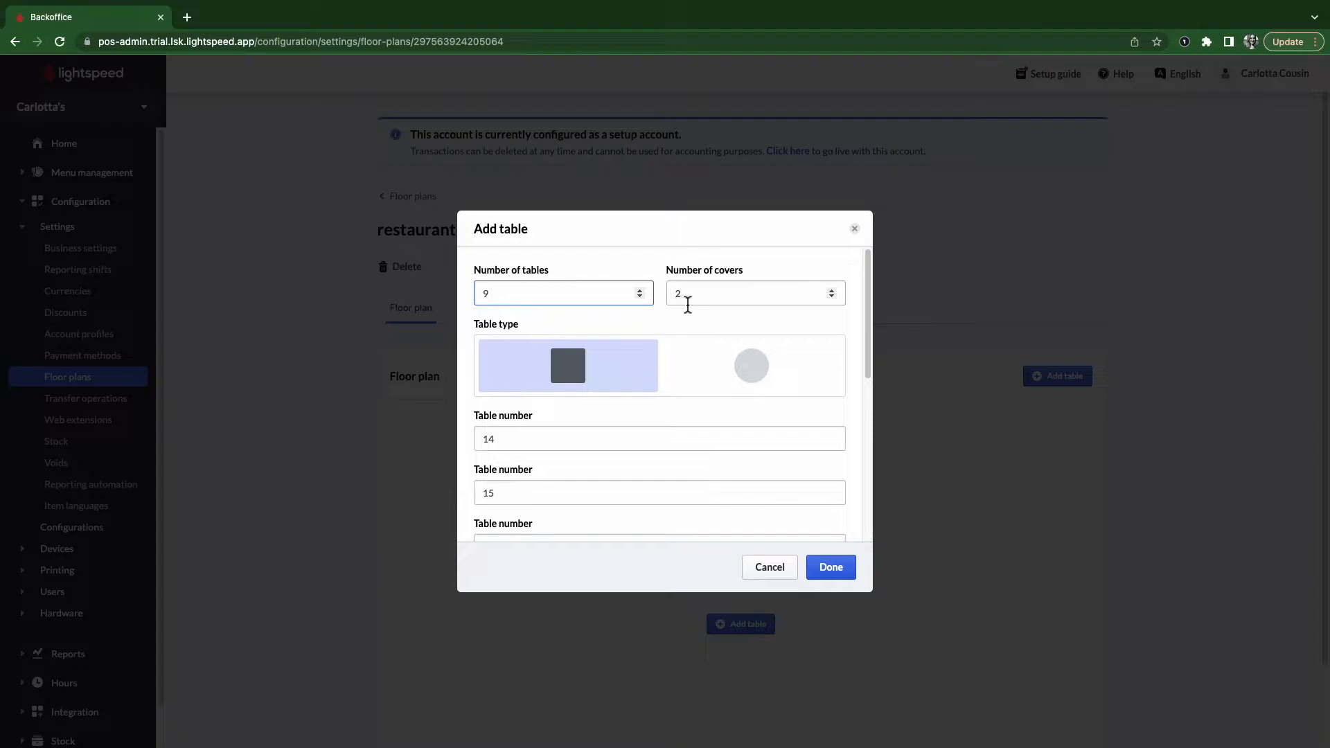
click(709, 381)
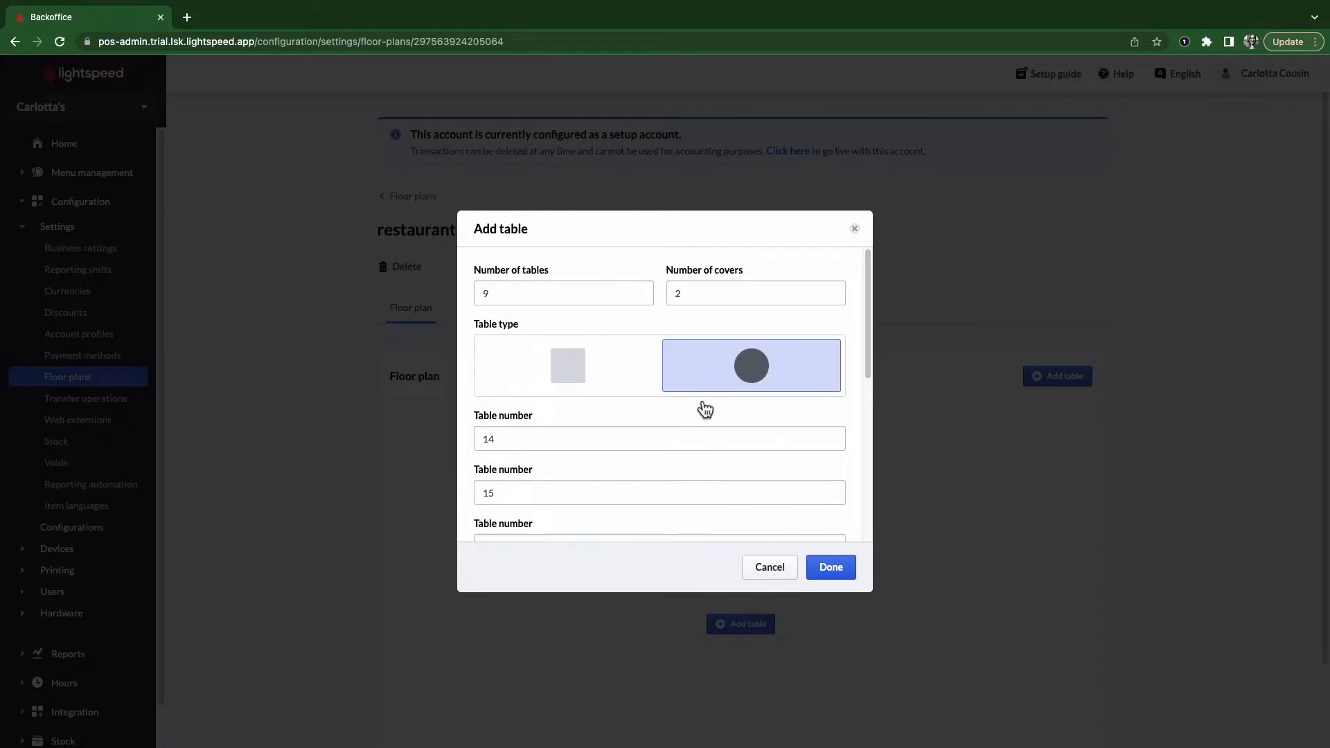
scroll(682, 415, down, 2)
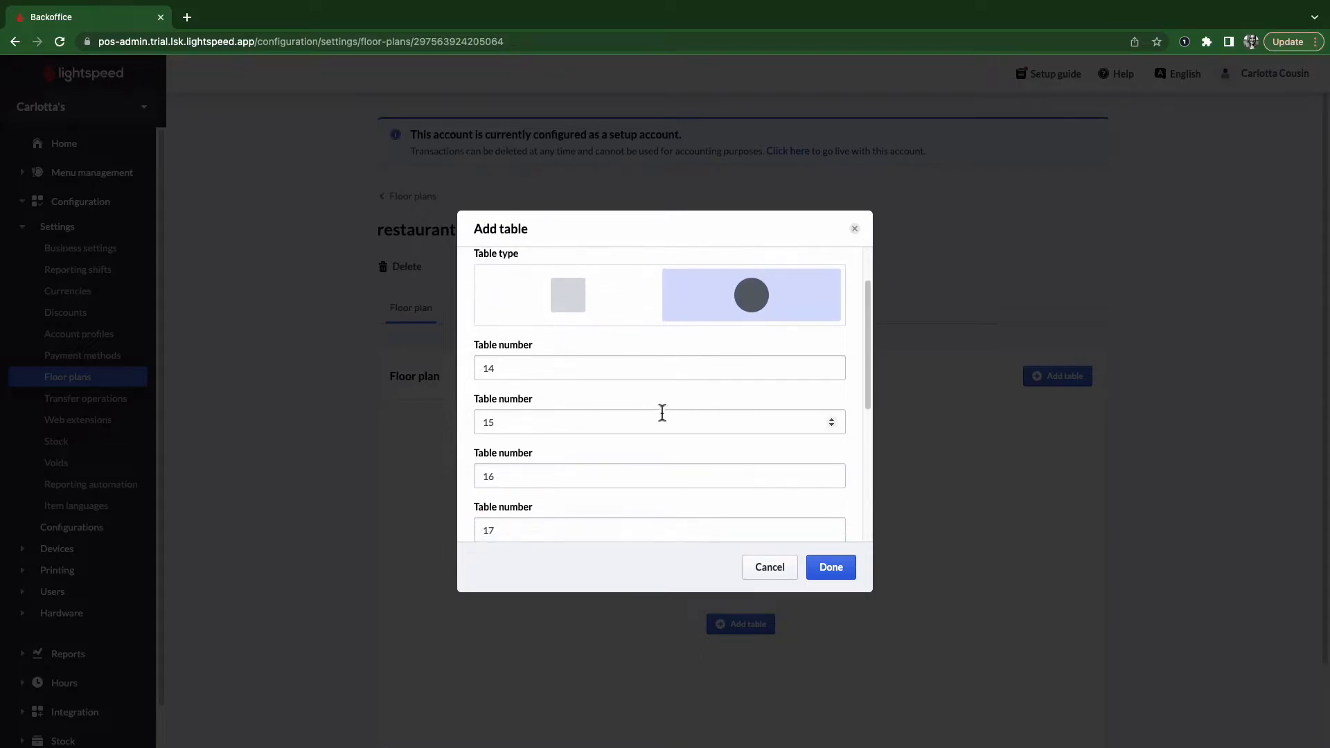
scroll(513, 520, down, 3)
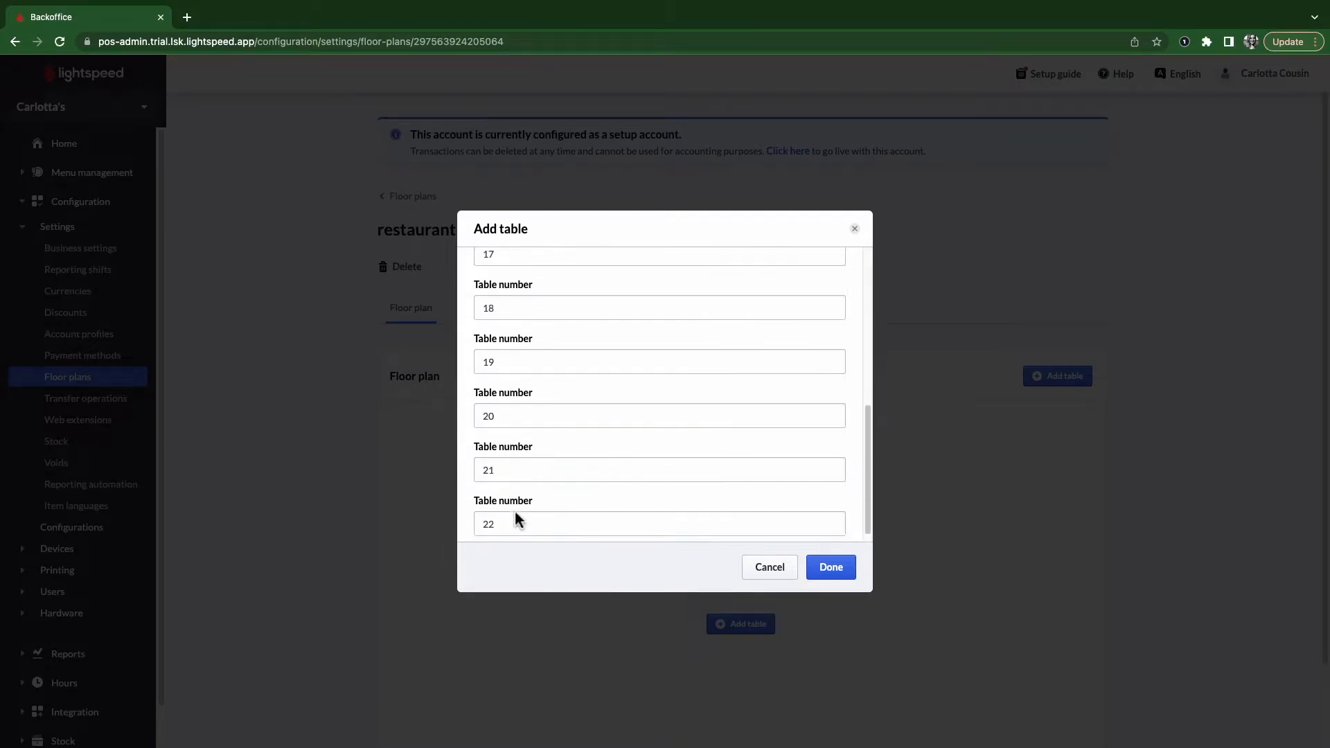
scroll(516, 520, up, 3)
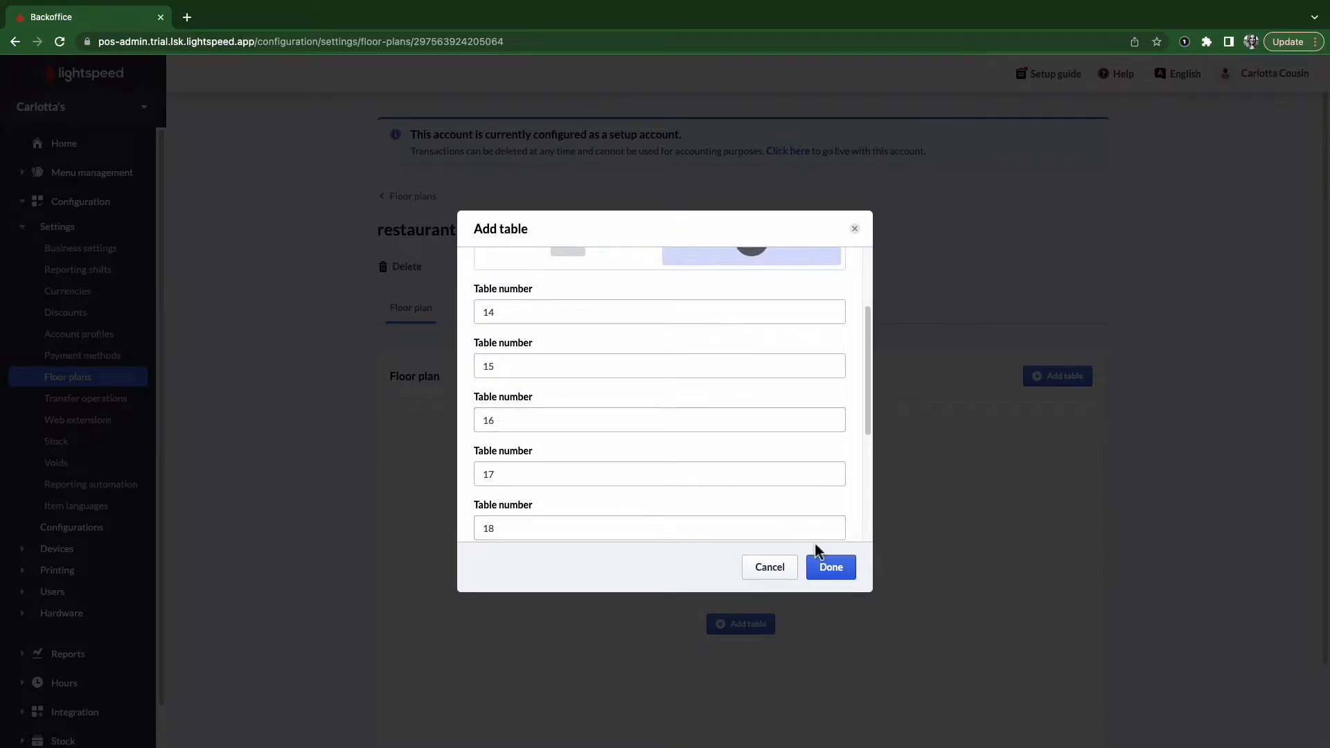
click(826, 566)
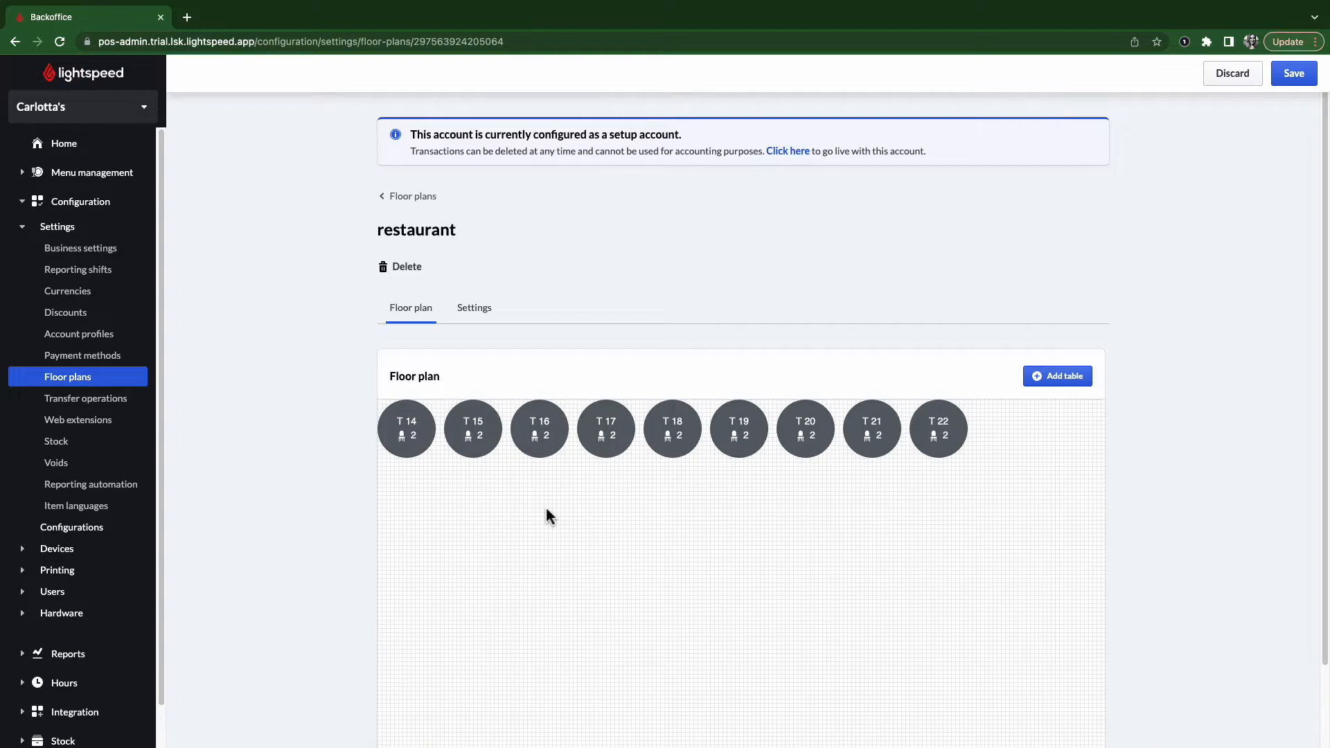
- Move tables T14 and T15 lower on the grid and stretch T15 into a long table
scroll(546, 508, down, 3)
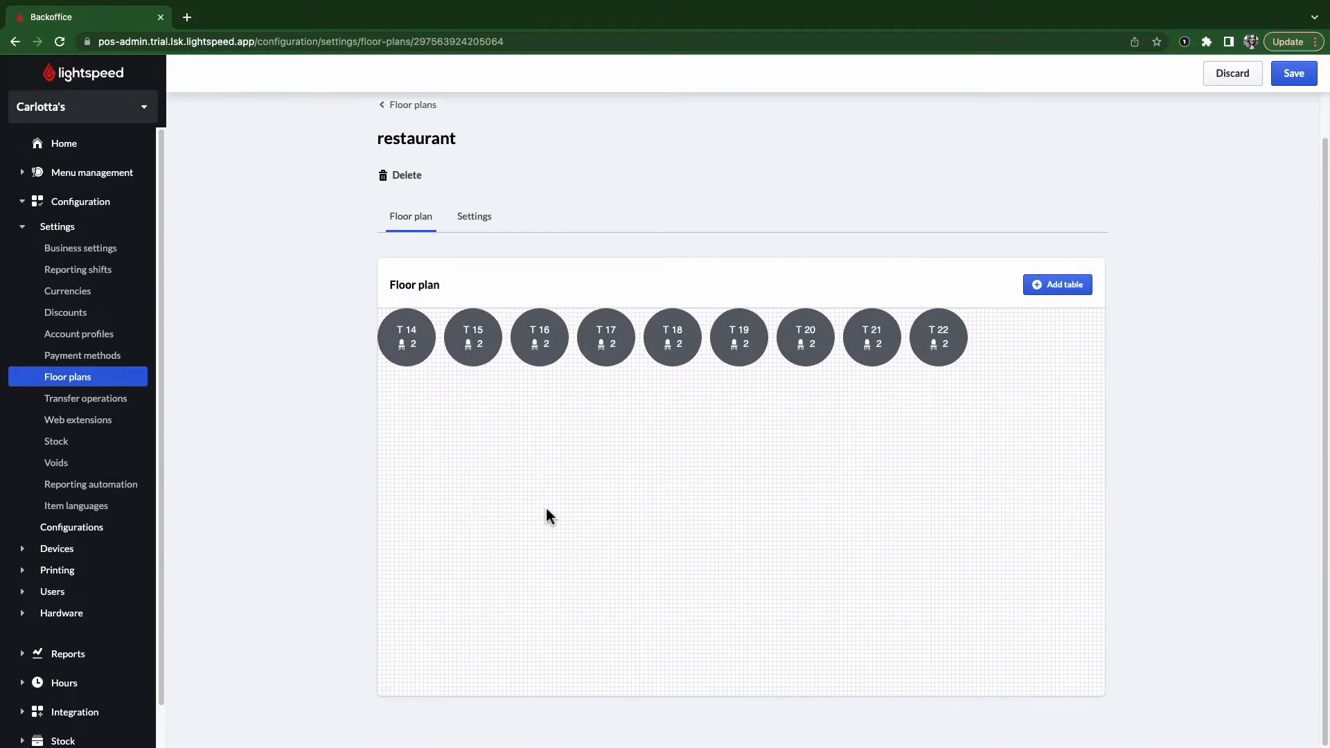
drag(428, 342, 497, 547)
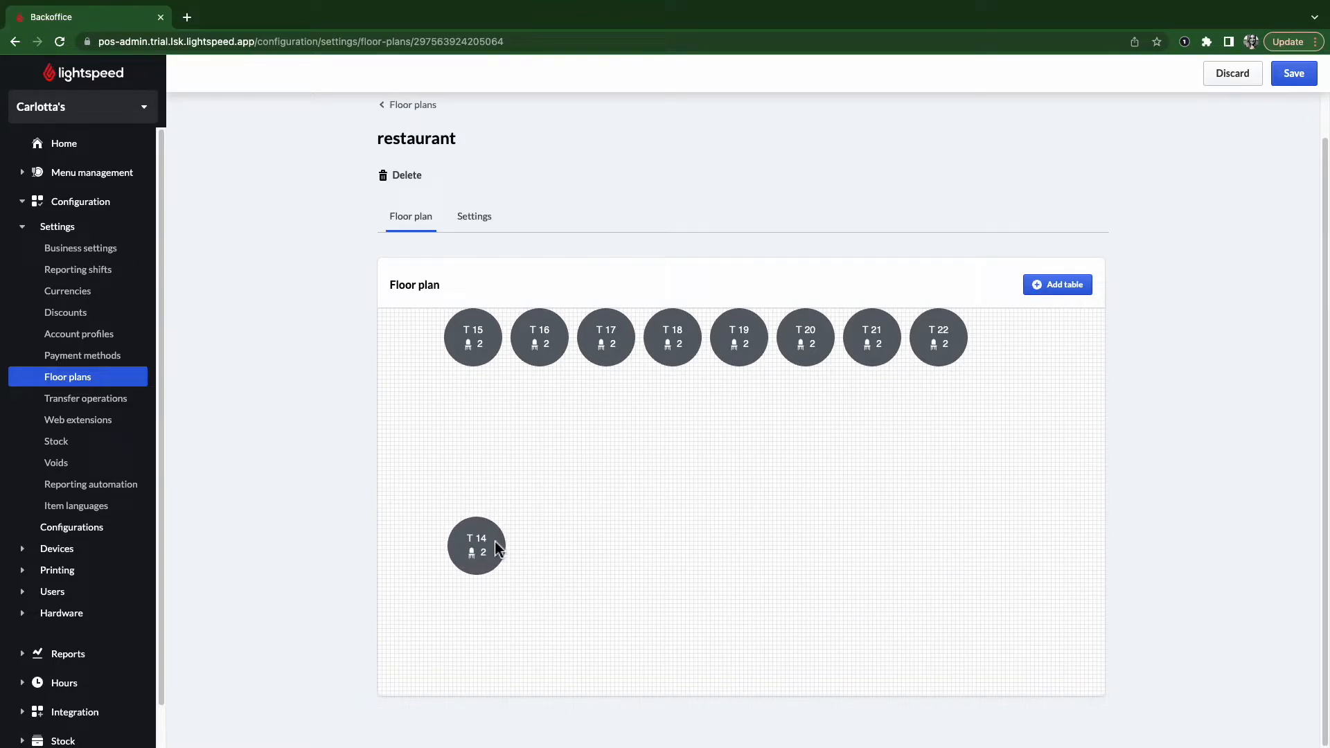
drag(491, 337, 701, 477)
drag(702, 528, 753, 531)
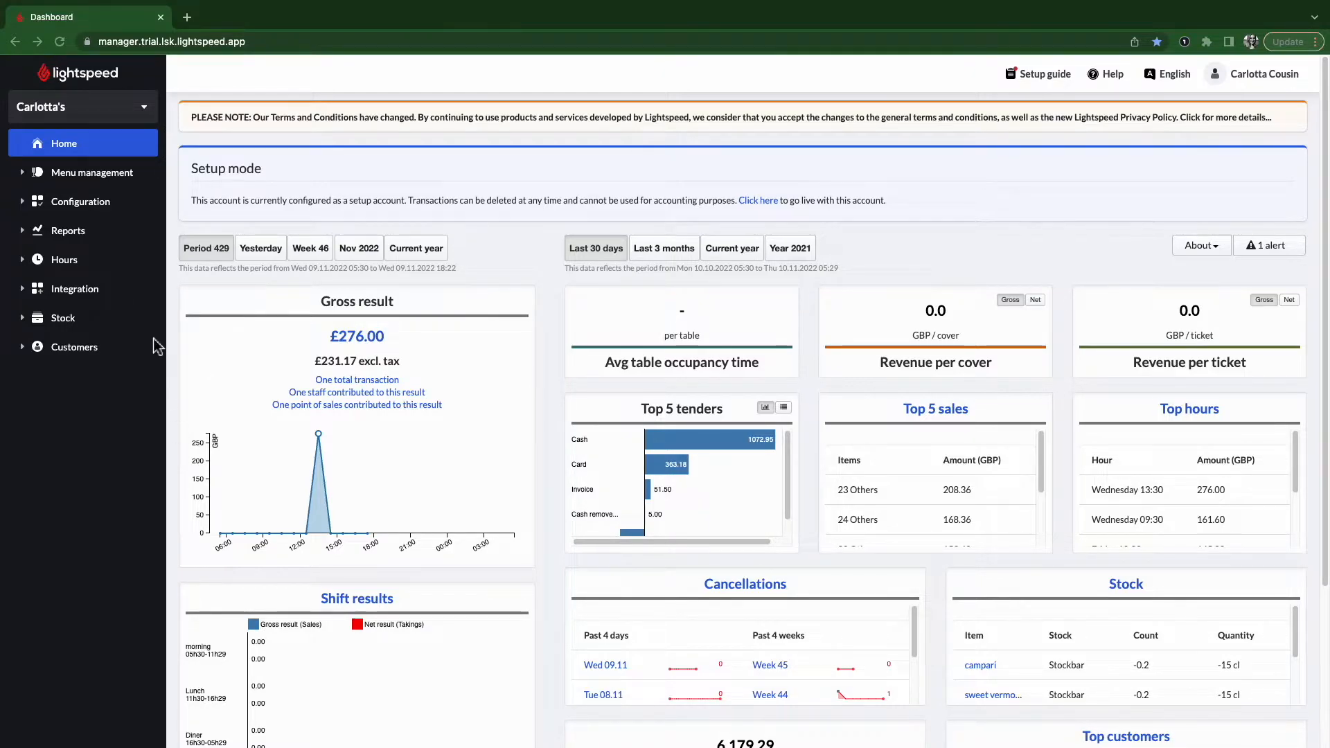
- Open a new user form from Configuration > Users > Backoffice users
click(73, 208)
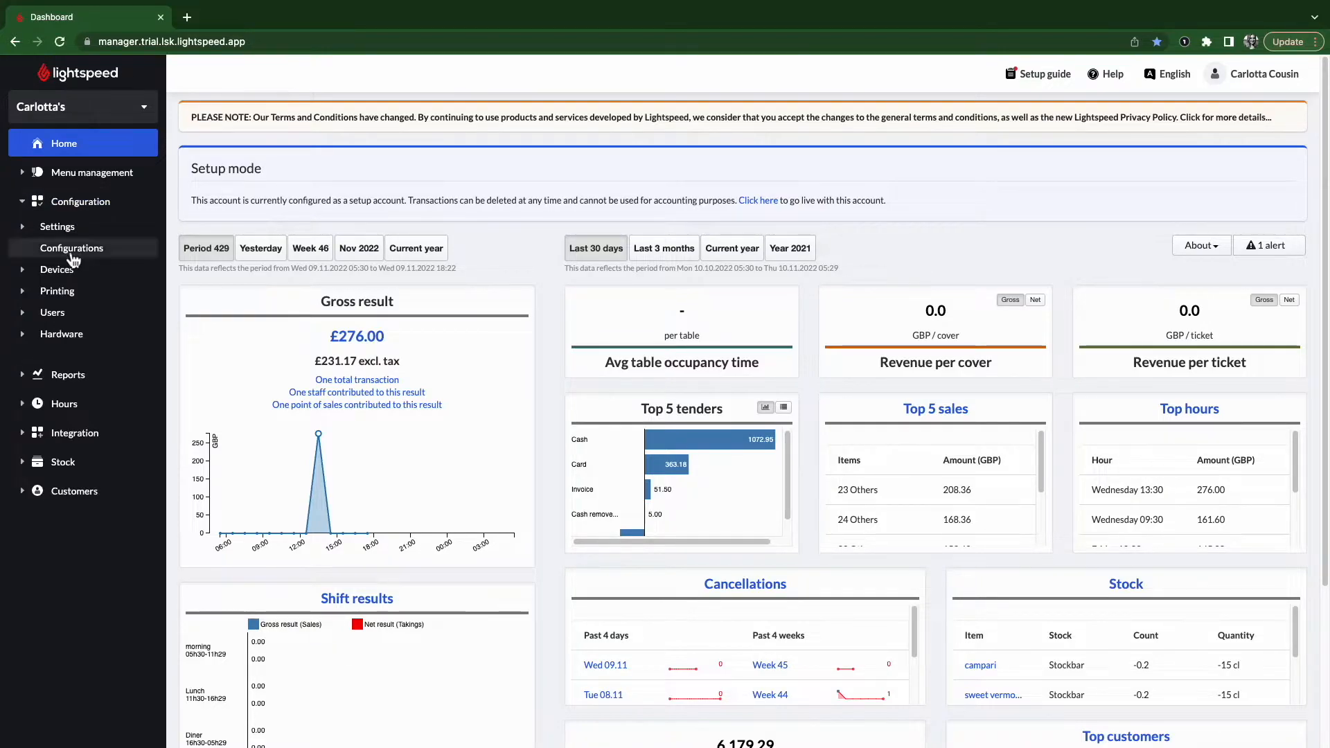
click(64, 318)
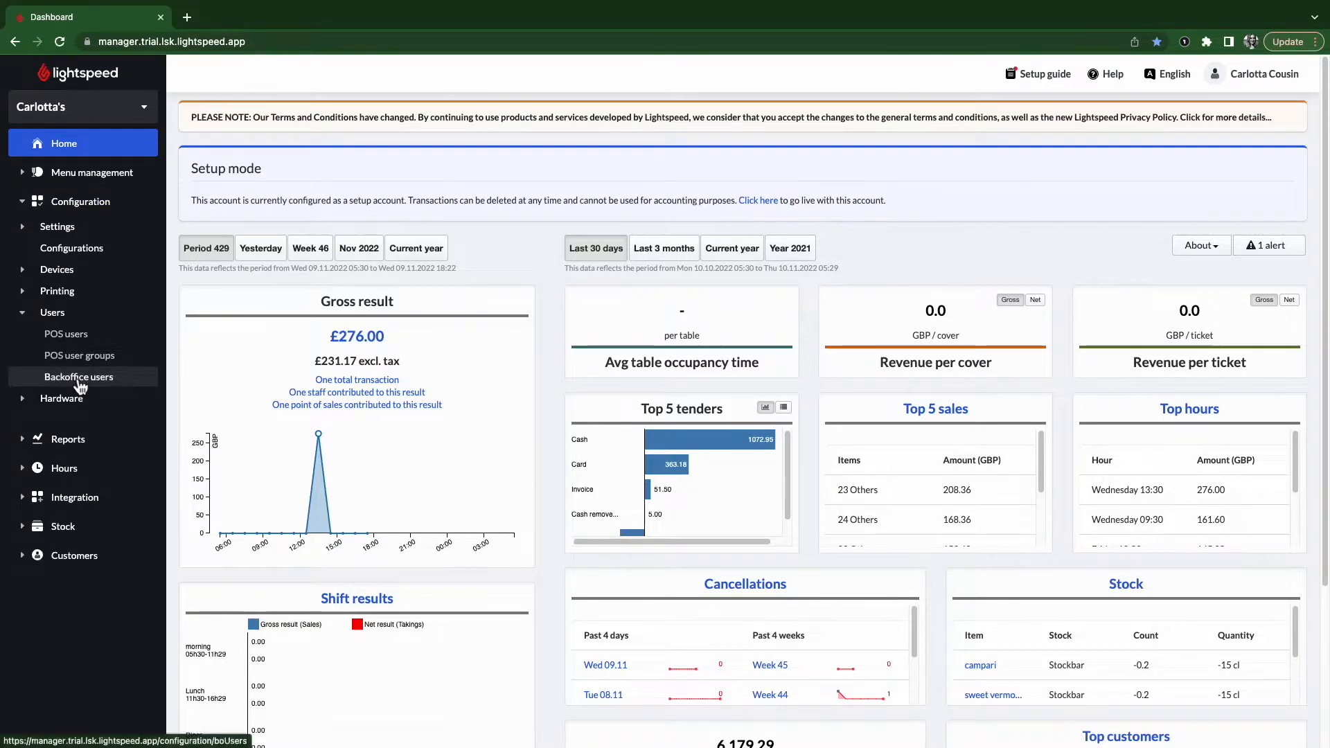
click(97, 379)
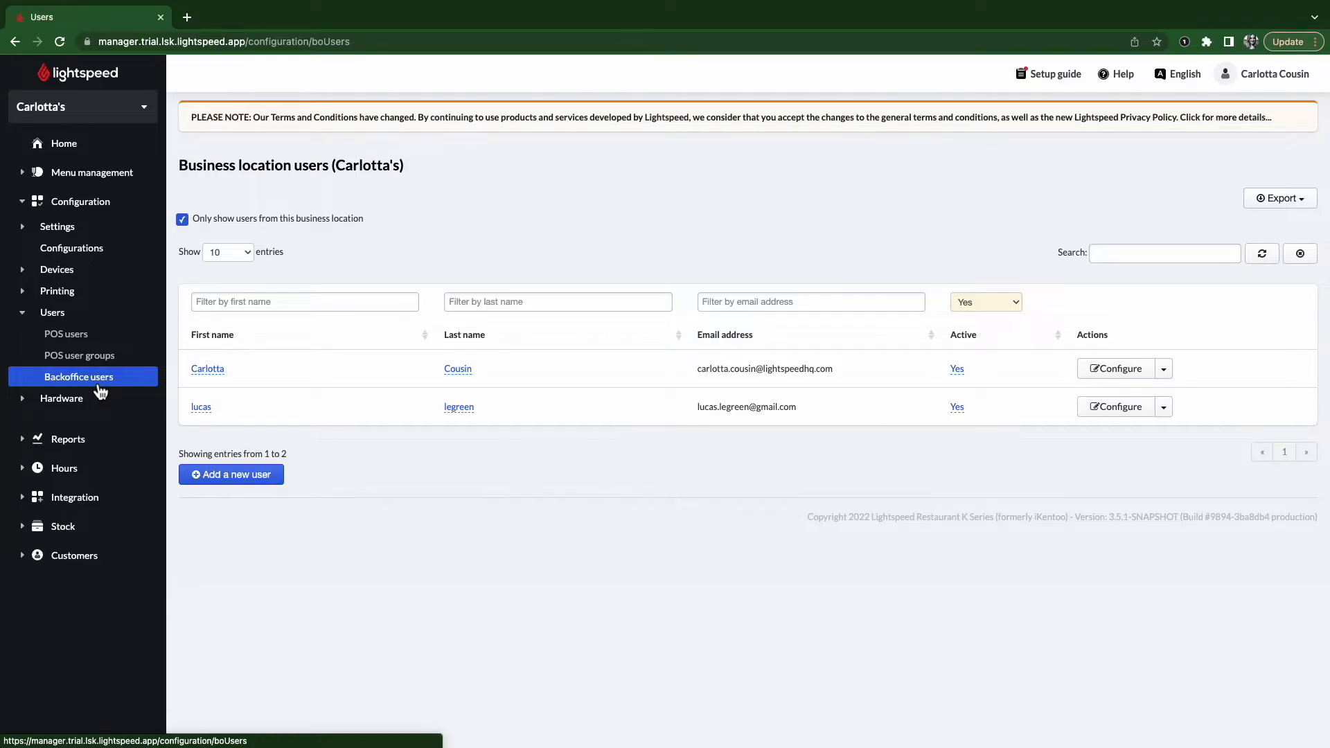
click(231, 484)
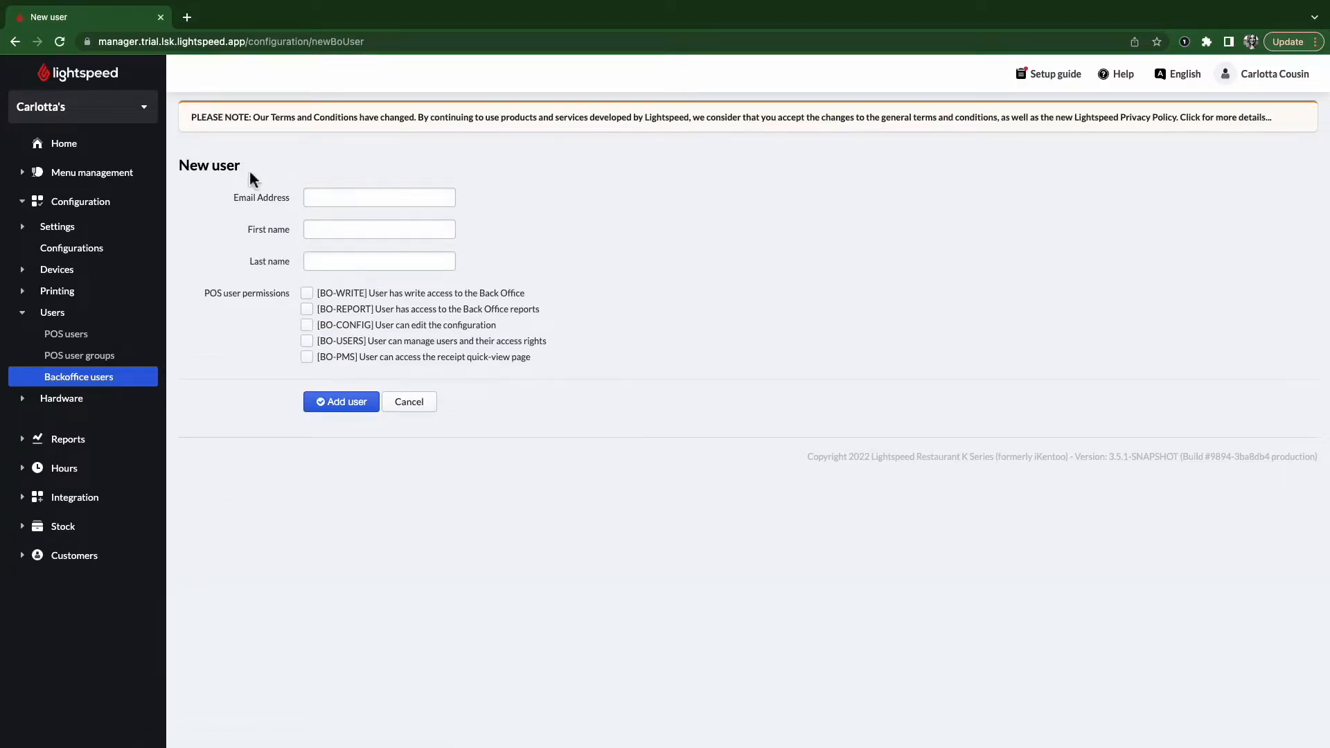
- Fill in the new user's e-mail address, first name and last name, and tick BO-WRITE
click(344, 197)
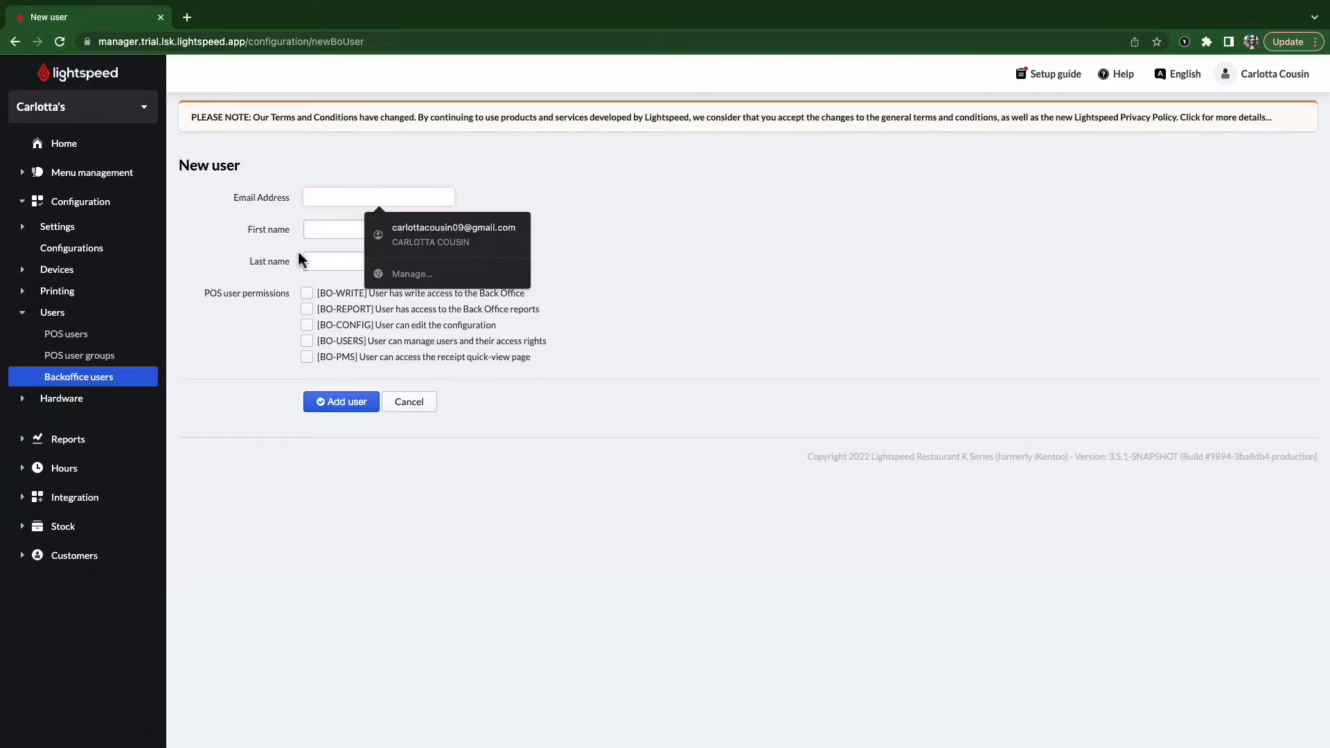
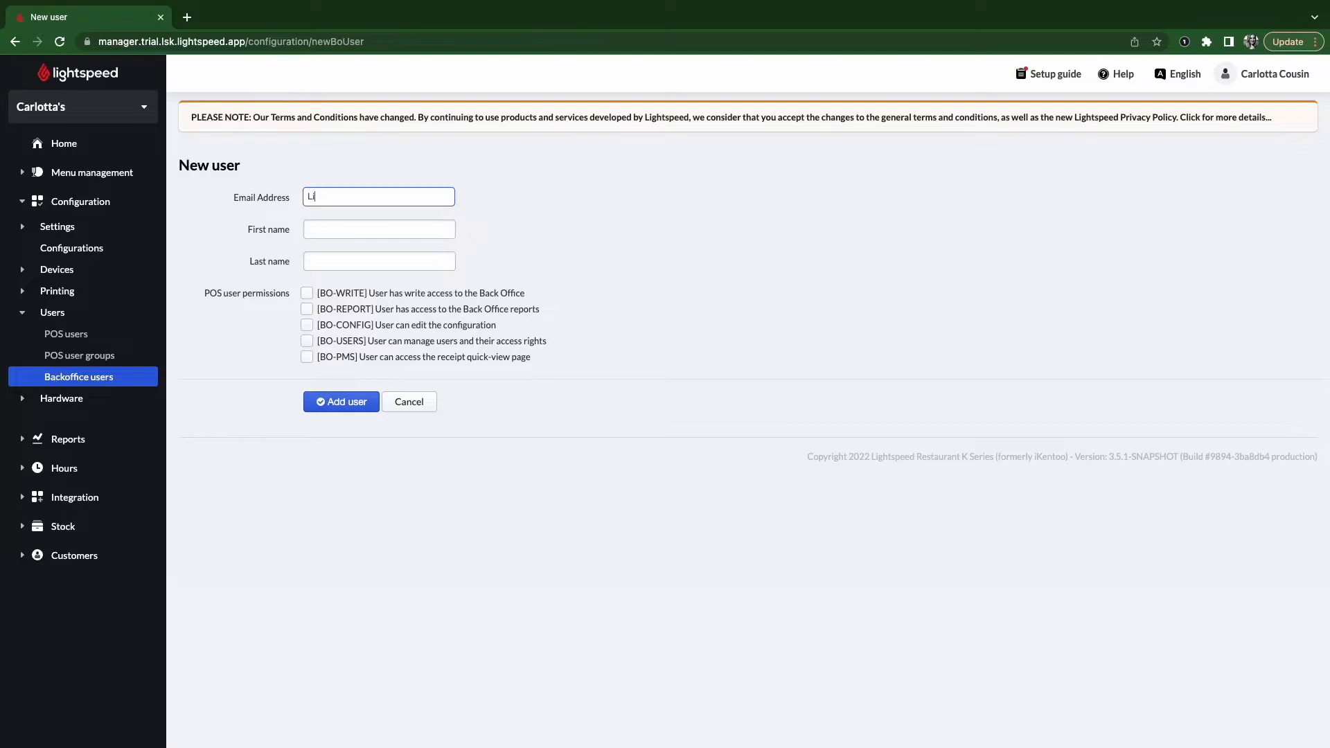
click(353, 197)
text(.)
click(323, 230)
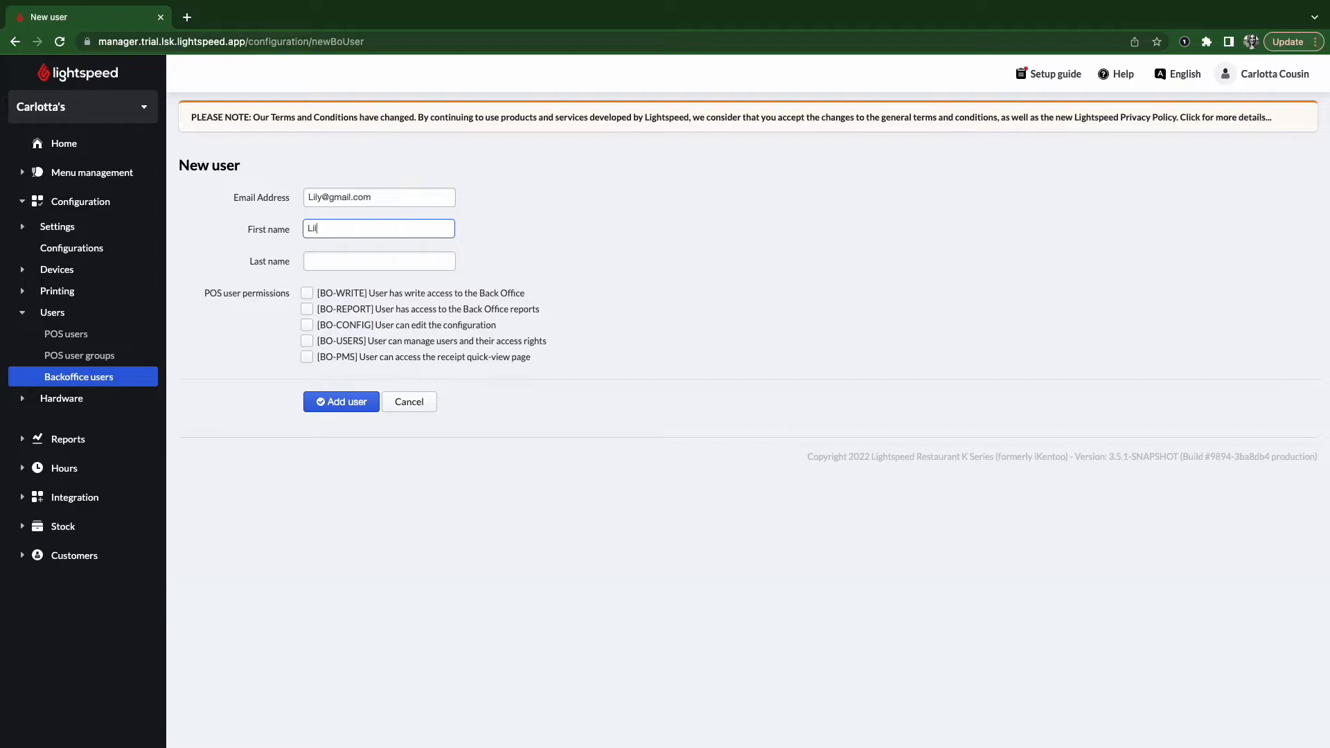
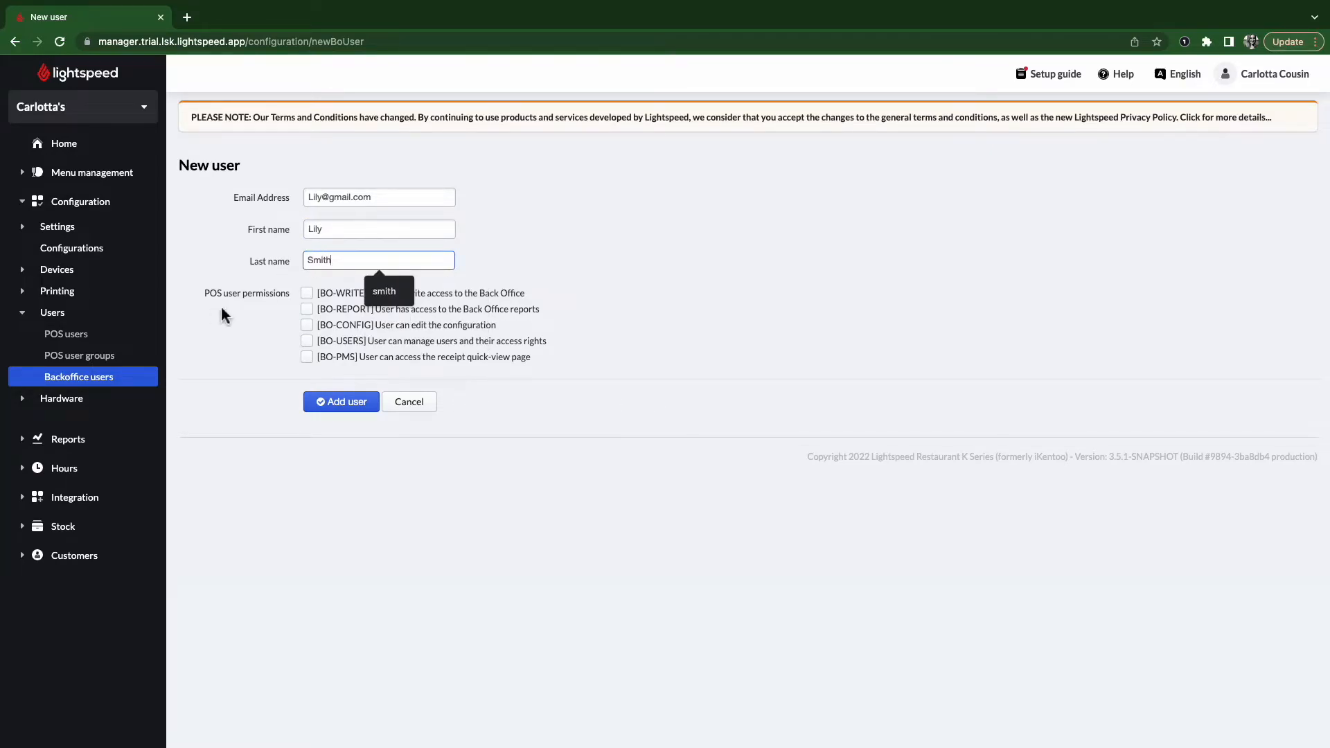
click(243, 343)
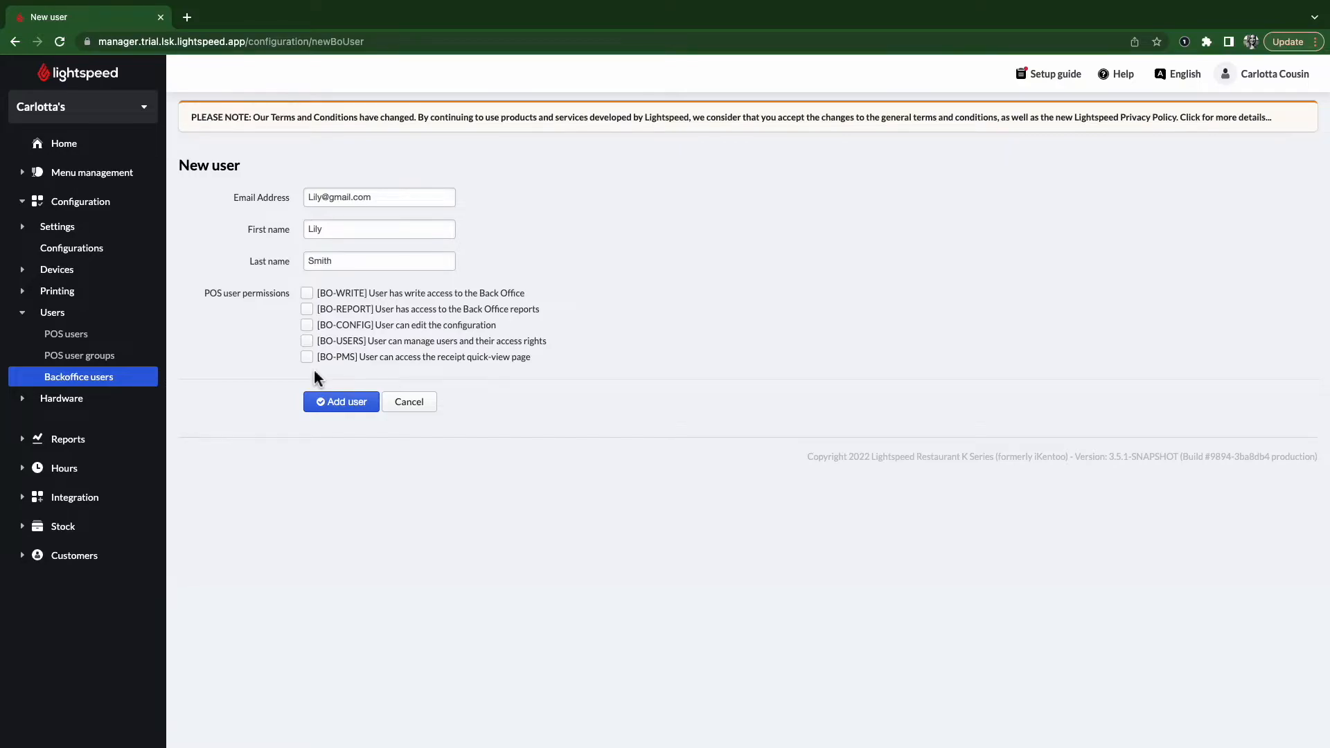
click(343, 297)
- Also grant BO-REPORT, BO-CONFIG and BO-USERS, then add the user
click(306, 310)
click(307, 326)
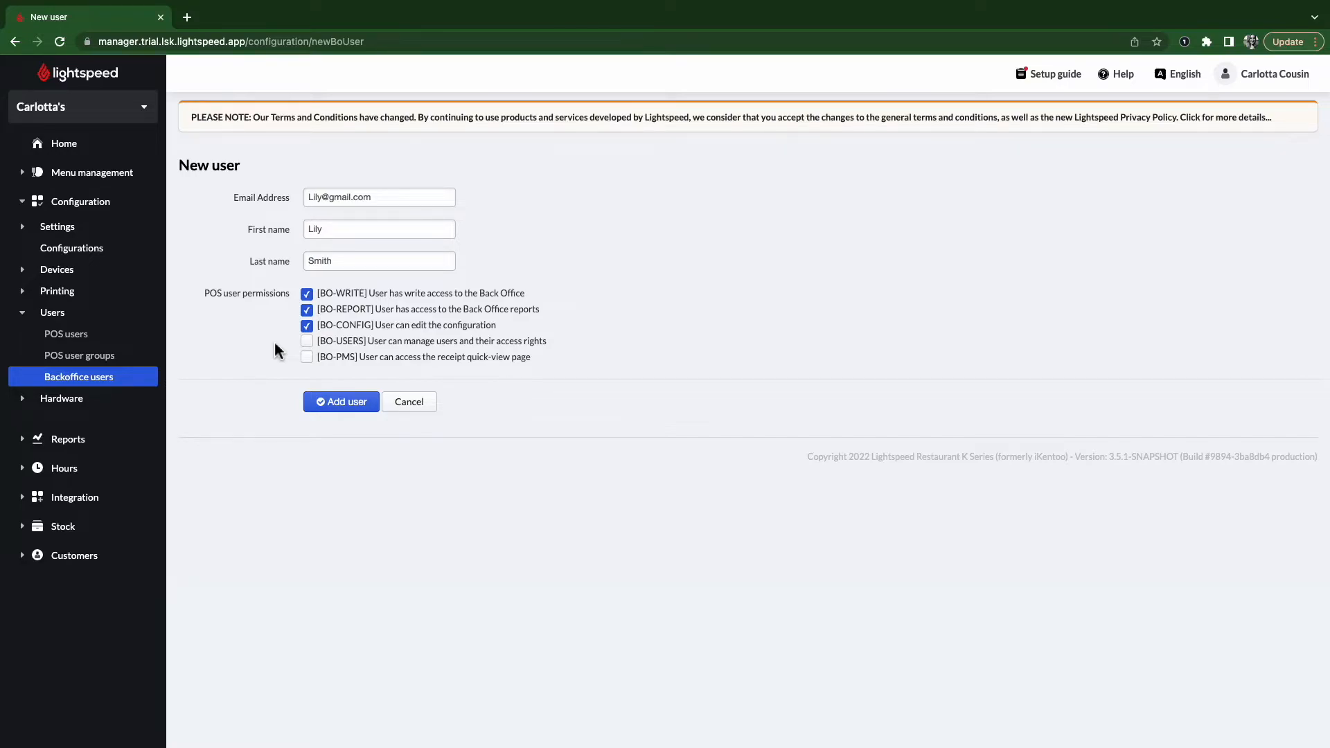
click(307, 342)
click(341, 403)
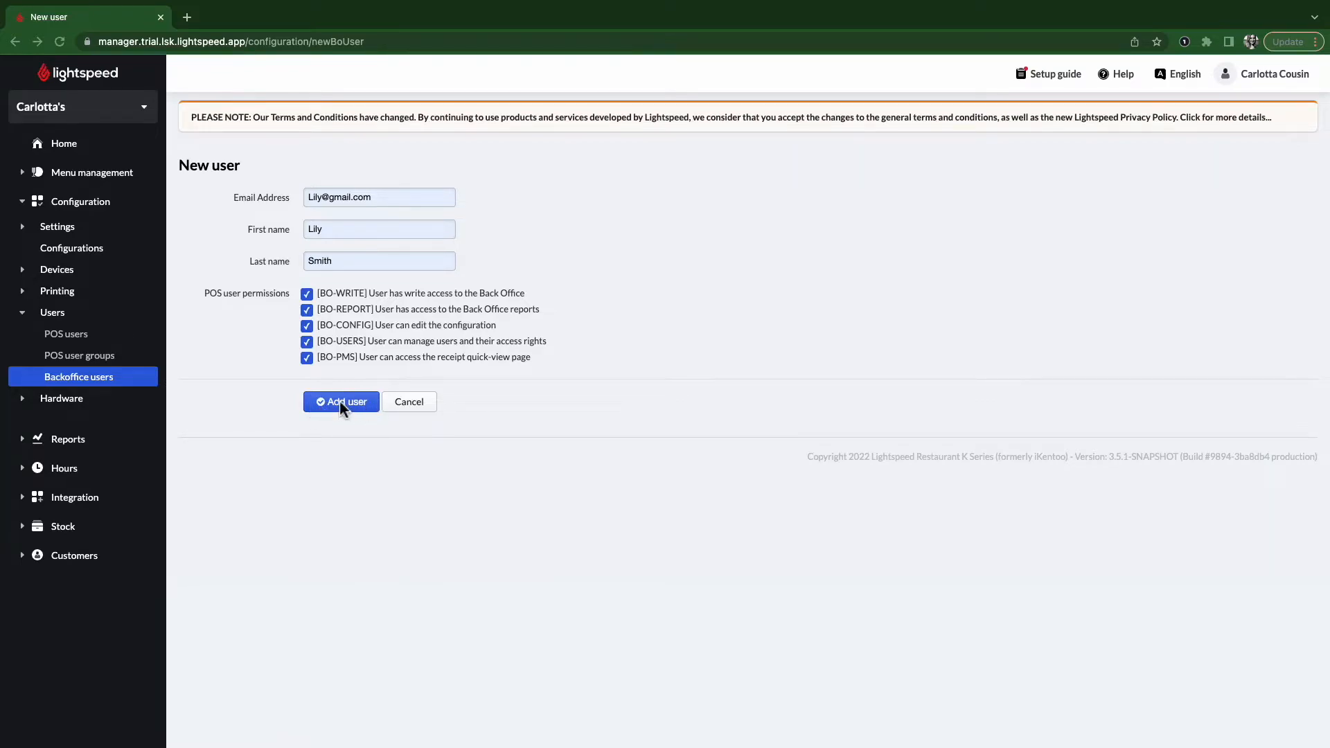
- Set the back-office users list's Active filter to No filter
click(114, 380)
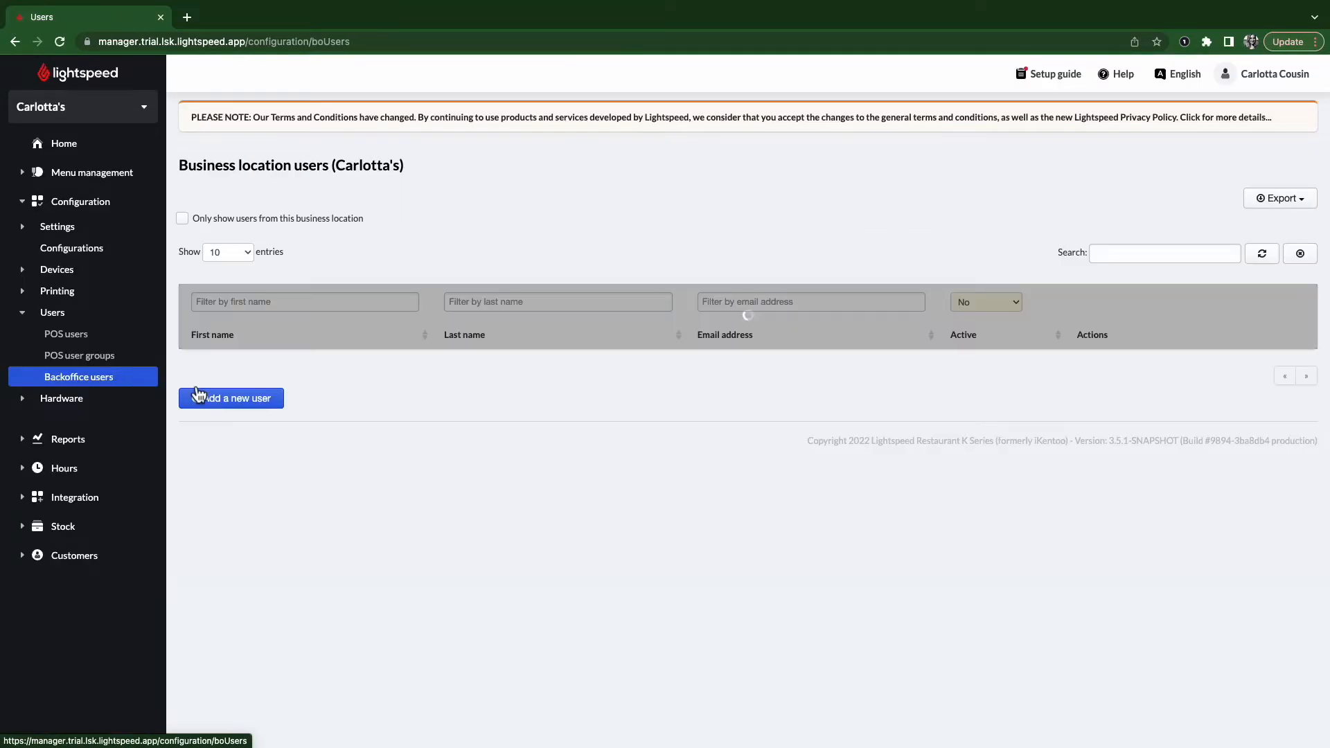
click(992, 305)
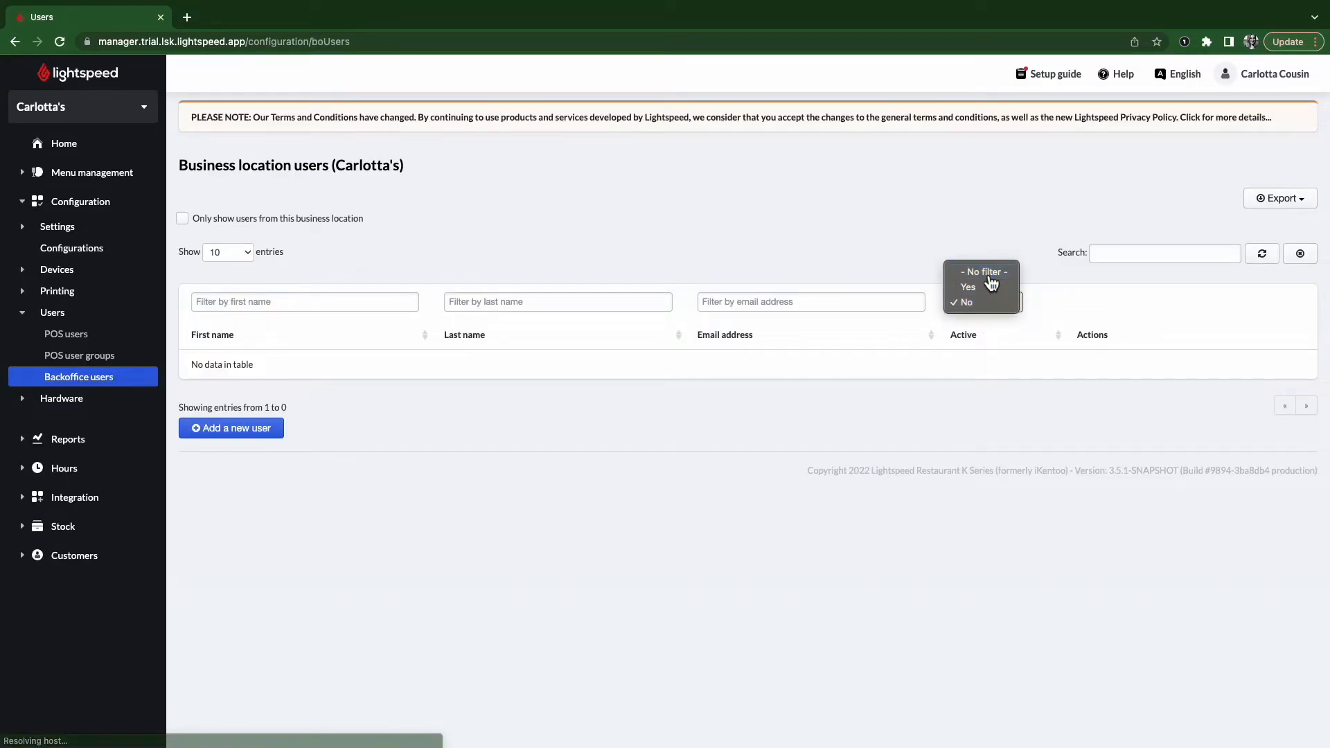
click(979, 268)
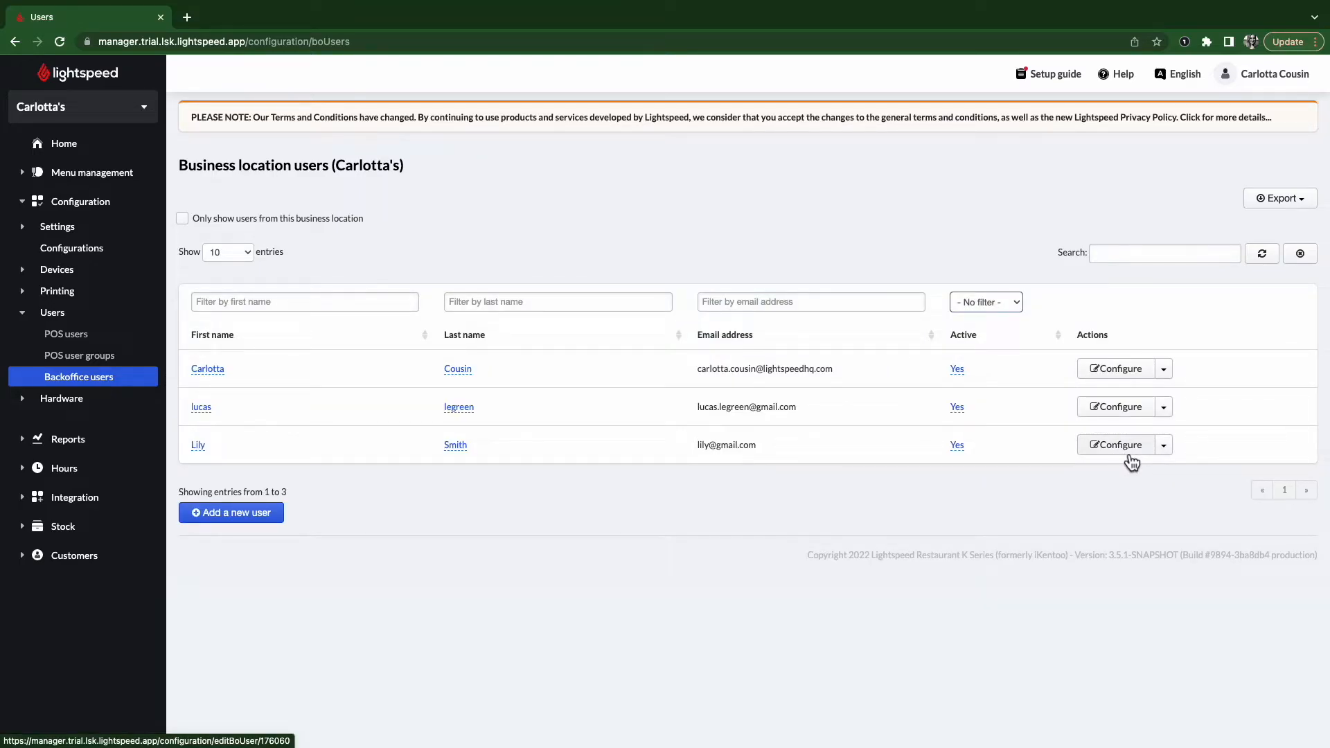
- Make the new user inactive, grant BO-PMS, and update the user
click(1132, 462)
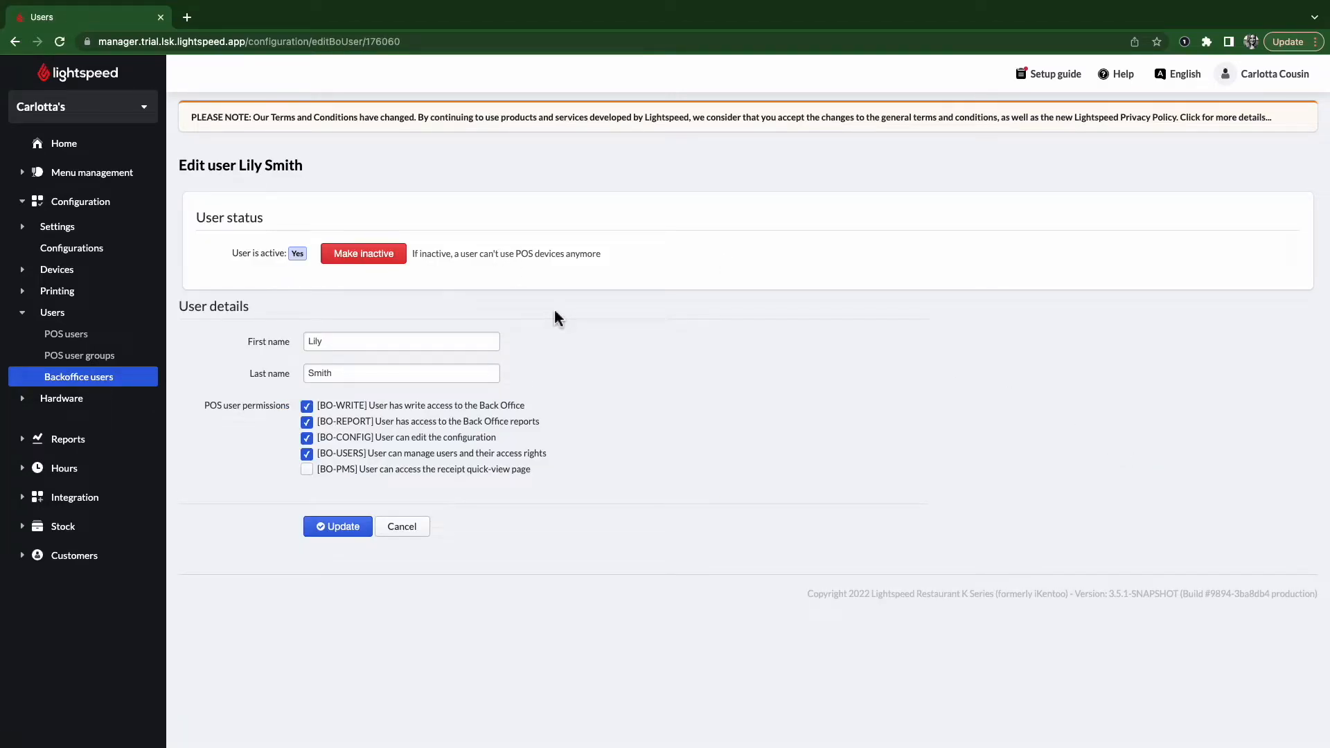
click(386, 268)
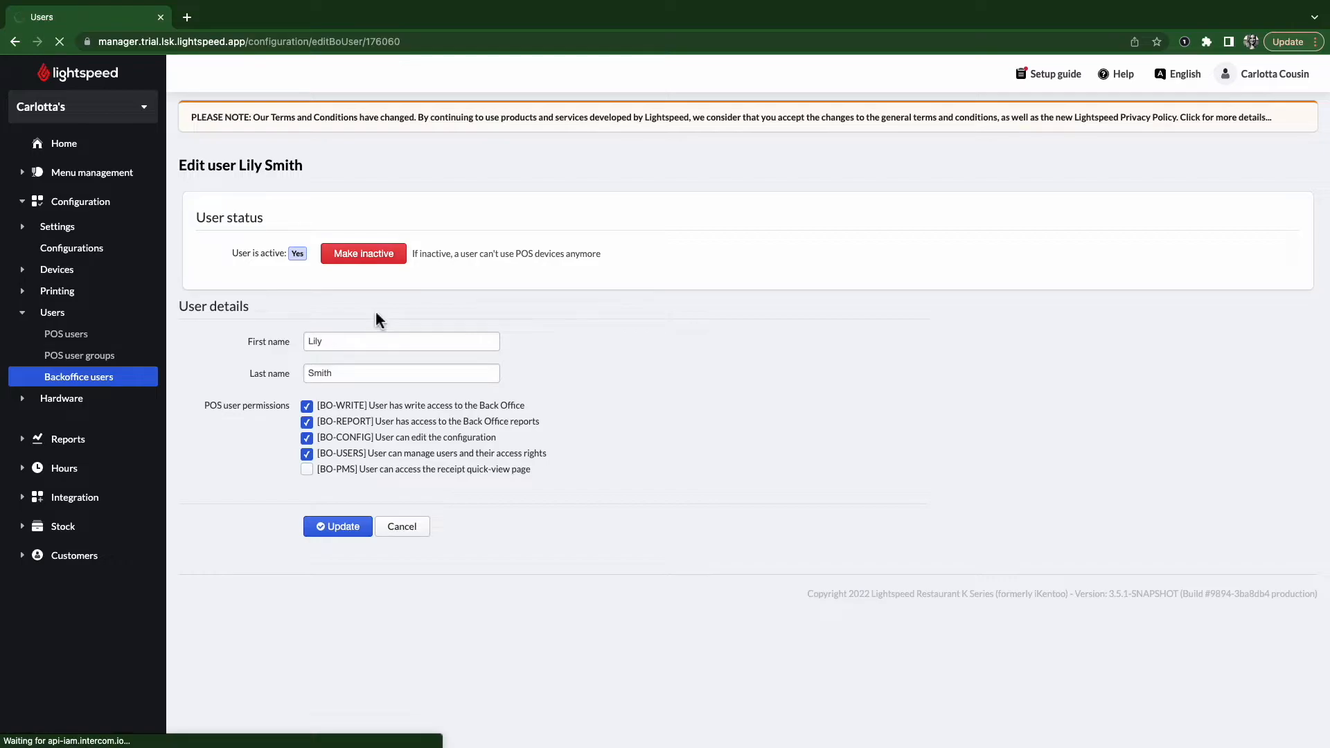
click(306, 513)
click(341, 573)
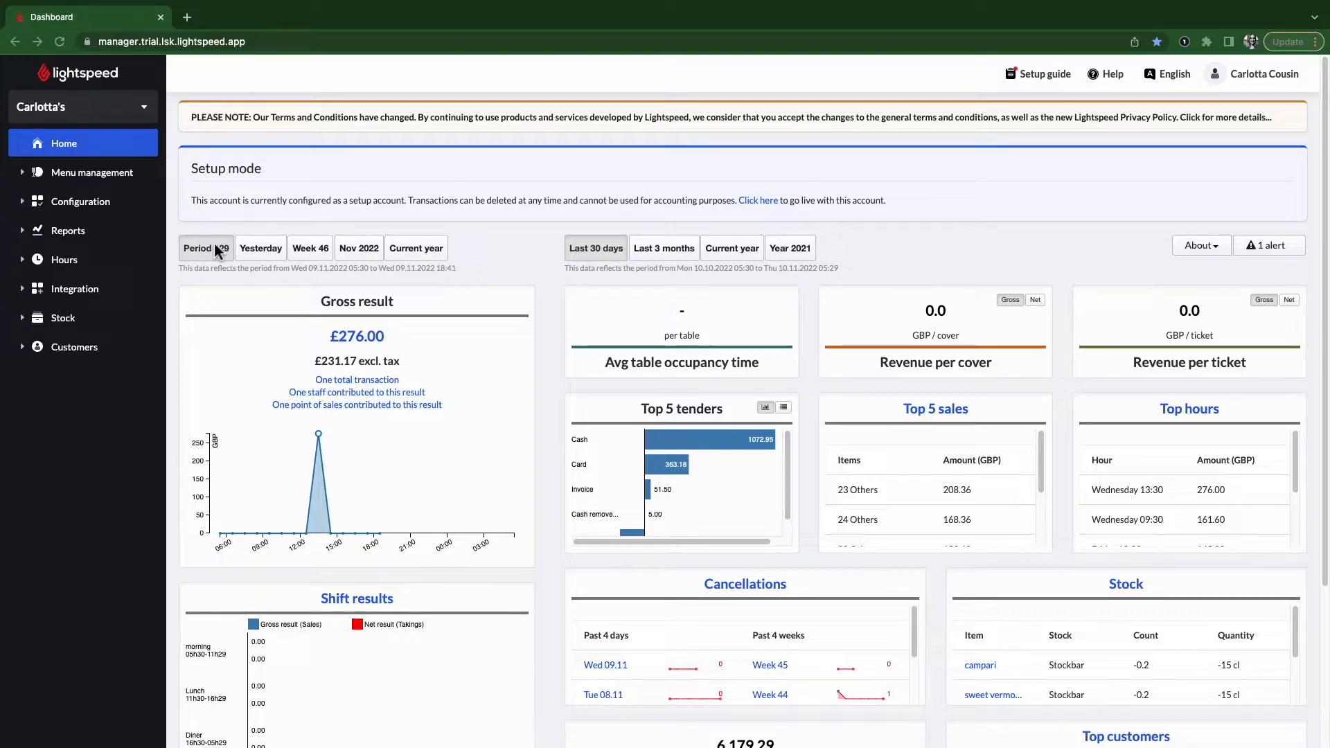
- Open Configuration > Users > POS users and start a new POS user
click(78, 210)
click(52, 313)
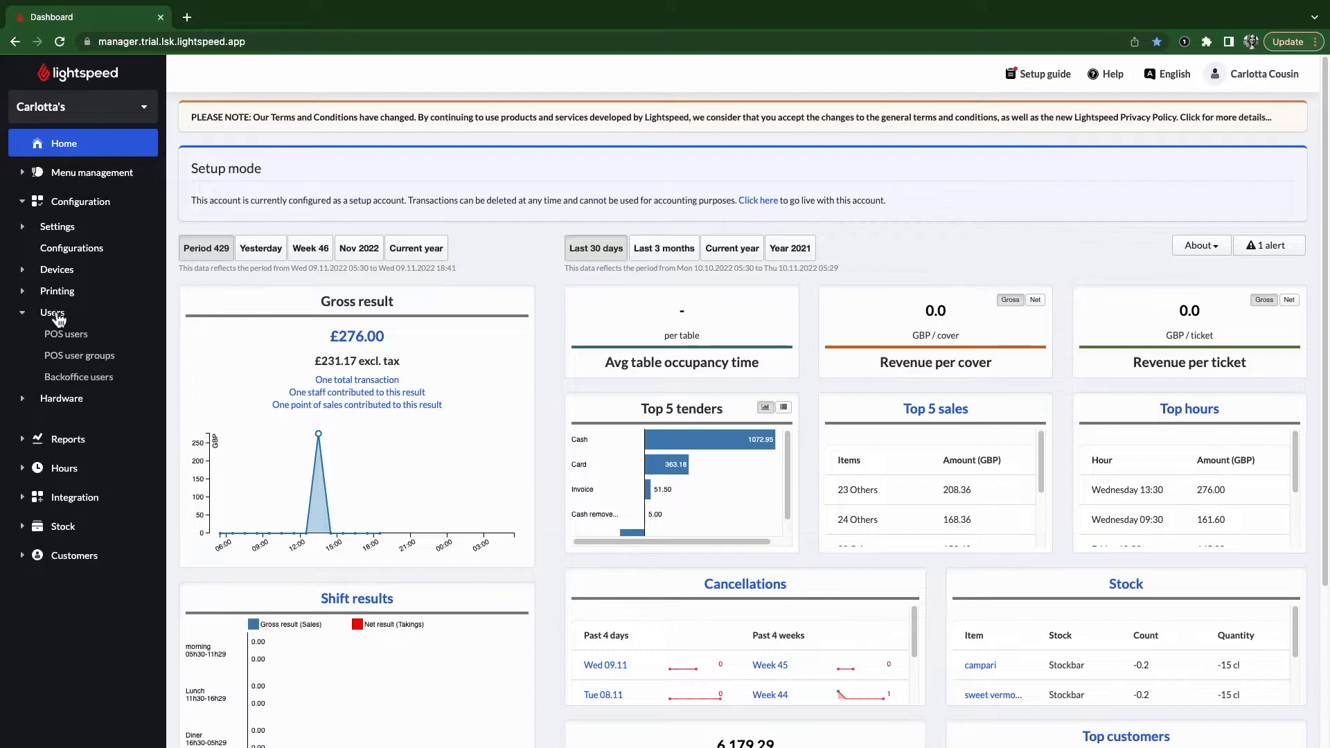
click(69, 338)
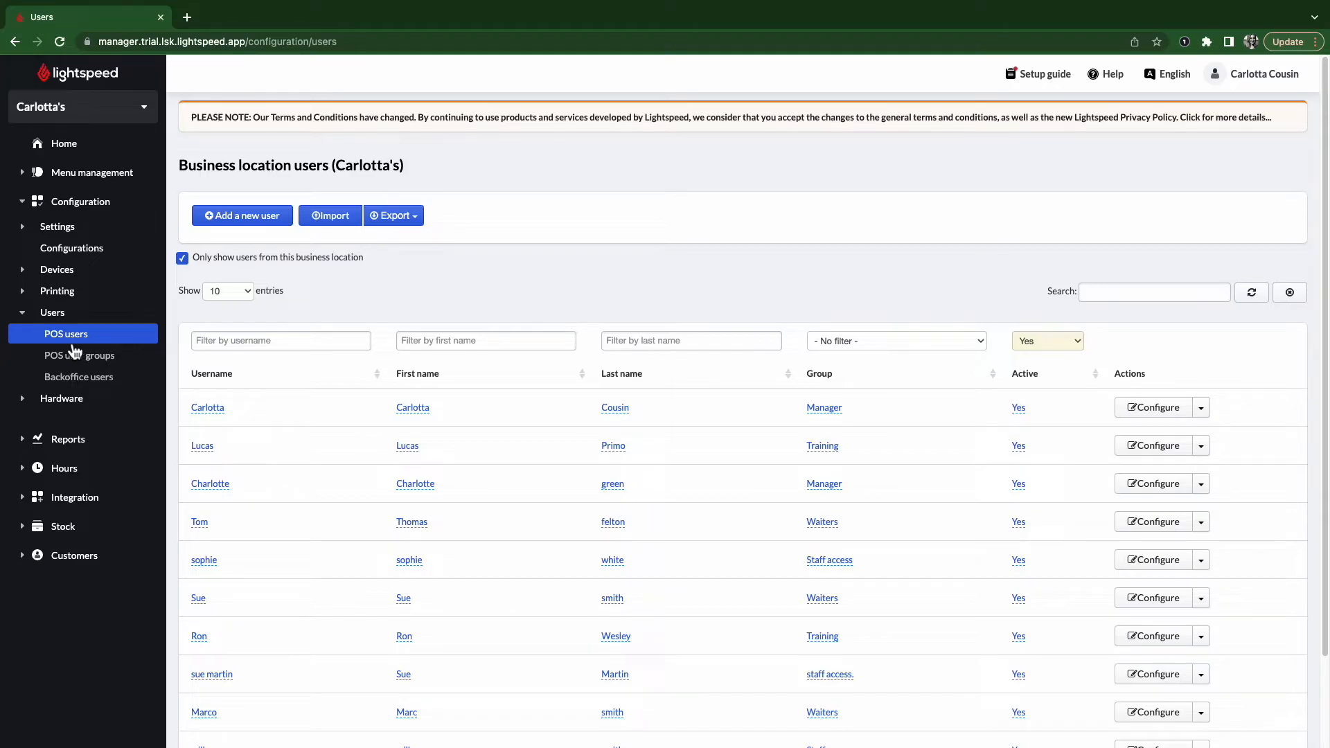
scroll(351, 377, down, 3)
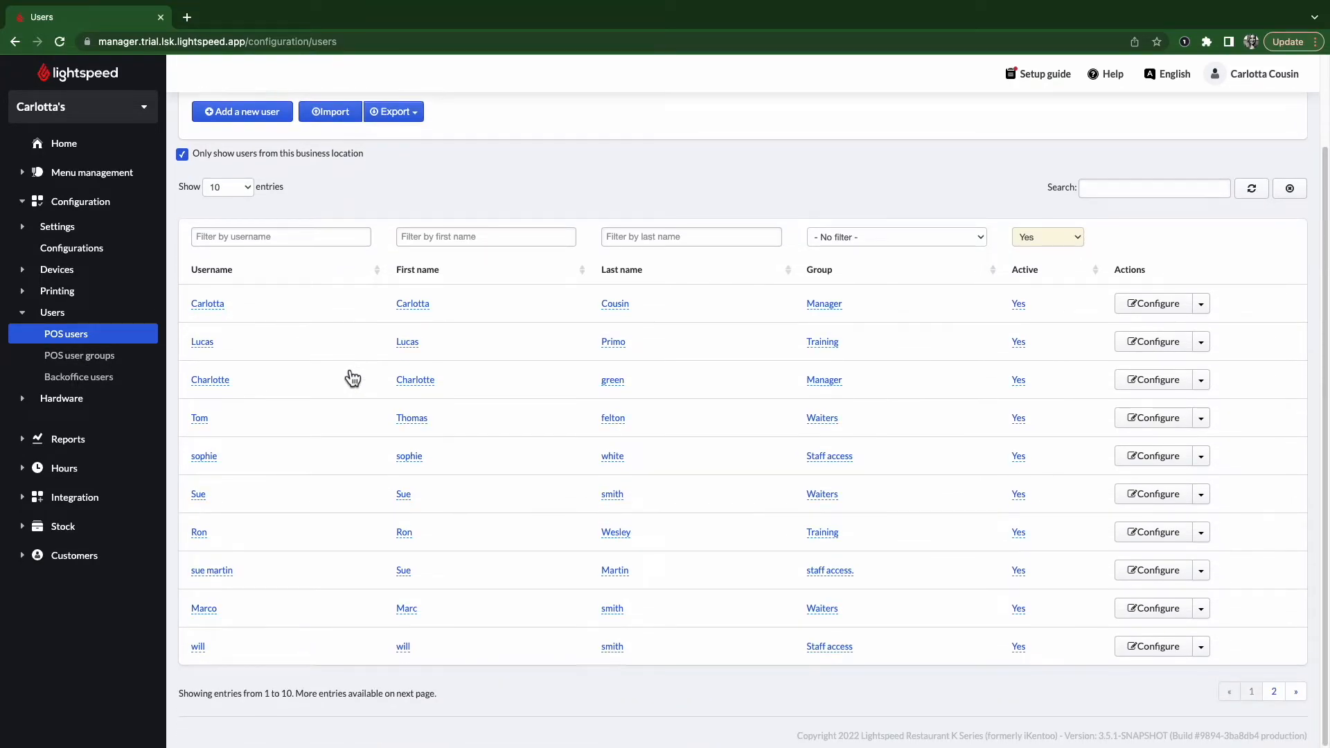
scroll(344, 366, up, 2)
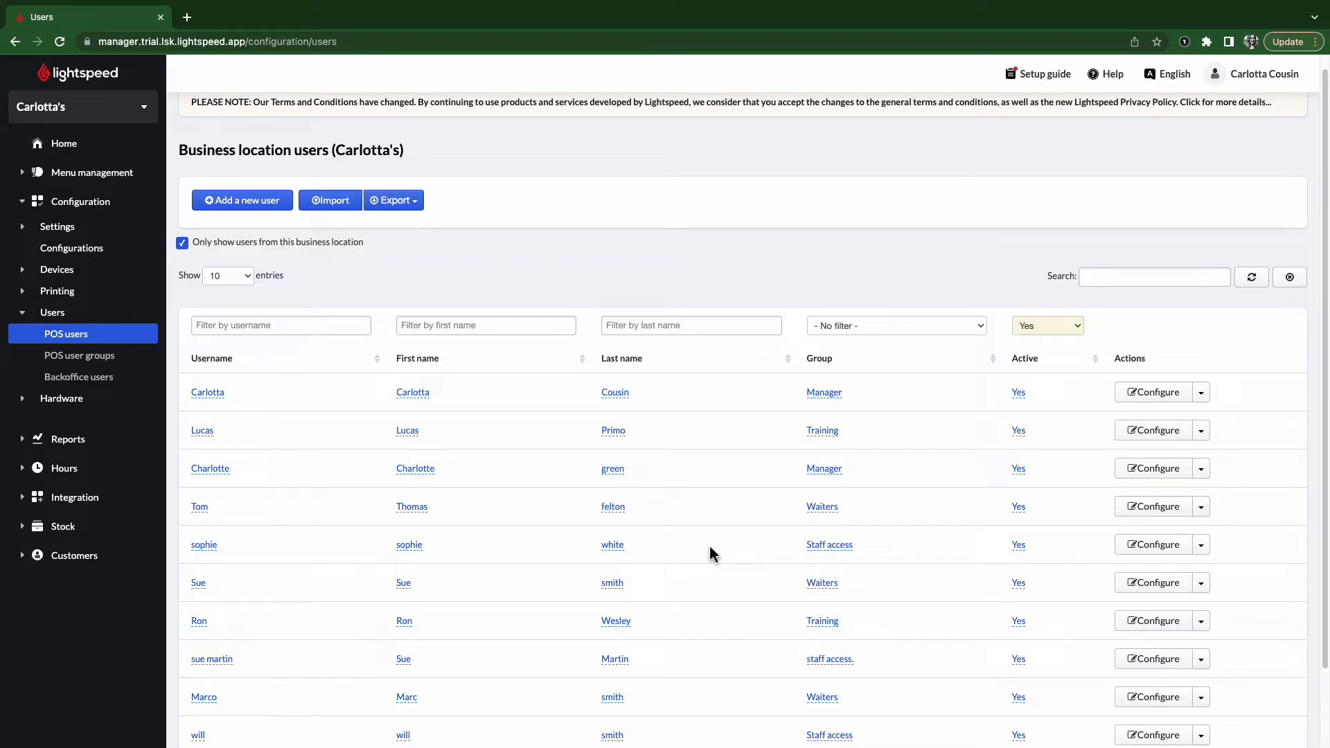
click(228, 208)
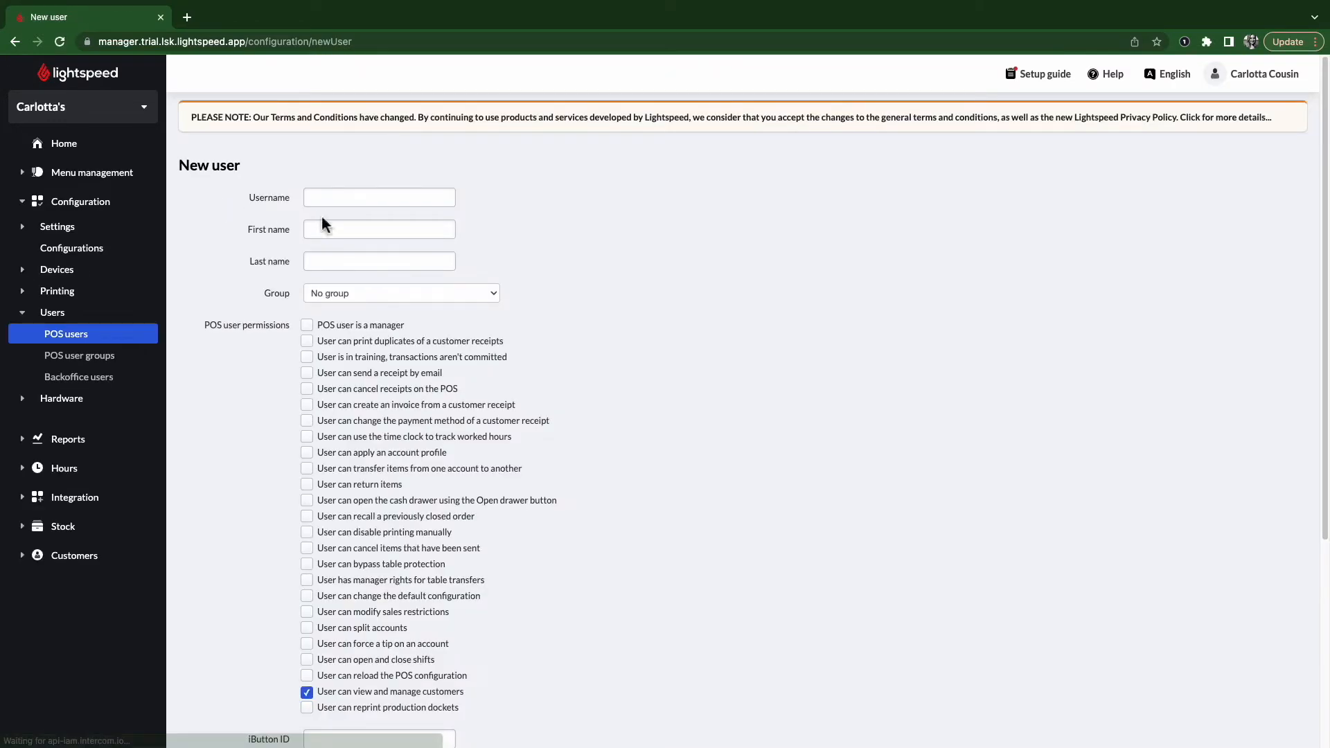
- Enter the POS user's username, first name and last name, leaving no user group
click(334, 202)
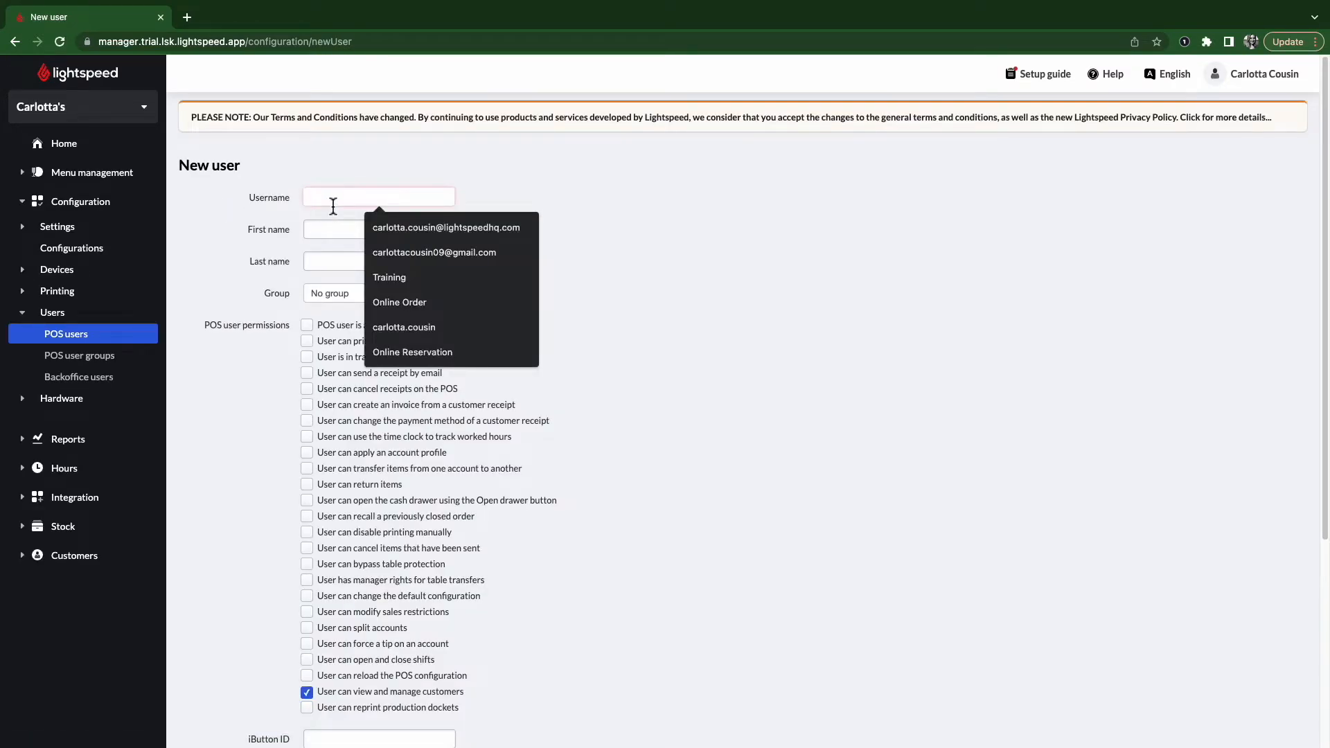
text(Lily)
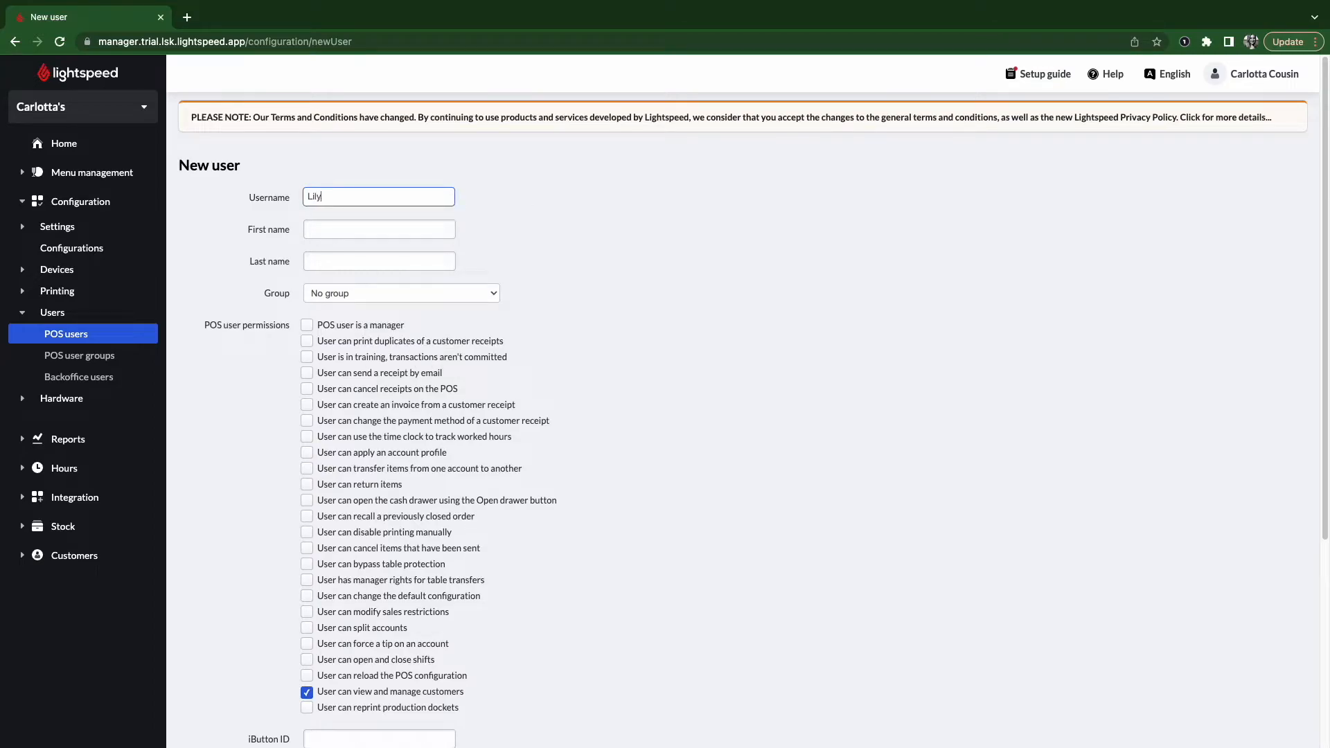
click(381, 235)
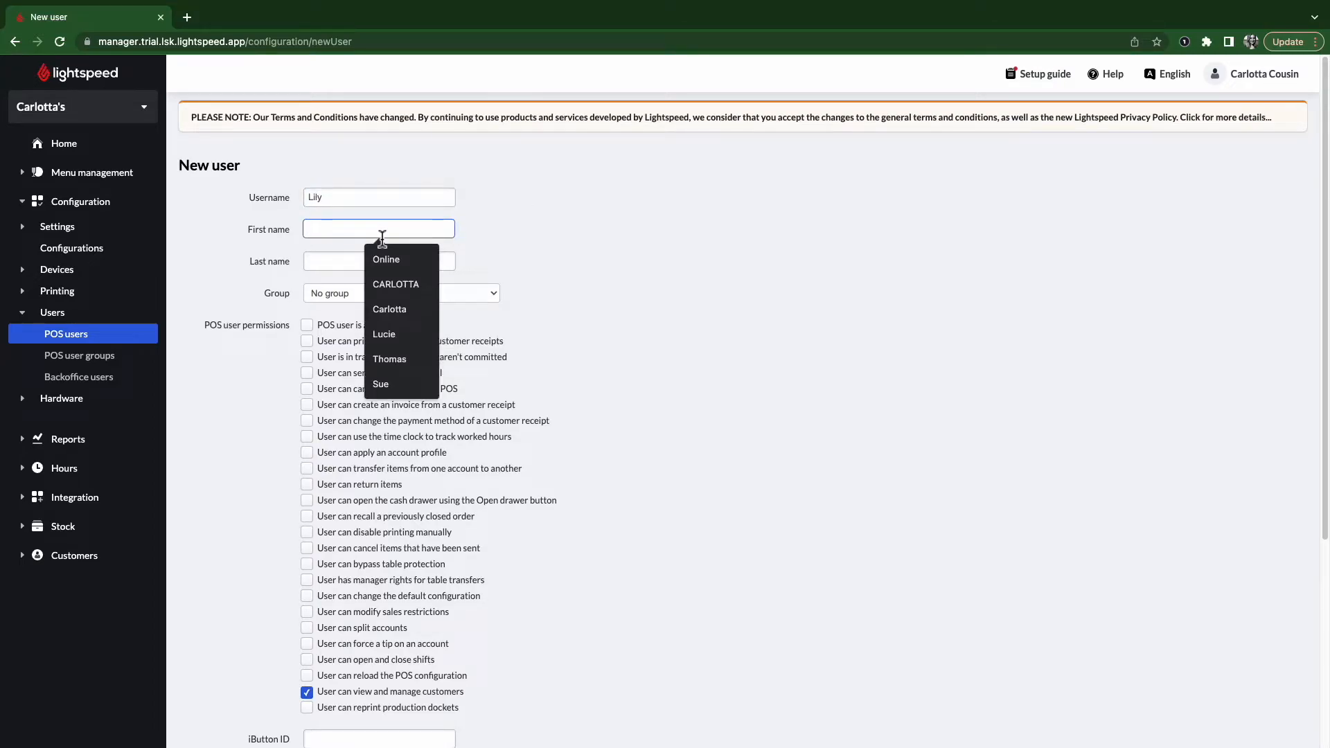
text(Lily)
click(342, 260)
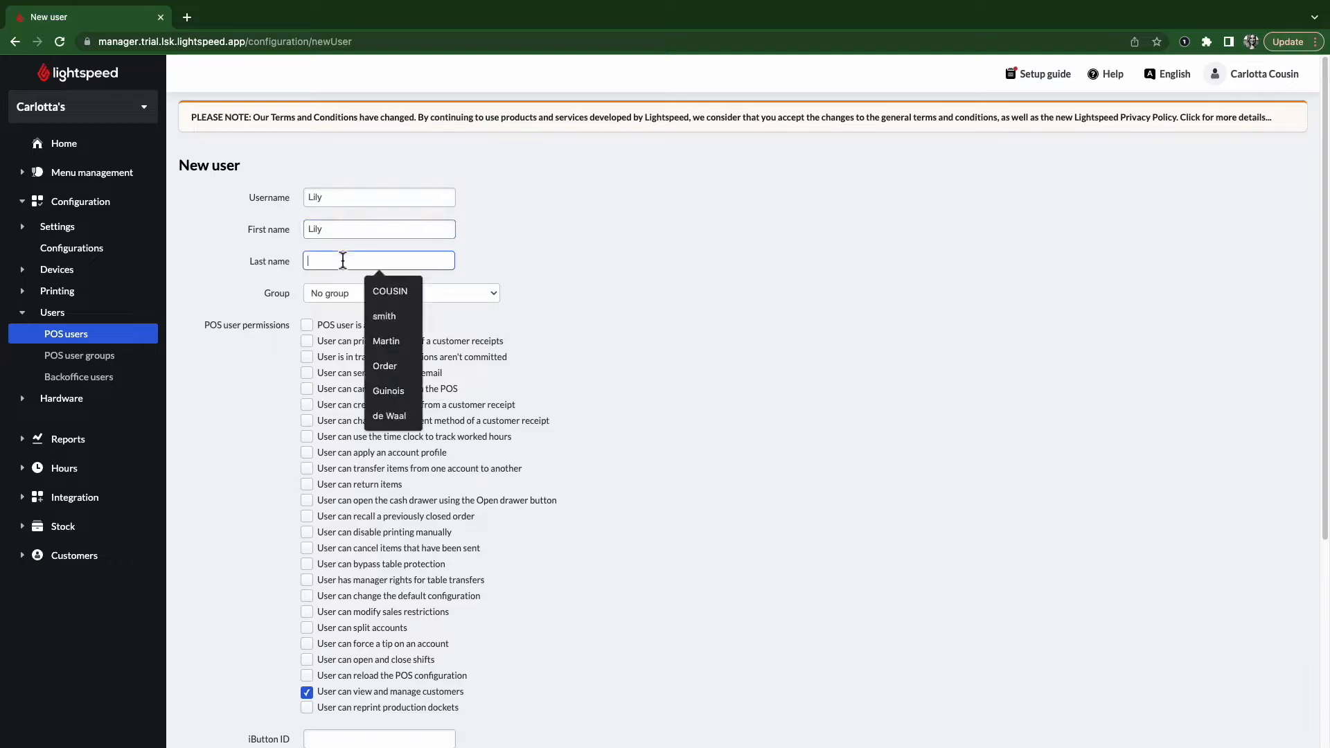
click(400, 321)
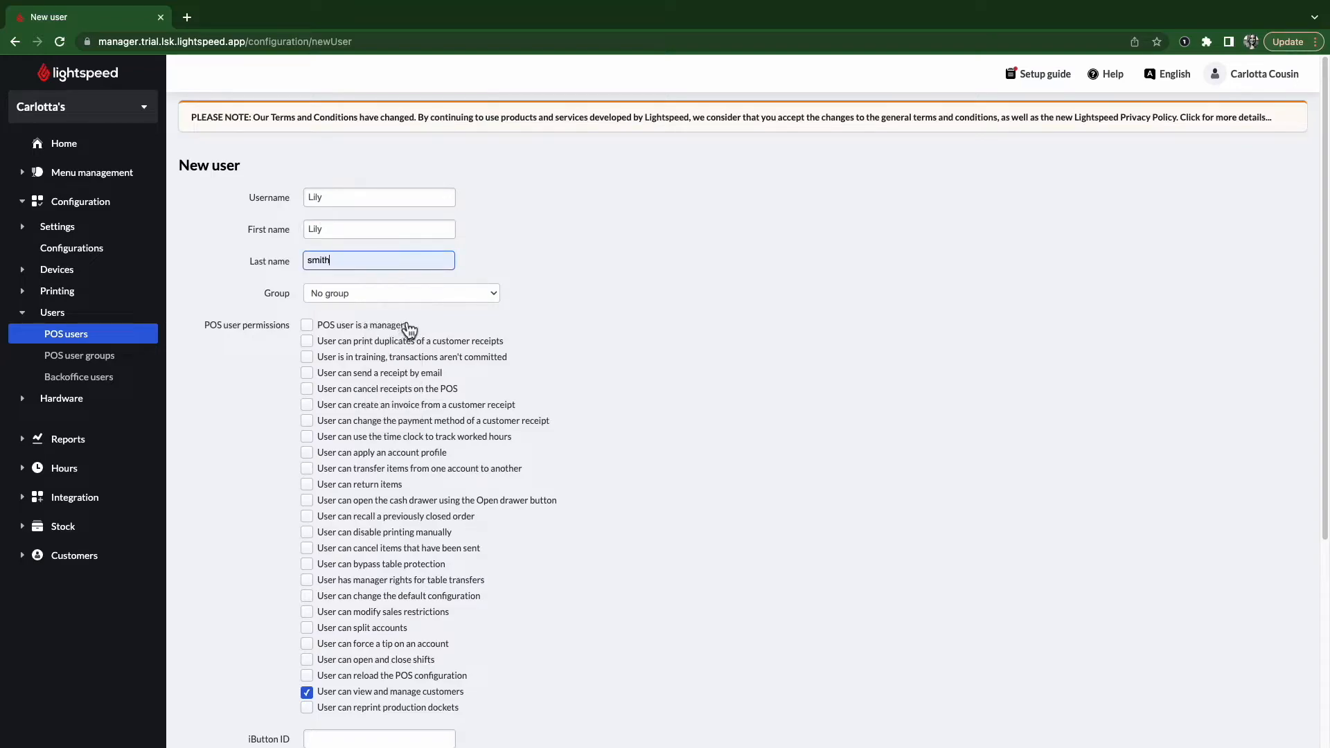
click(353, 300)
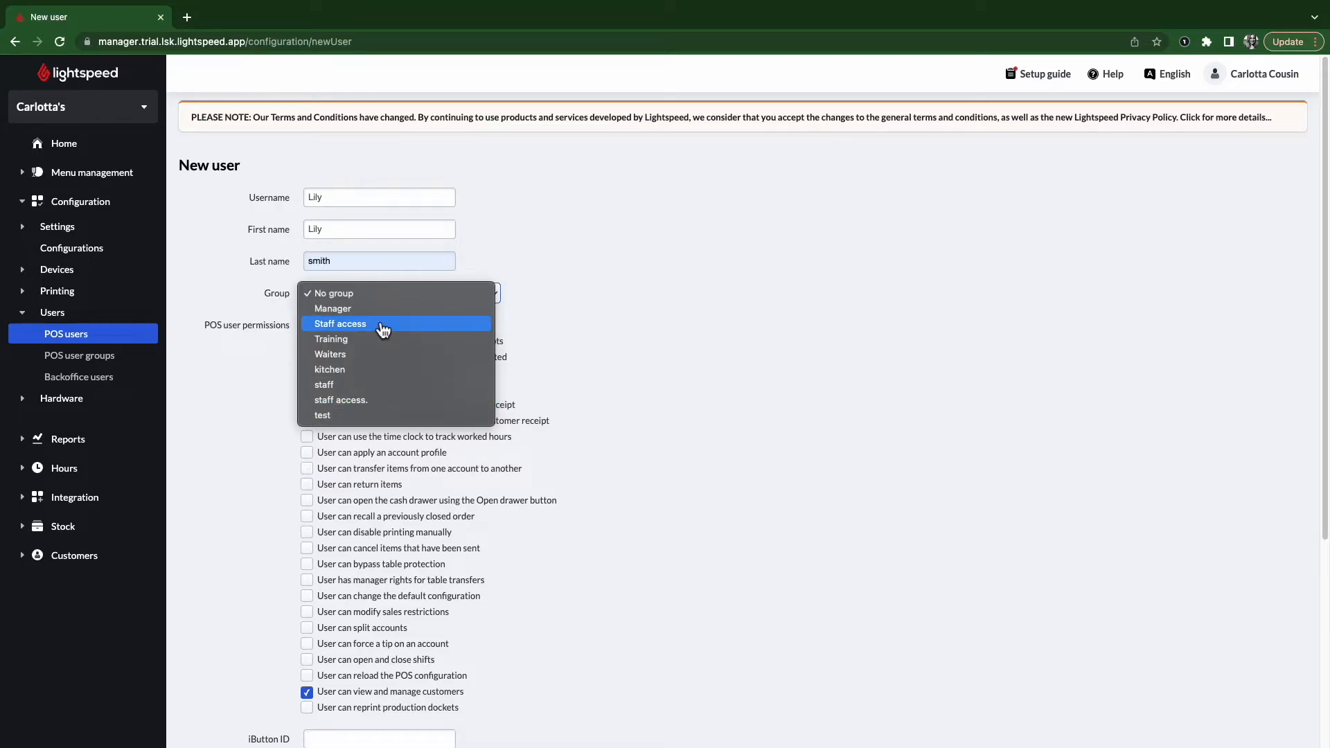
click(383, 300)
- Mark the user as in training, allowing receipts by email and invoices from receipts
click(306, 326)
click(307, 325)
click(307, 358)
click(307, 373)
click(307, 406)
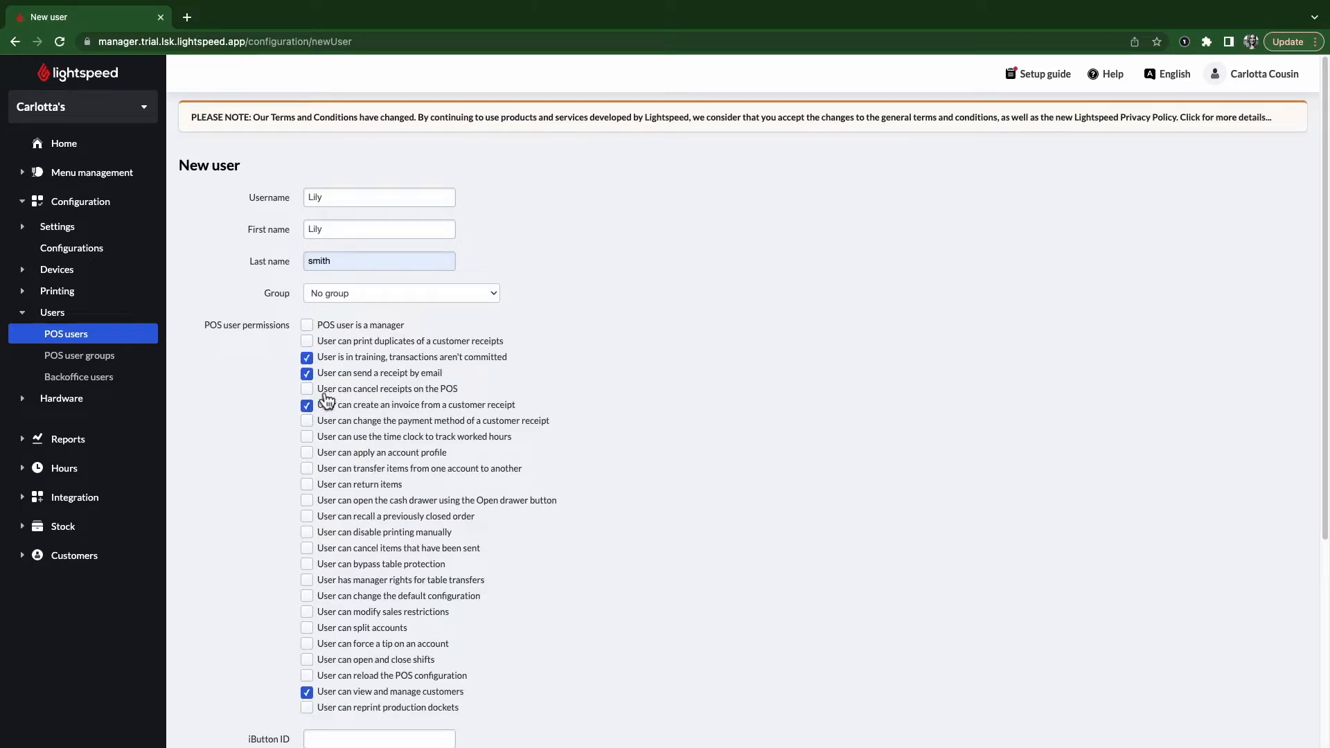
- Allow the Wastage, 10PCT, 25PCT and 100PCT discounts and add the user
scroll(270, 433, down, 3)
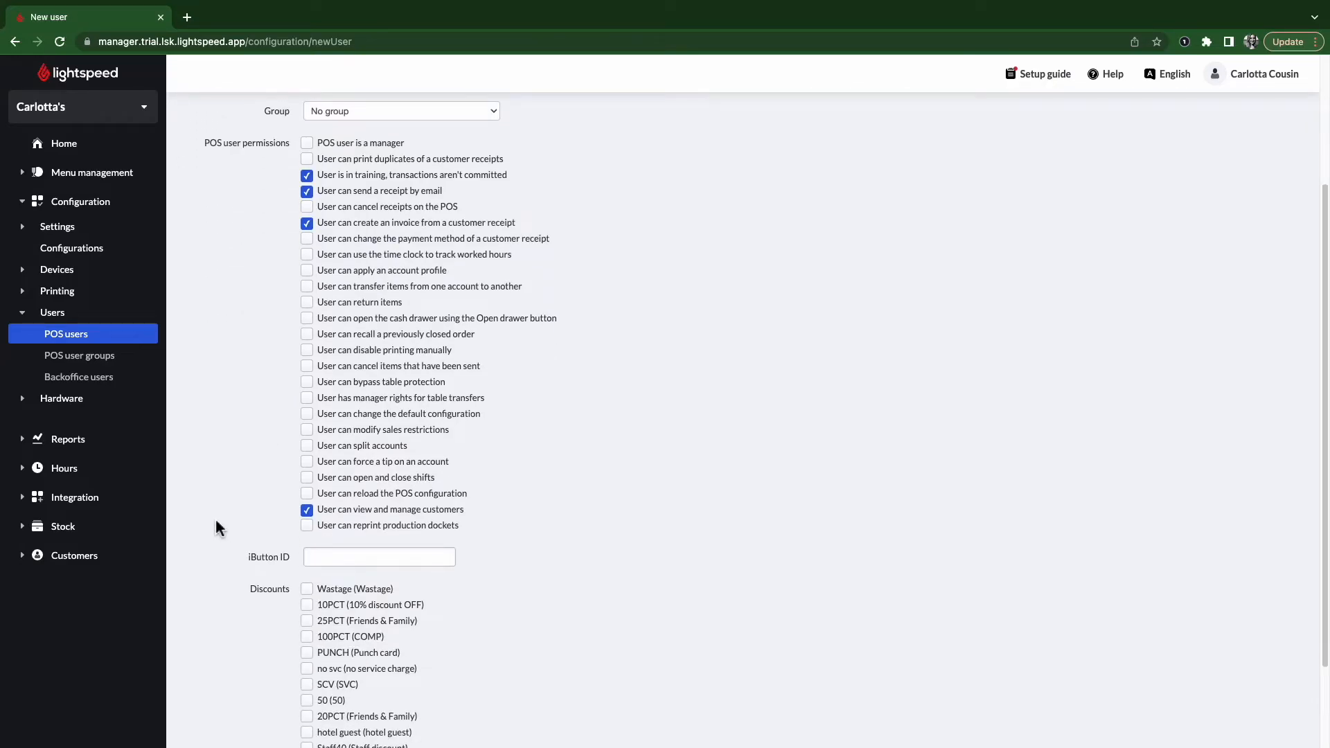
scroll(243, 579, down, 1)
scroll(242, 579, down, 1)
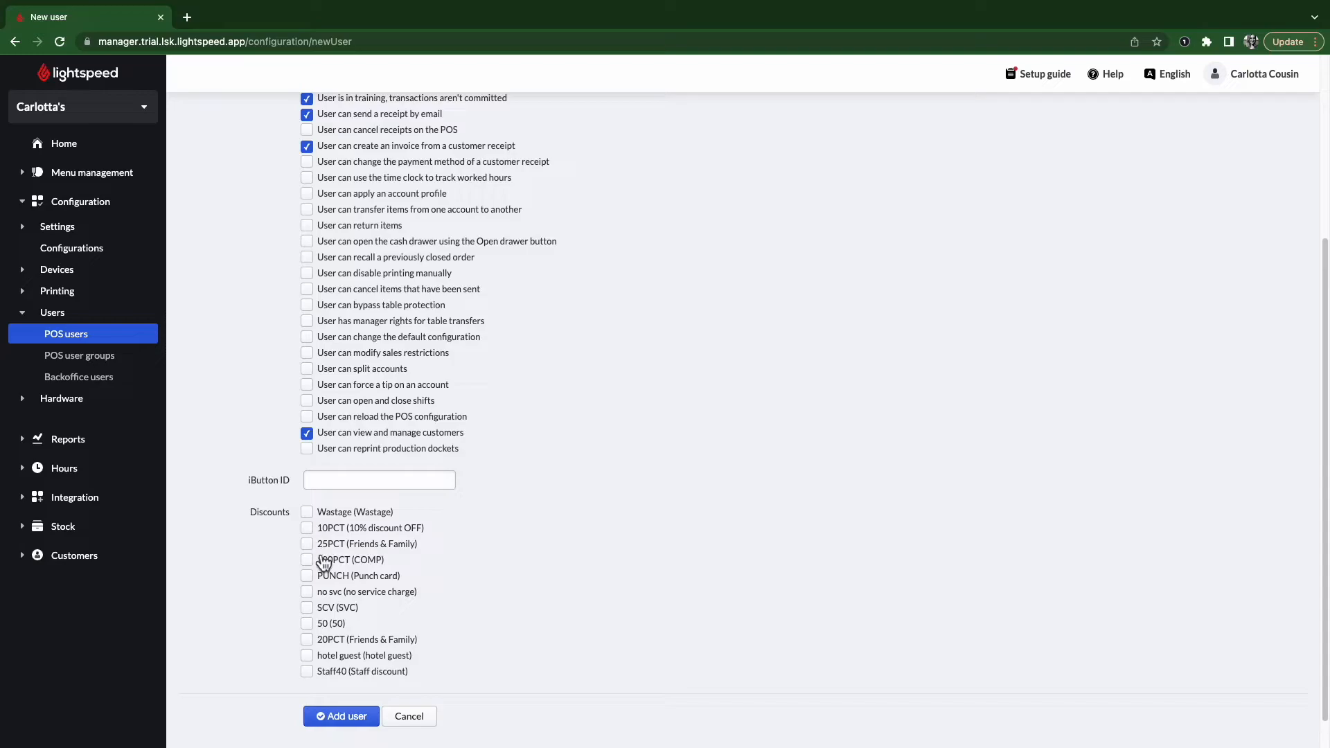
click(307, 512)
click(307, 528)
click(307, 543)
click(307, 560)
scroll(277, 598, down, 1)
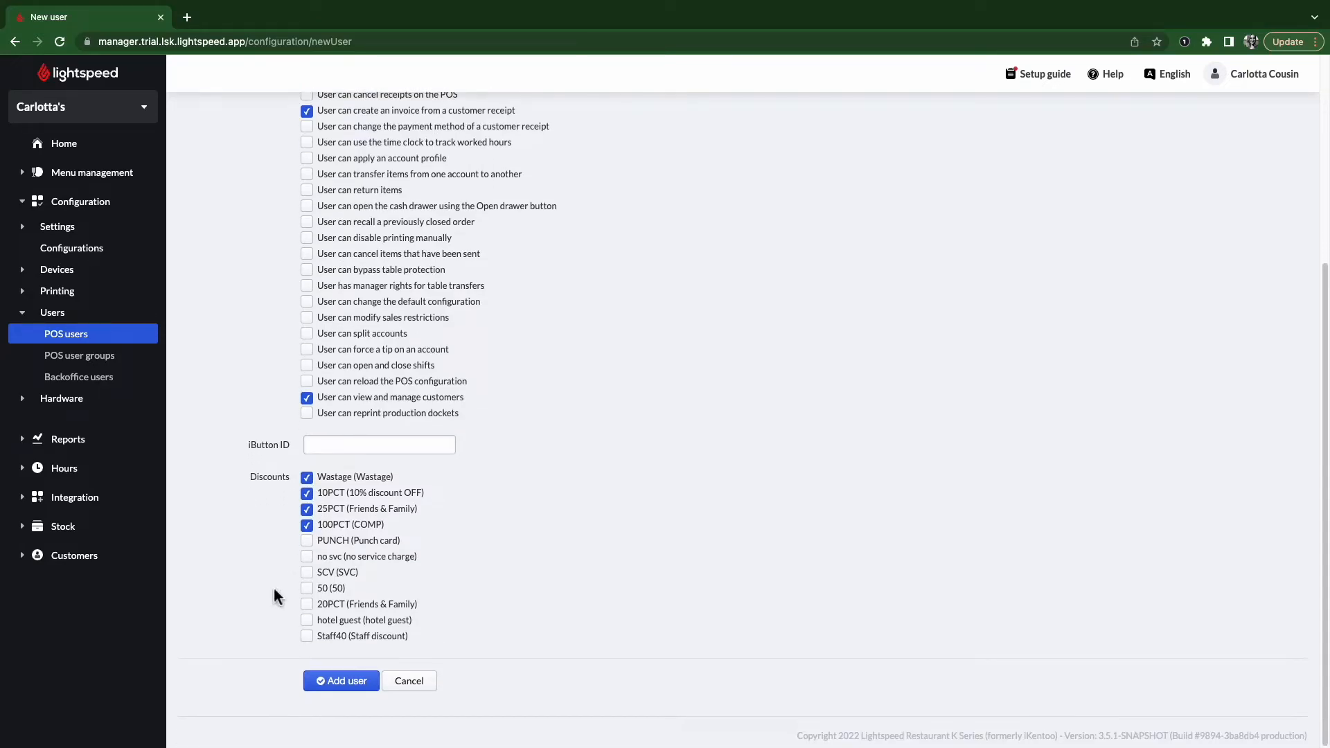
click(333, 686)
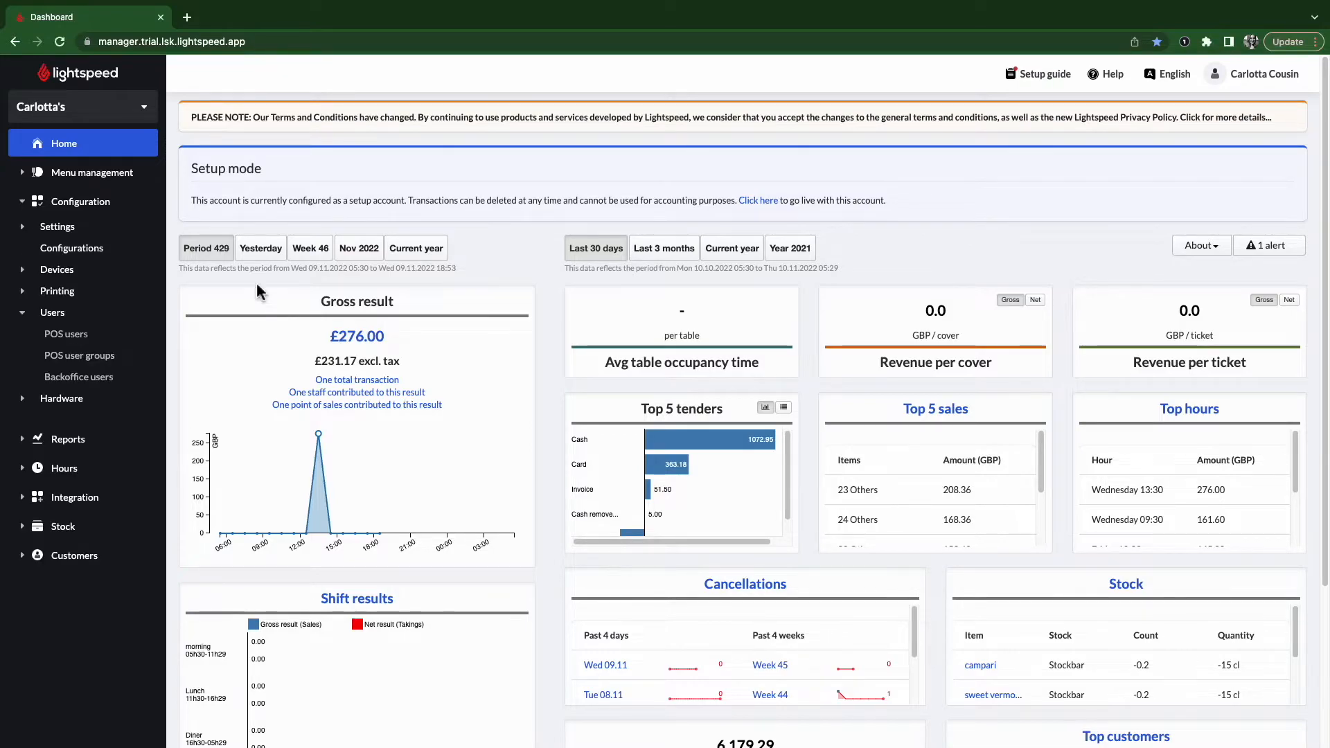
- Create a POS user group named 'shift leaders' under Configuration > Users > POS user groups
click(75, 205)
click(75, 205)
click(70, 316)
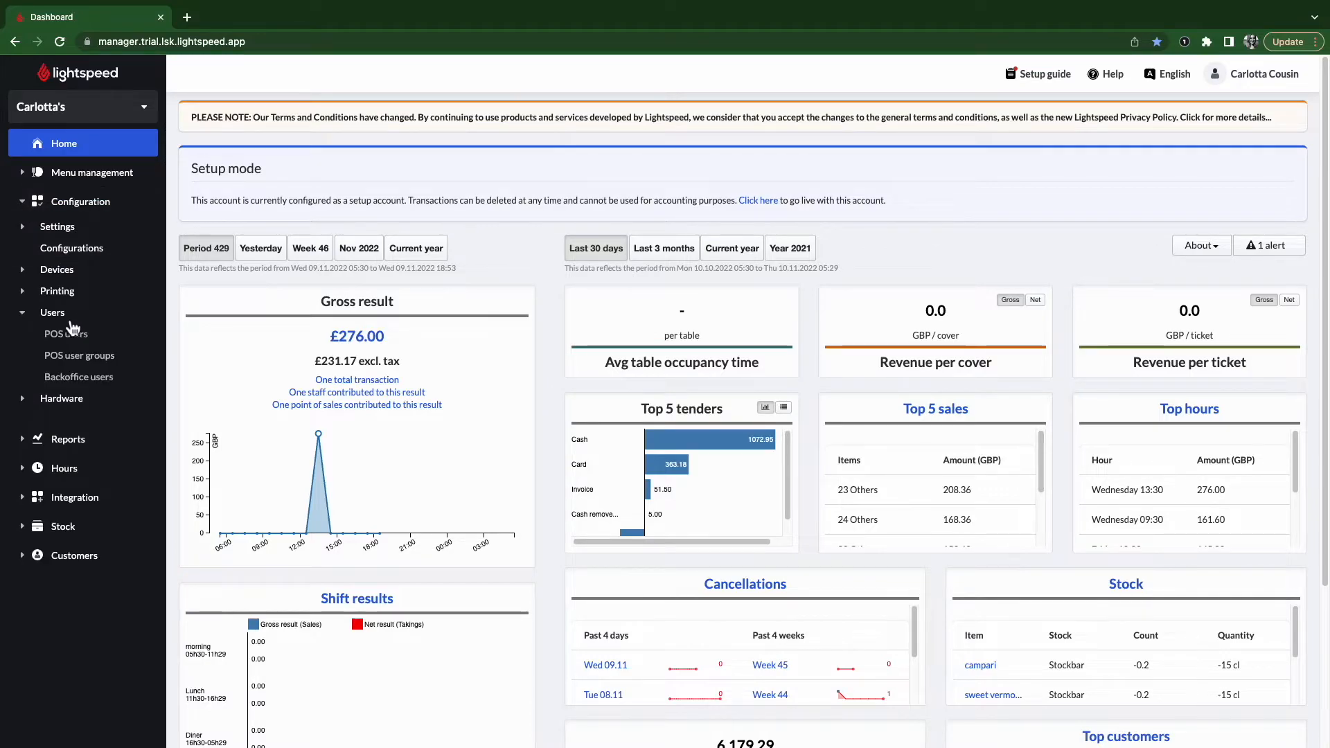
click(82, 361)
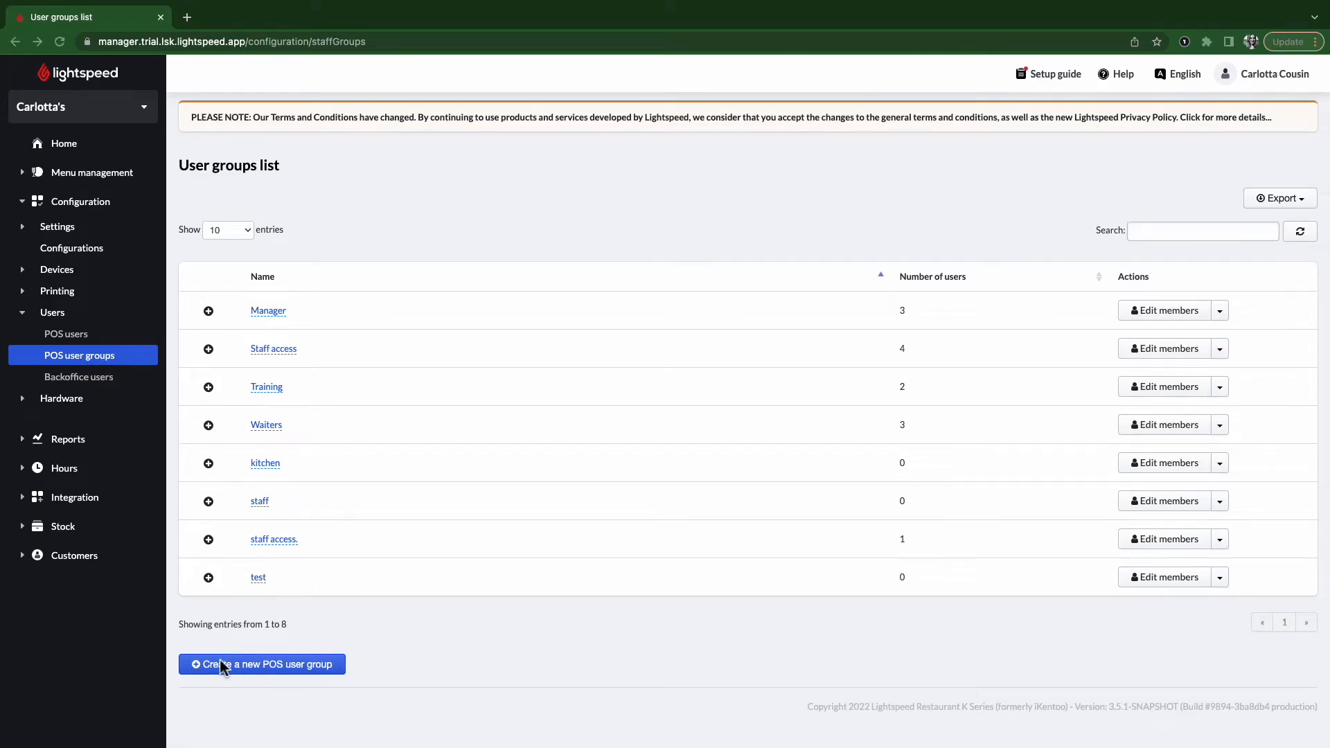
click(254, 679)
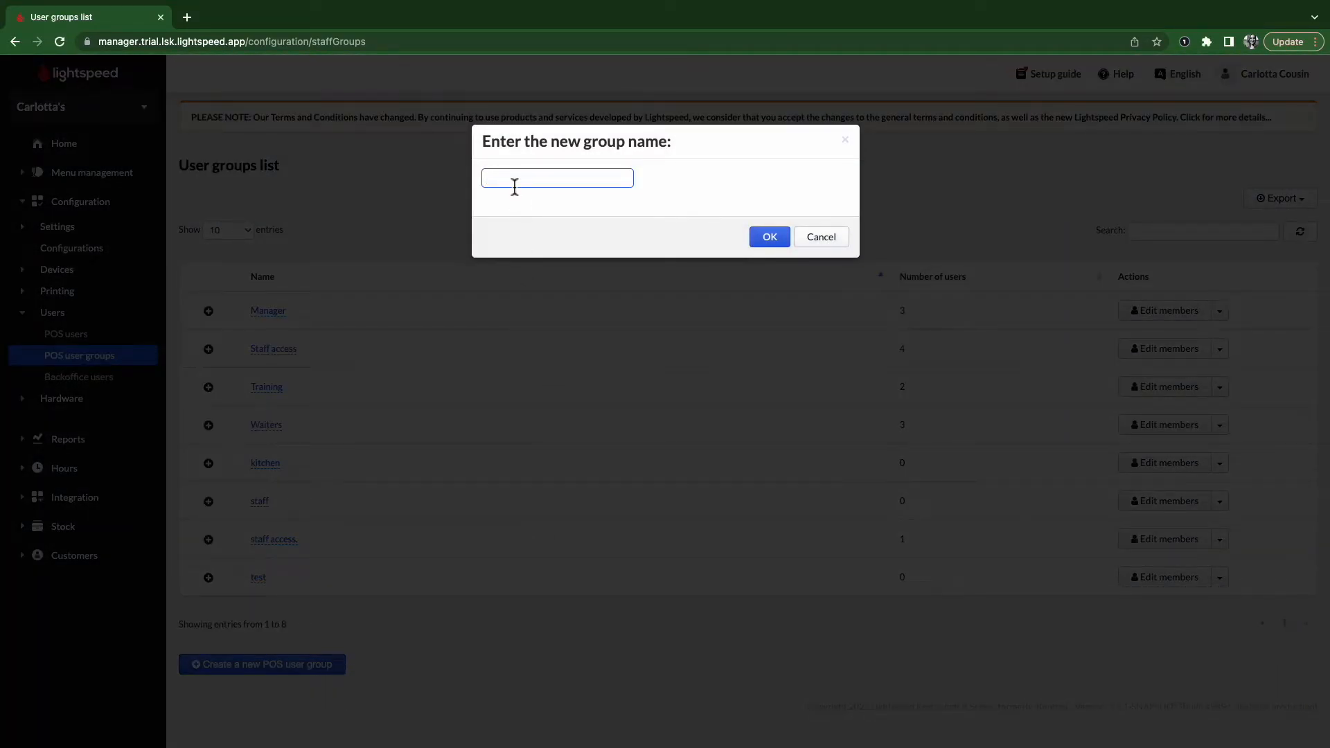
text(shift leaders)
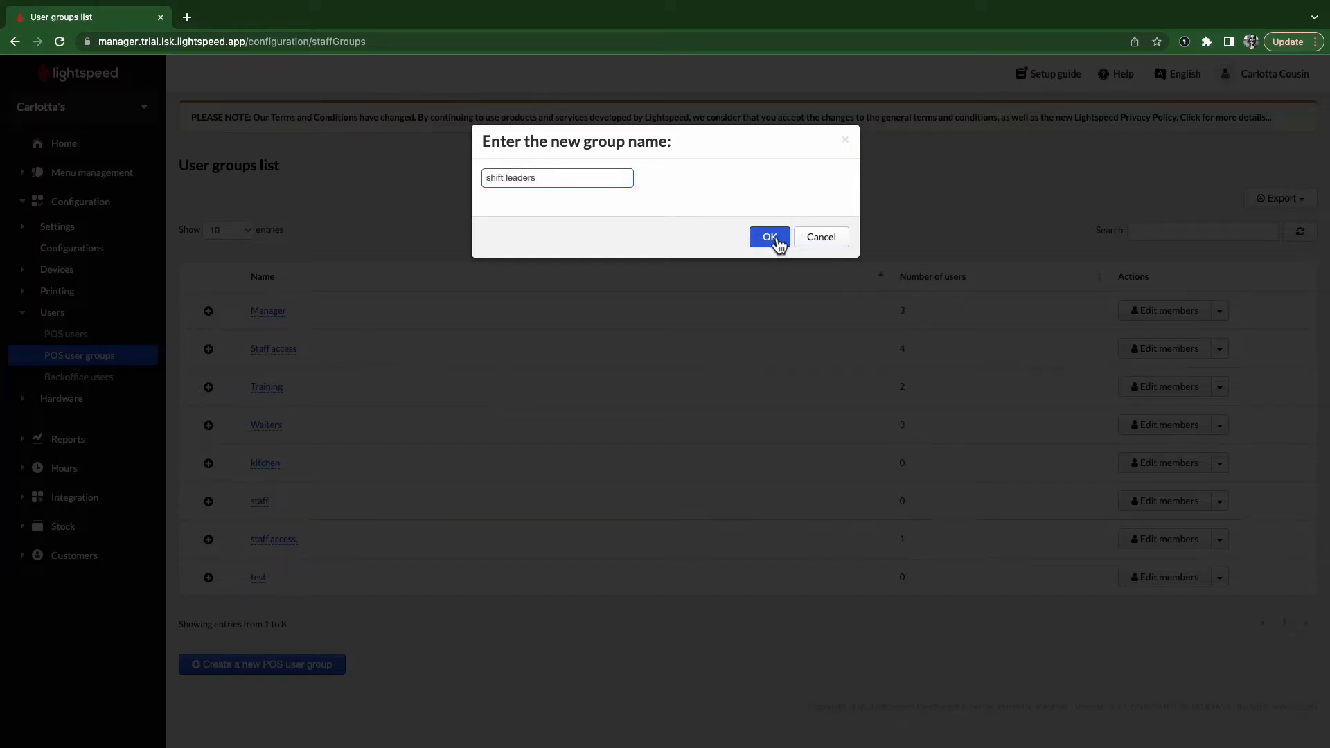
click(772, 239)
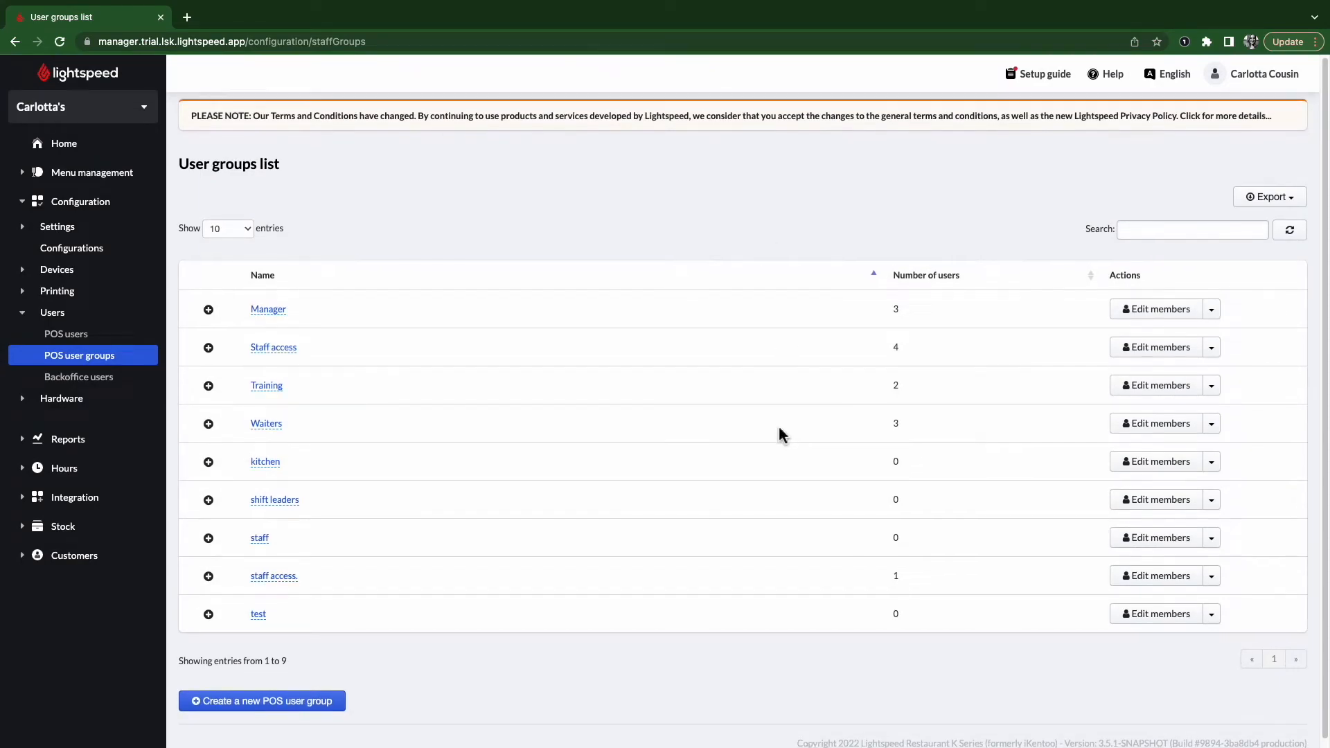
scroll(783, 426, down, 1)
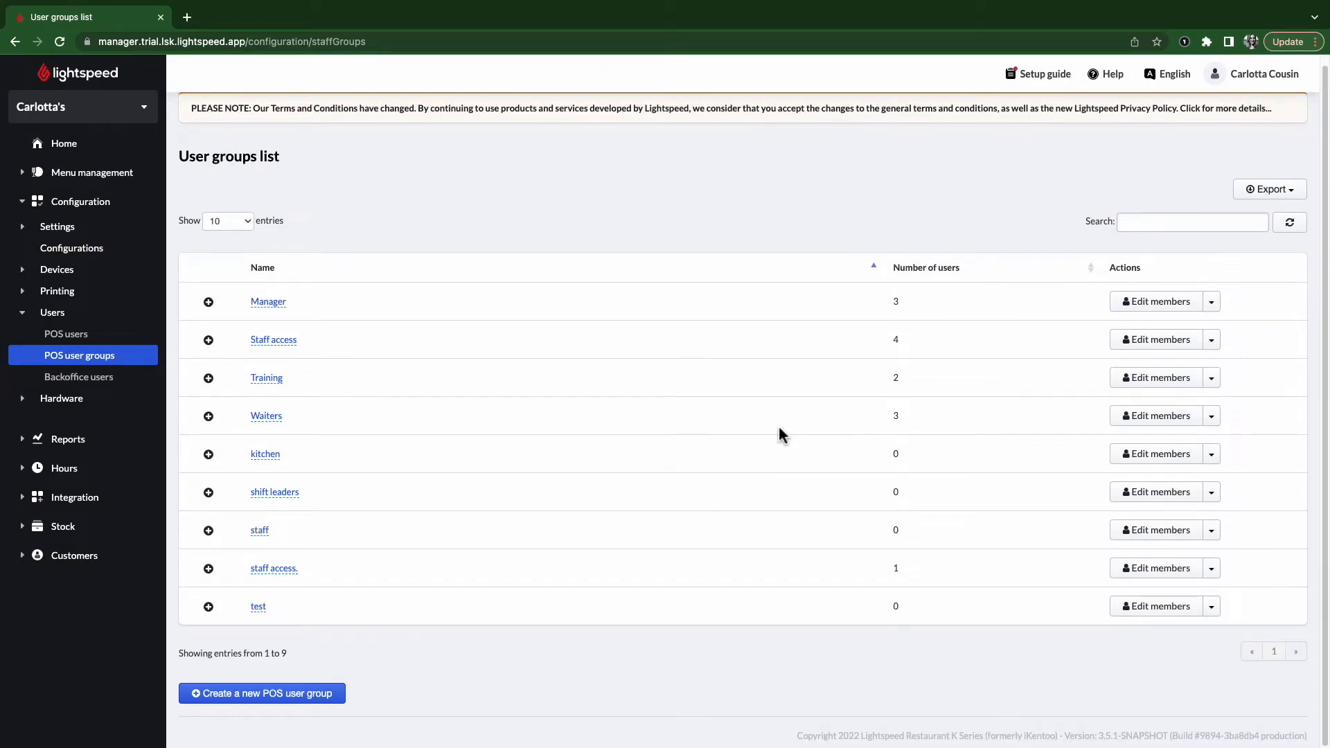
- Configure the shift leaders group so members log in to the POS and can open and close shifts
click(1211, 493)
click(1183, 530)
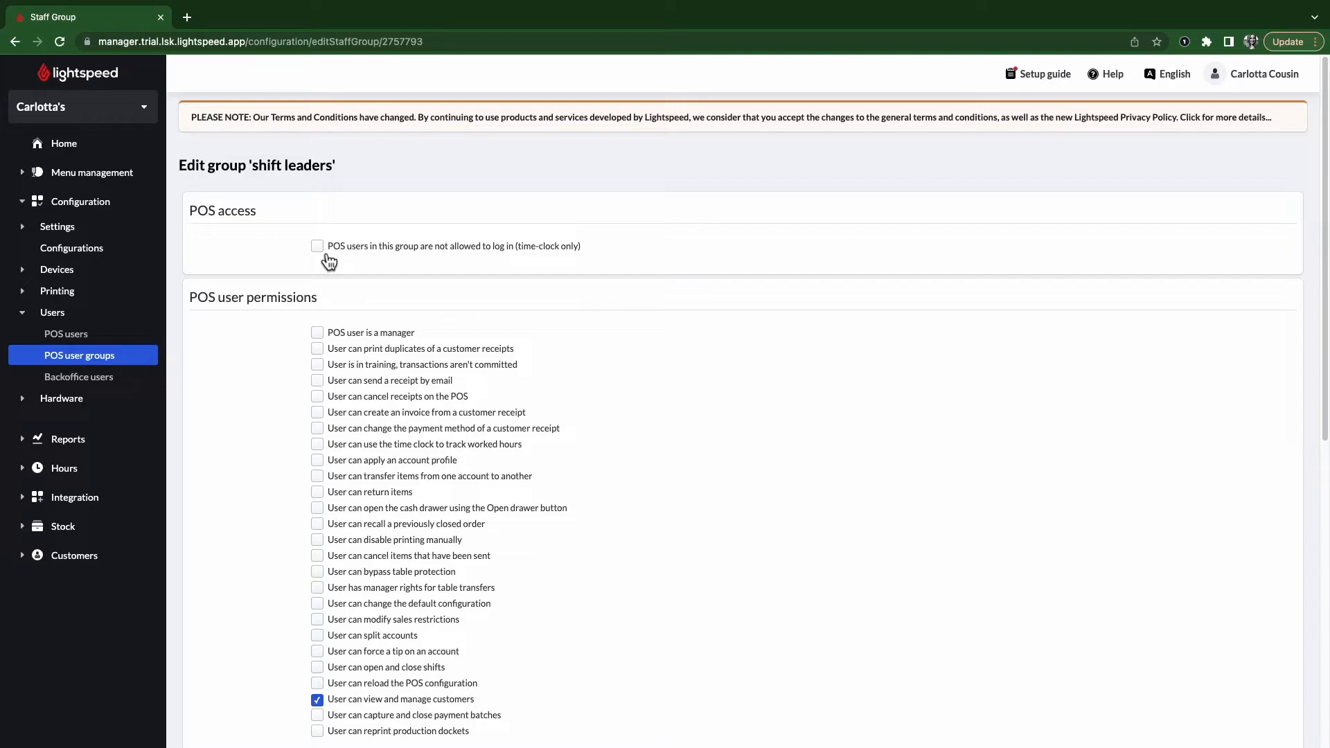
click(318, 247)
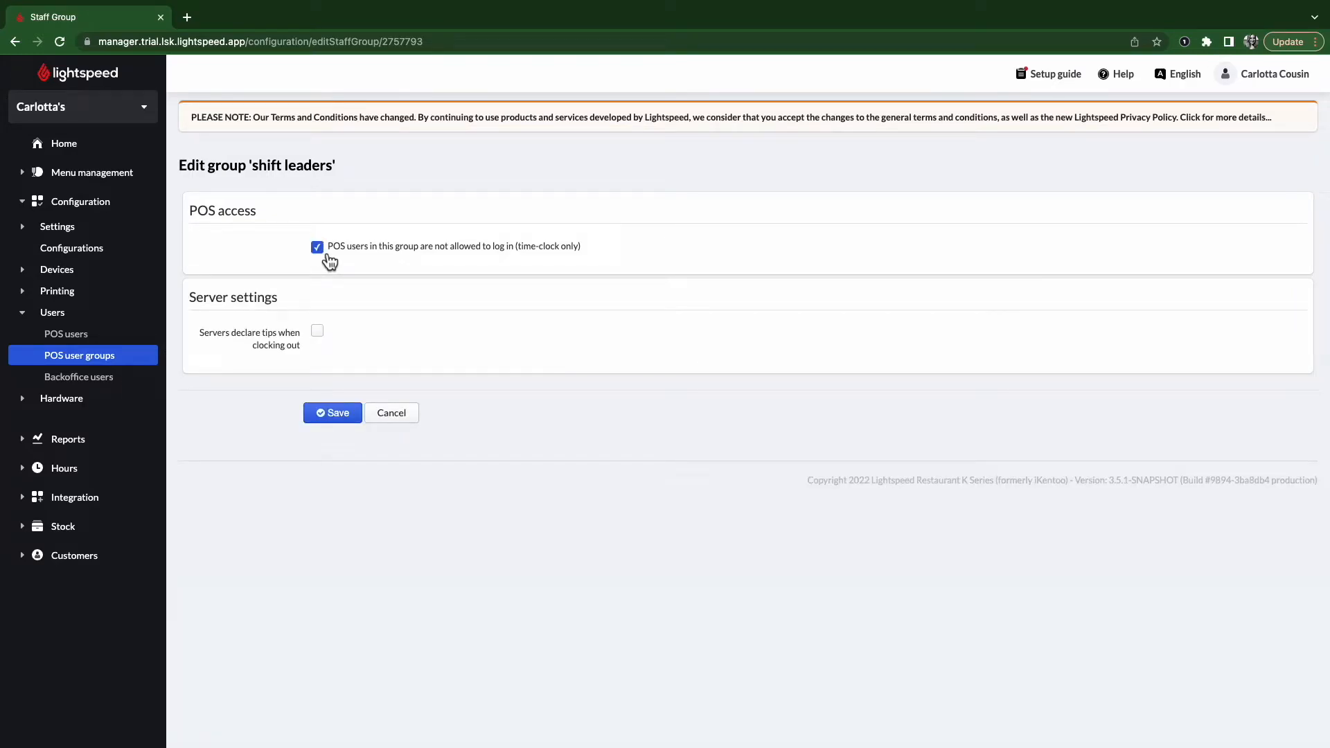
click(326, 253)
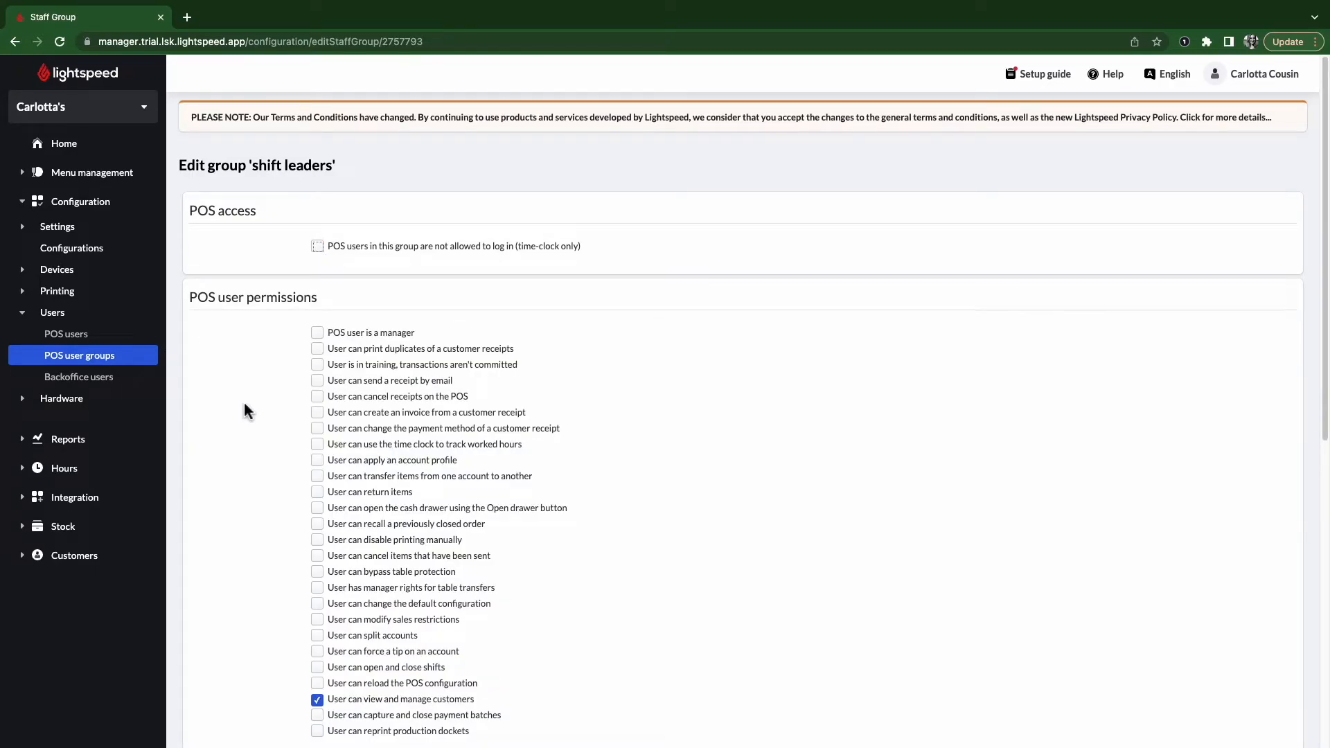
scroll(253, 414, down, 2)
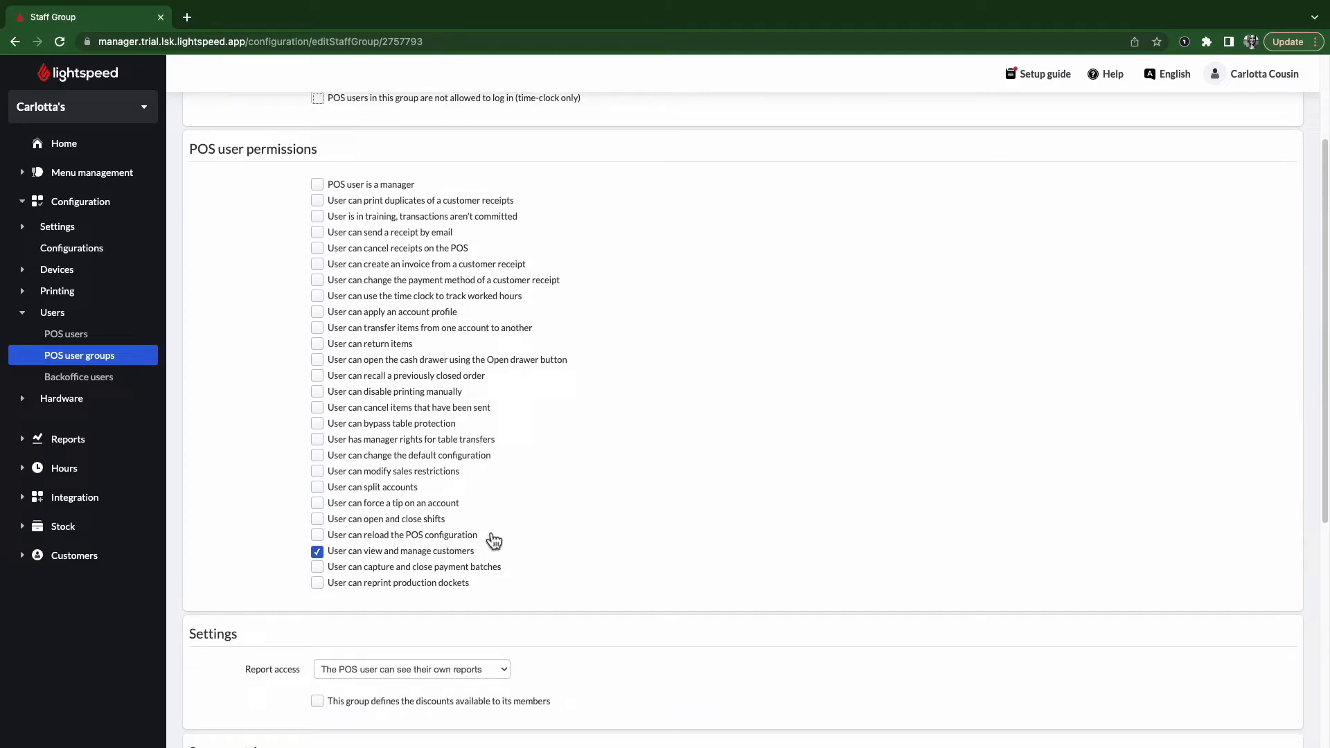
click(409, 521)
- Keep own-report access and make the group define discounts, allowing PUNCH and no svc
scroll(289, 523, down, 2)
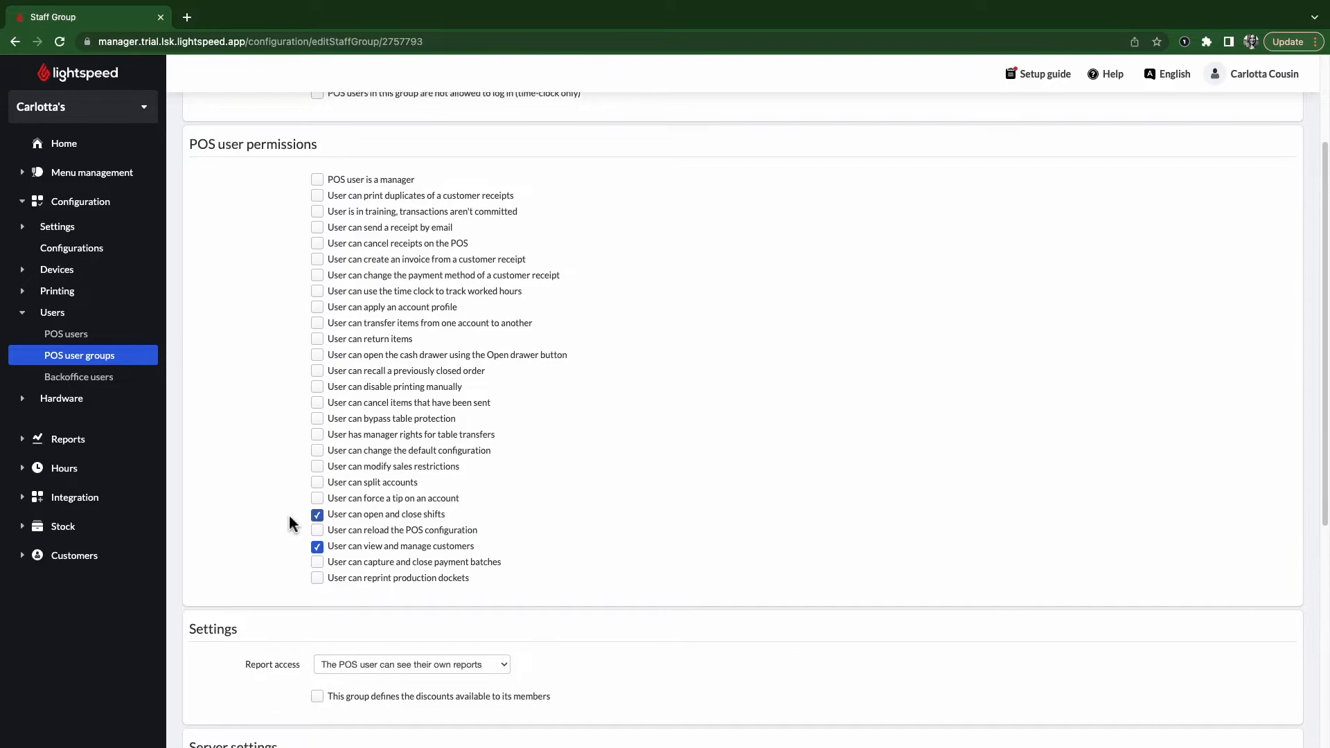
scroll(289, 523, down, 2)
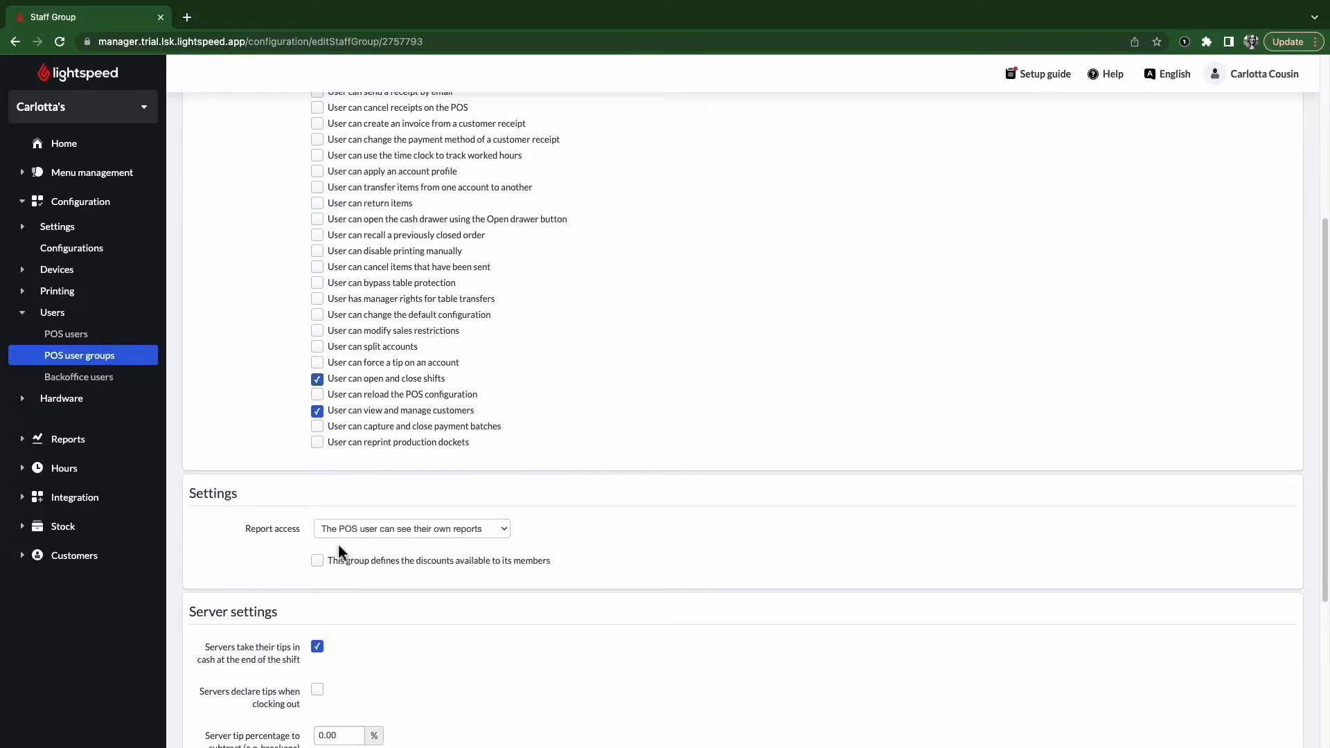
click(404, 530)
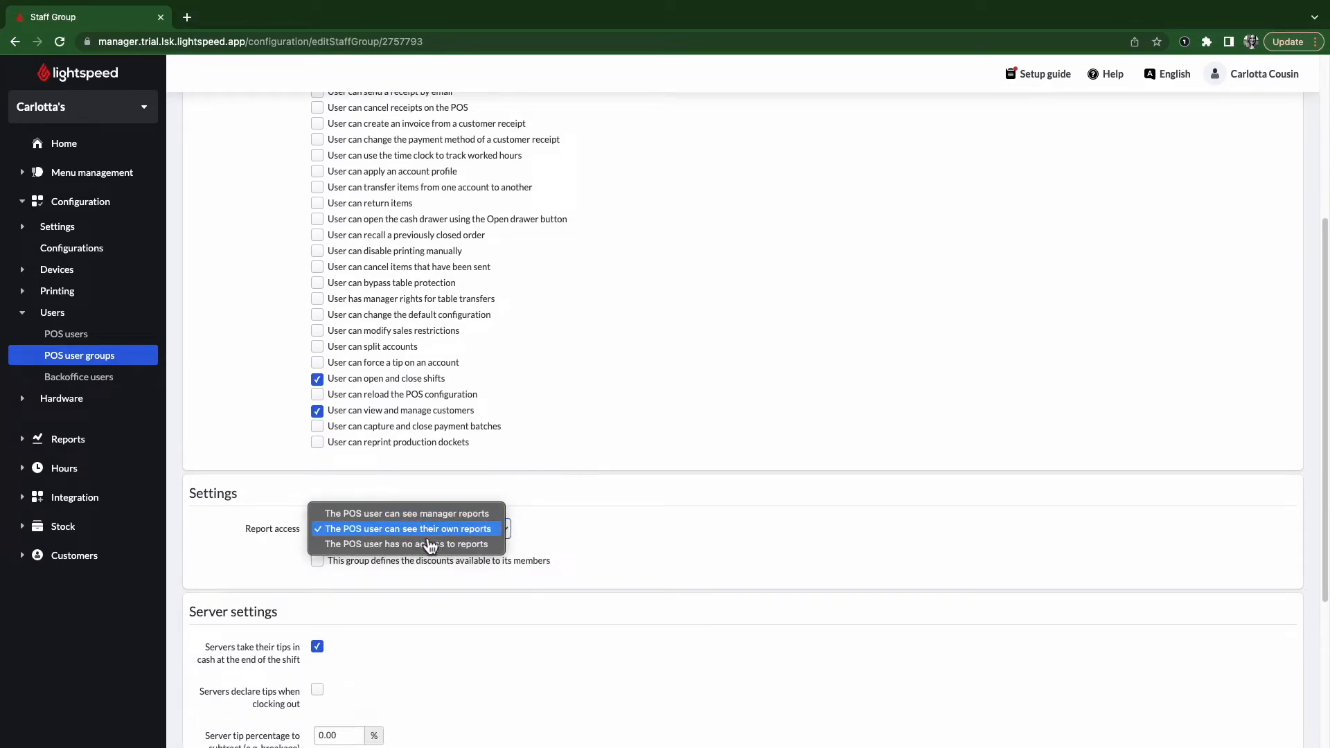
click(586, 554)
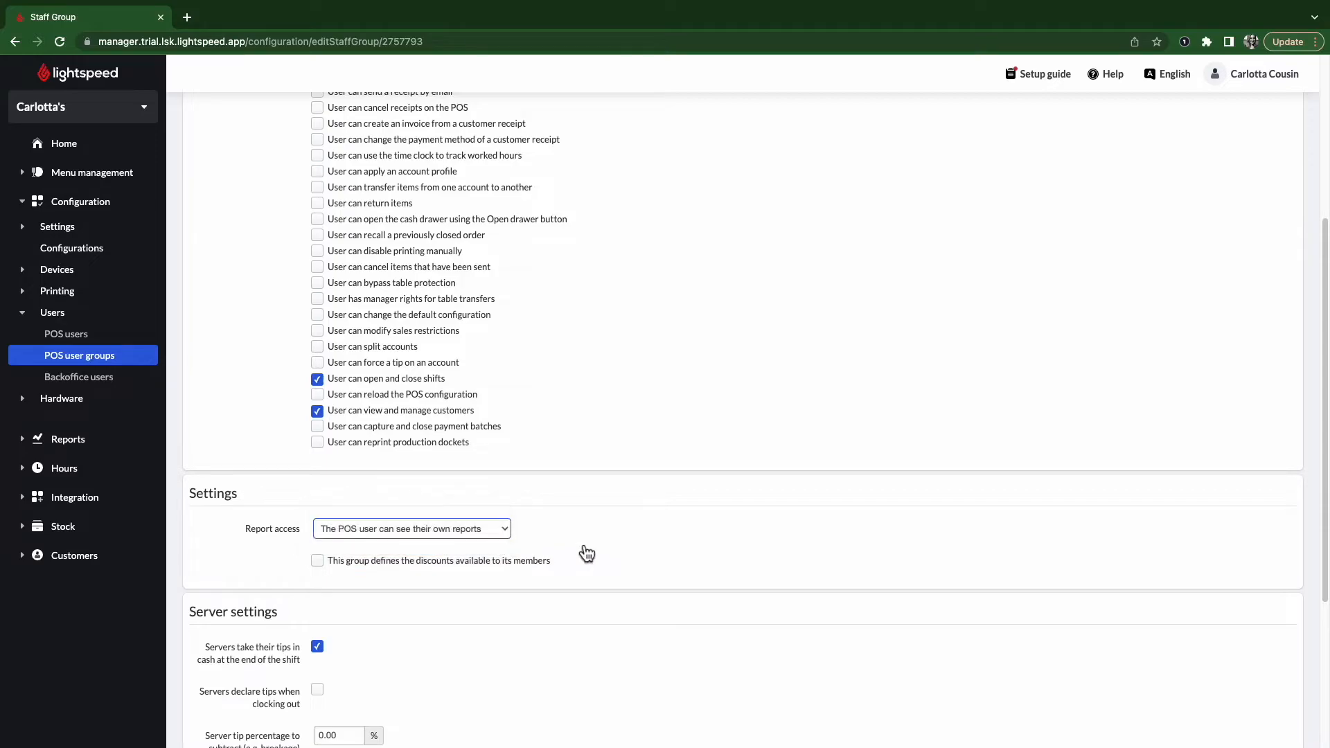
click(395, 562)
click(317, 672)
click(317, 656)
scroll(291, 662, down, 5)
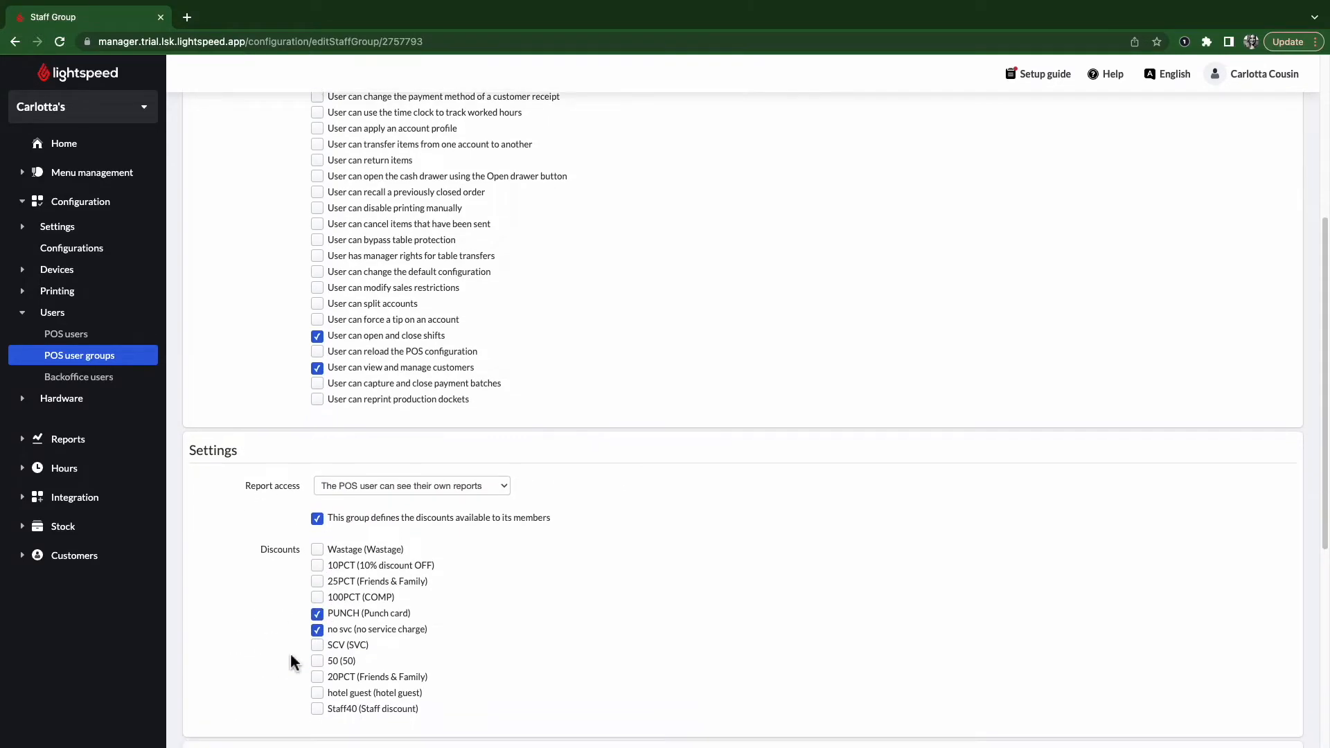
scroll(291, 661, down, 1)
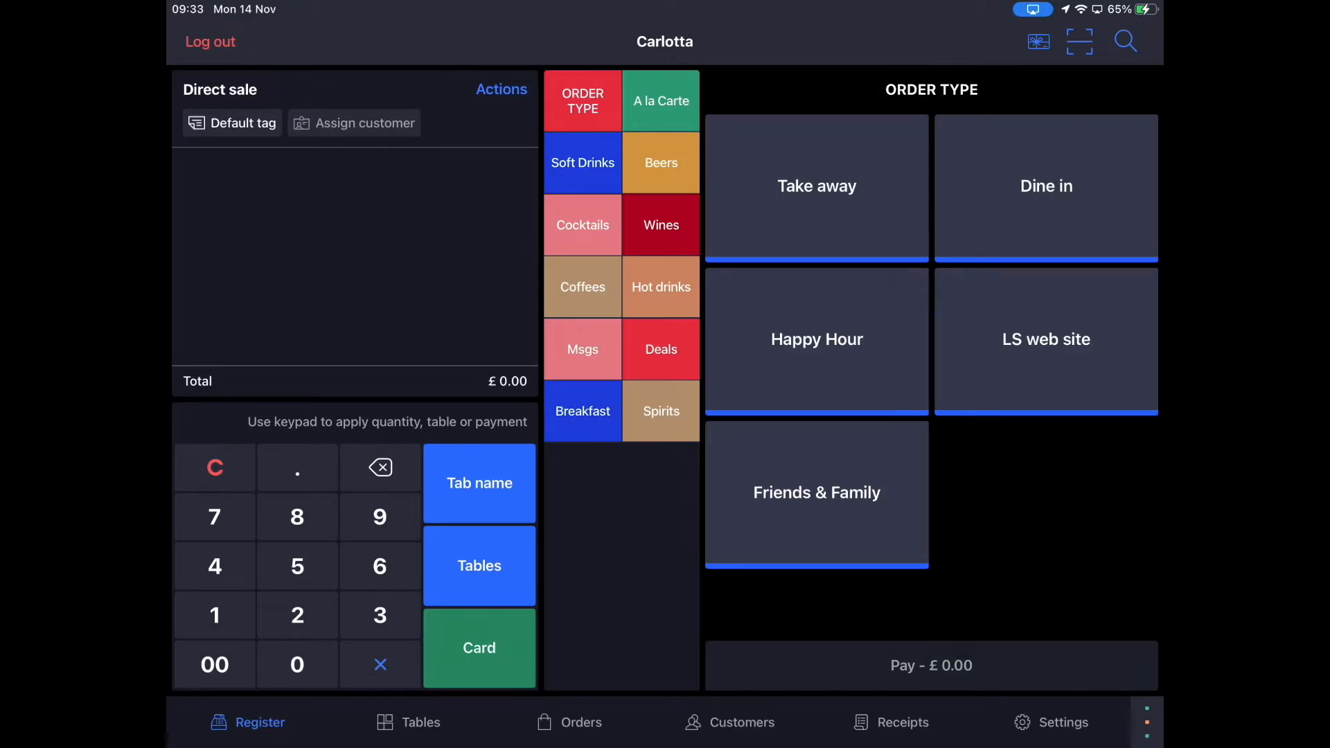
- Ring up a £10.00 pizza Margarita with cherry tomatoes, Parma ham and mushrooms, then clear the order
click(661, 102)
click(817, 493)
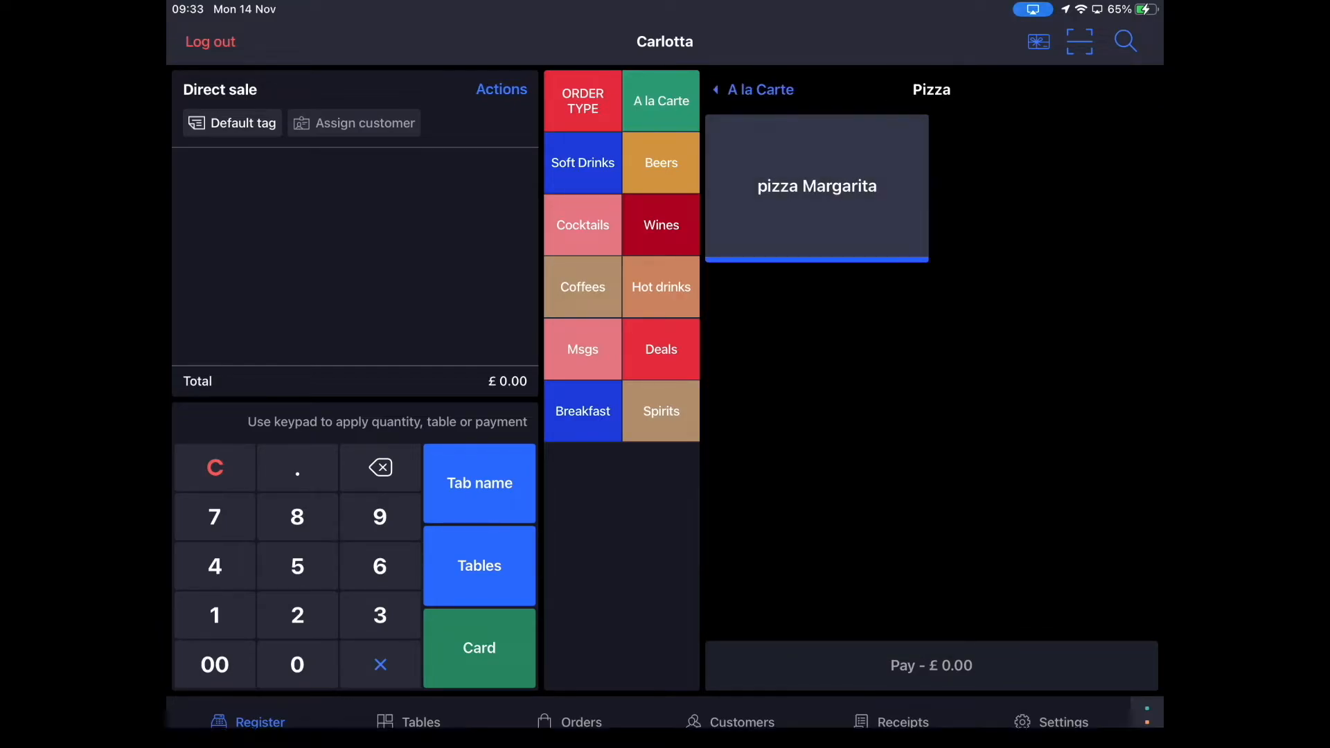
click(817, 186)
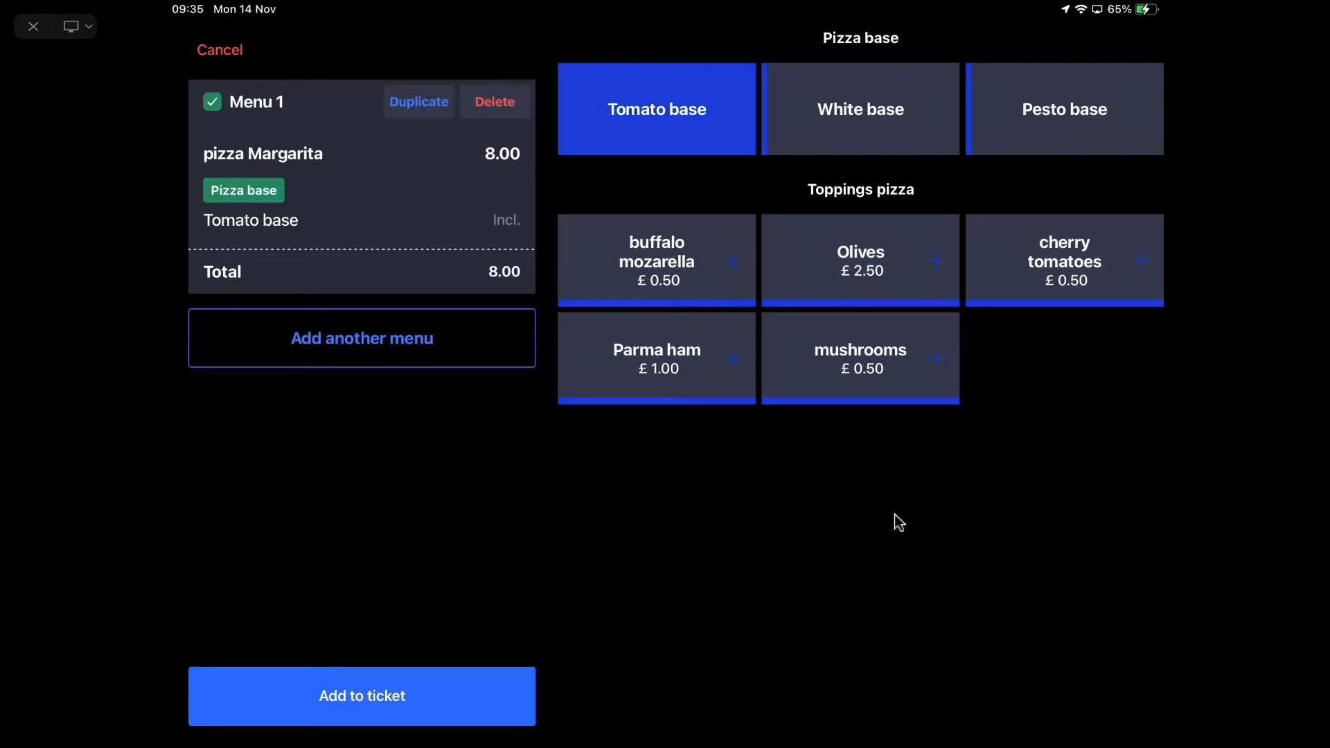
click(1065, 261)
click(657, 359)
click(860, 359)
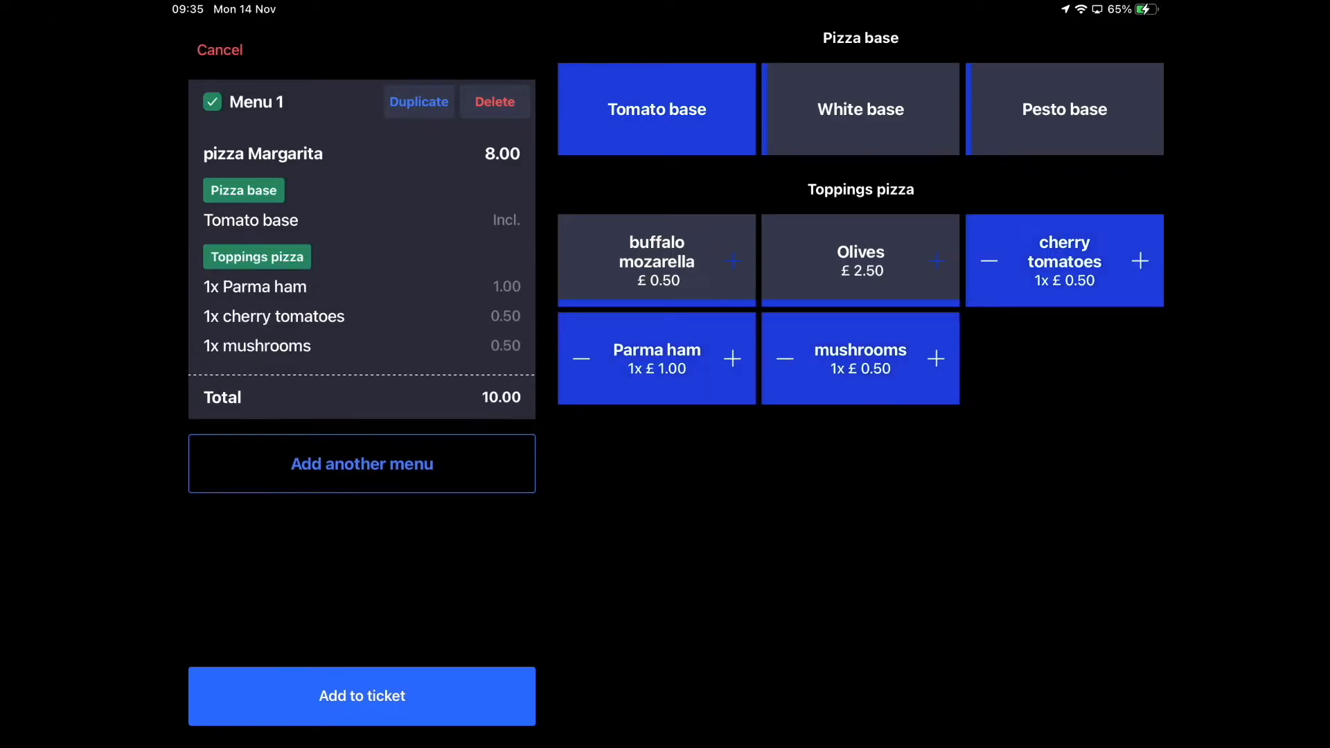
click(362, 696)
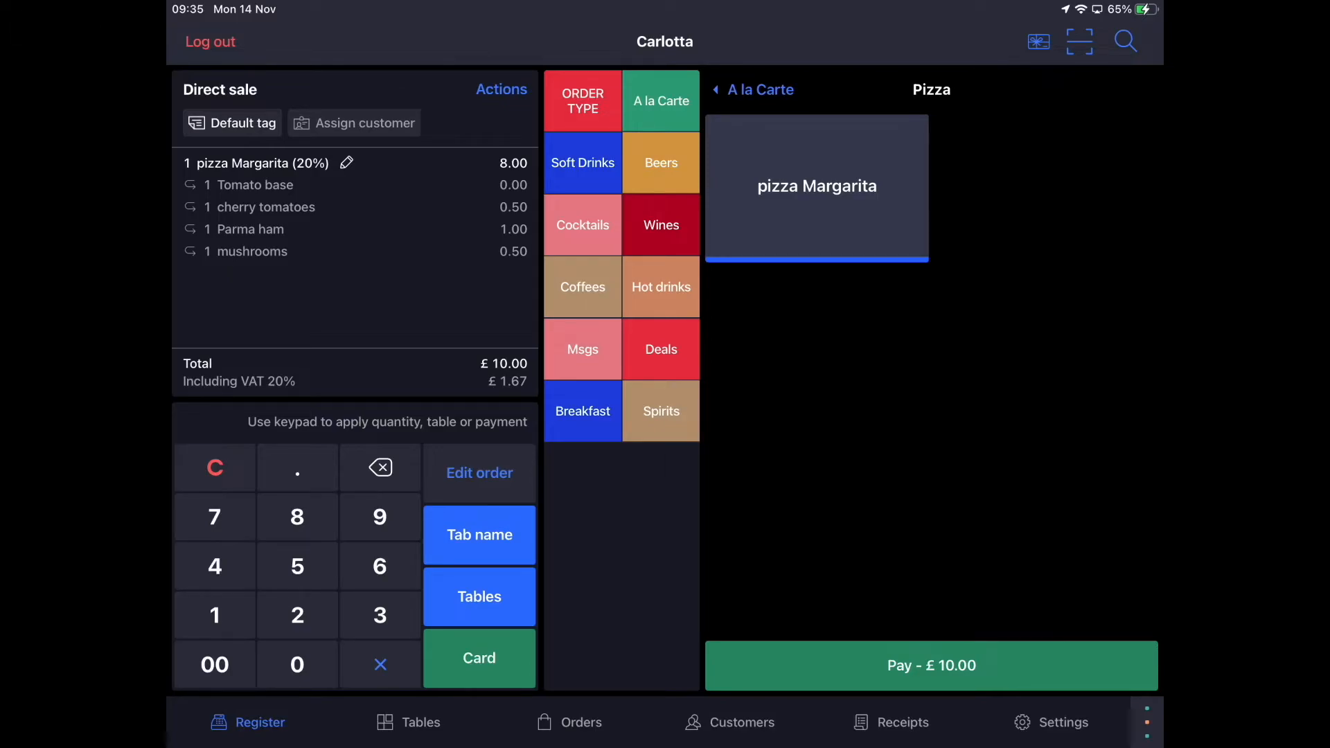
click(215, 468)
click(742, 430)
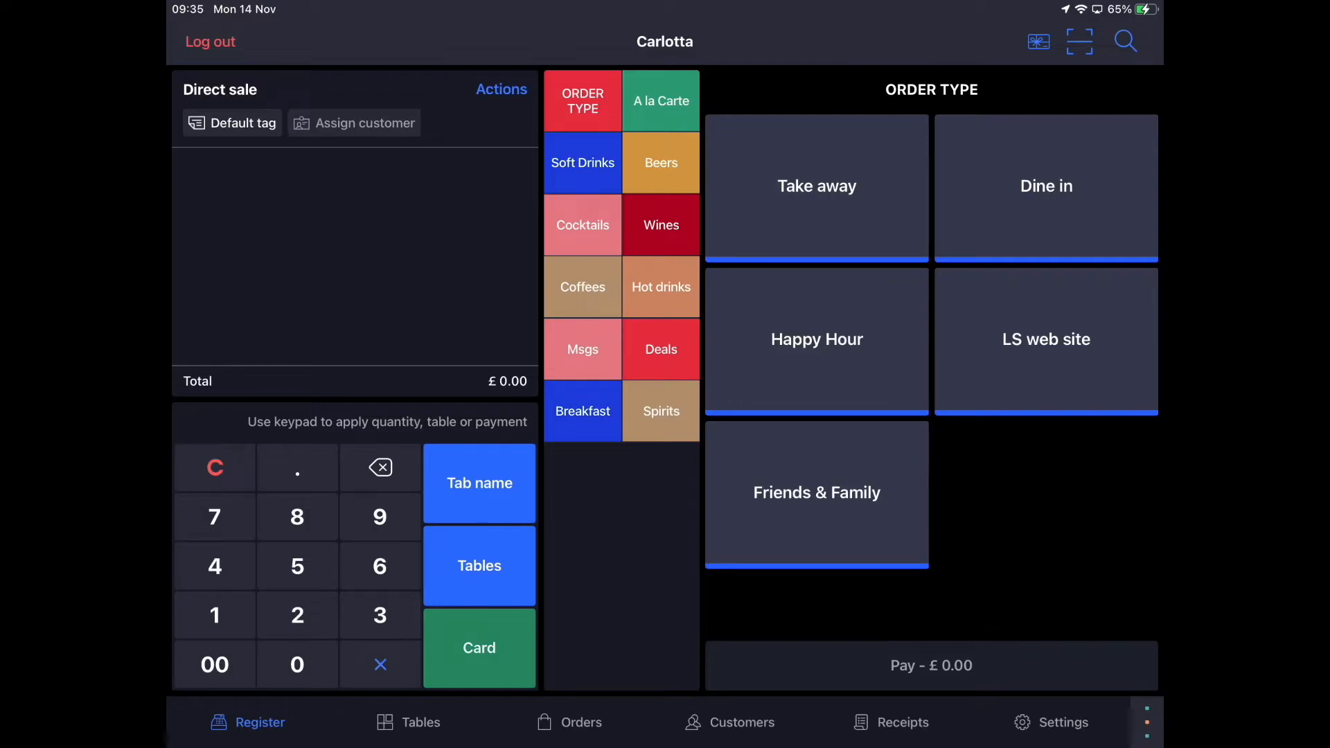
- Ring up a £7.30 Tanqueray single with Elderflower Tonic, clear it, and show the Deals products
click(661, 411)
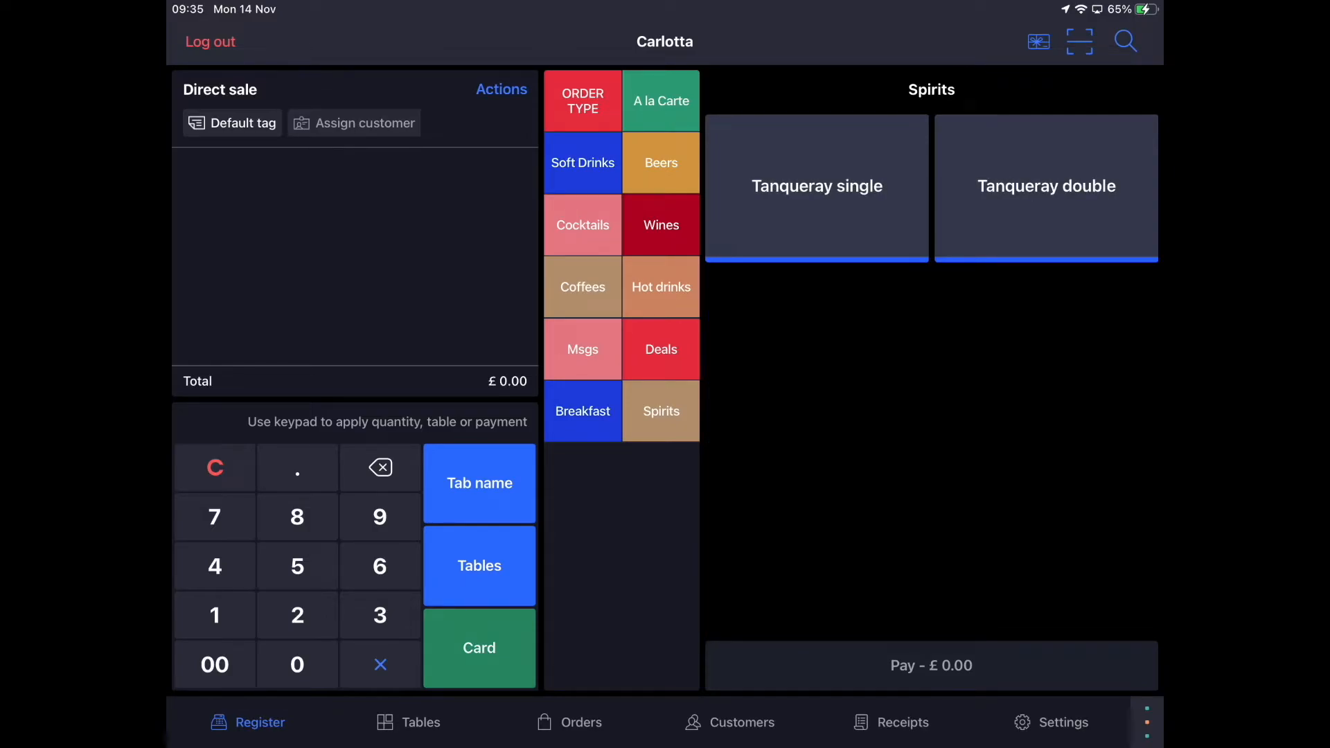
click(817, 186)
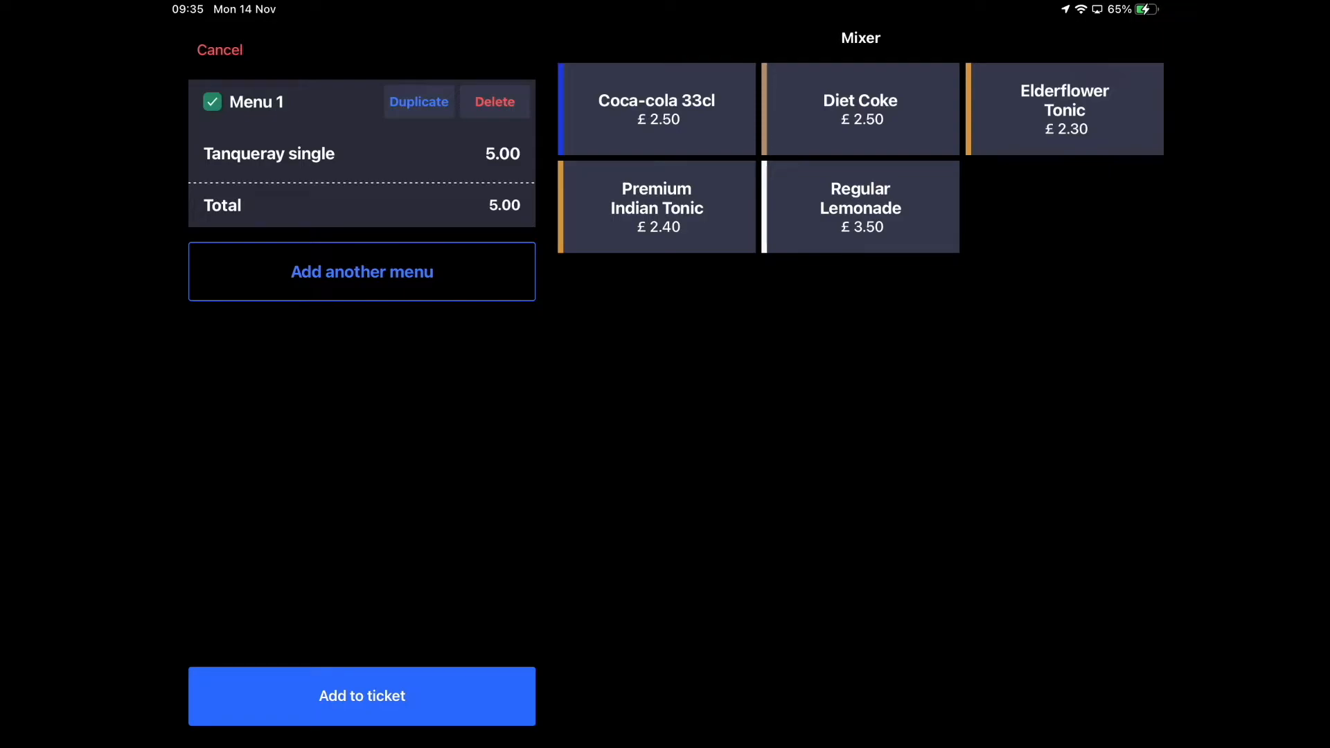
click(1064, 110)
click(361, 696)
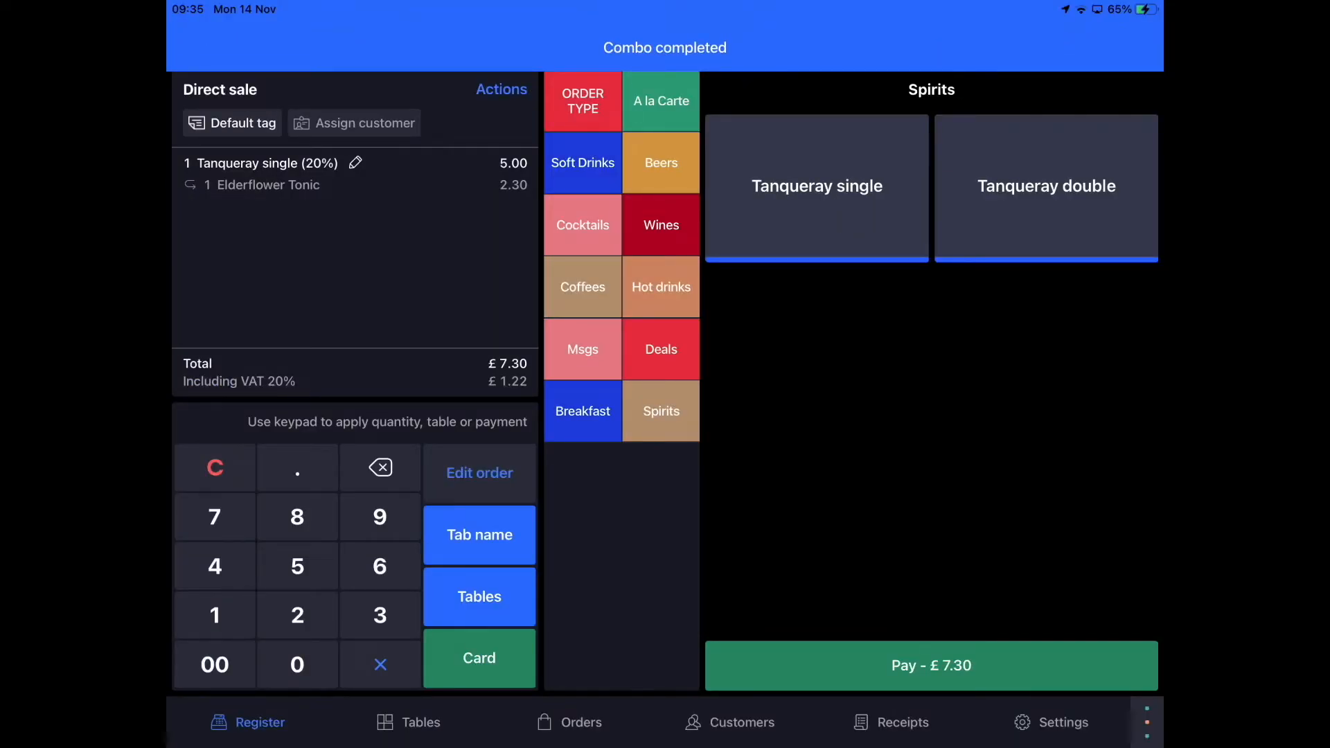
click(215, 467)
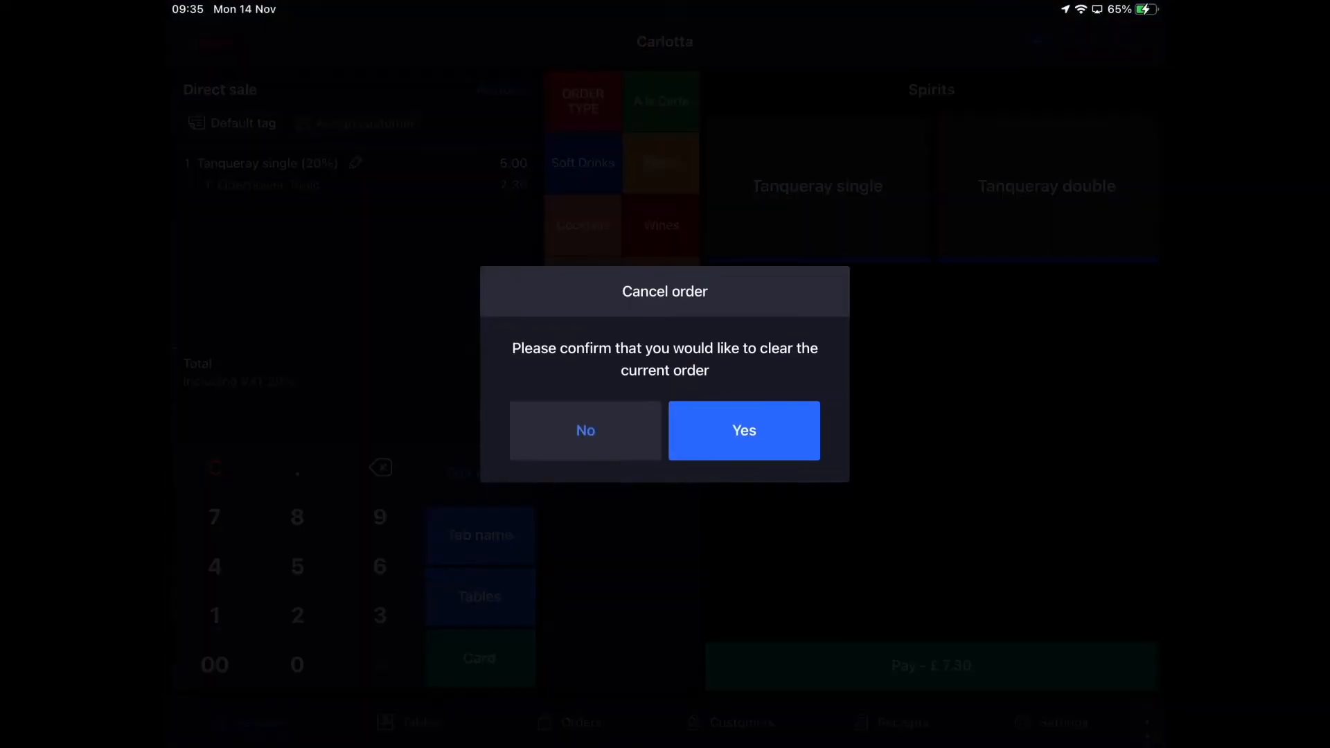
click(743, 431)
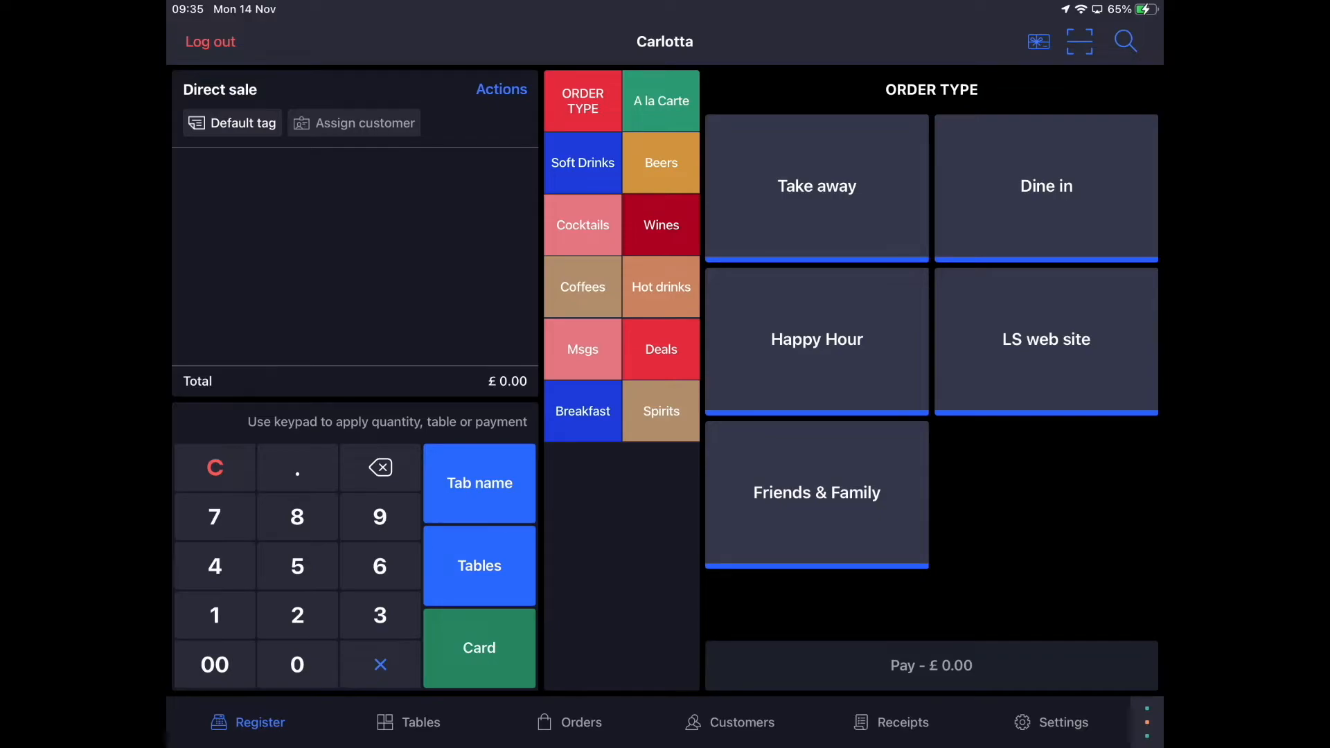
click(661, 349)
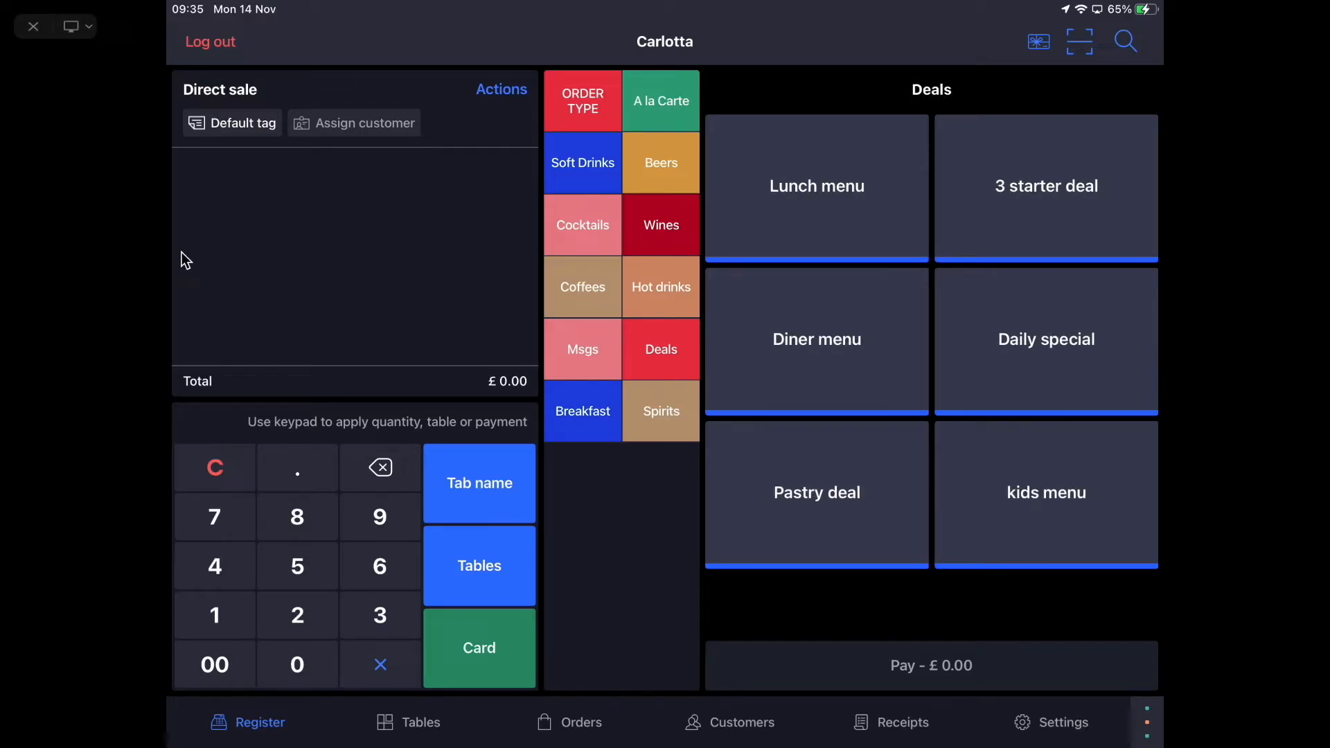
- Put a Diner menu with Crostini with Pate, Cotoletta alla Milanese and Apple Crumble on the ticket
click(816, 338)
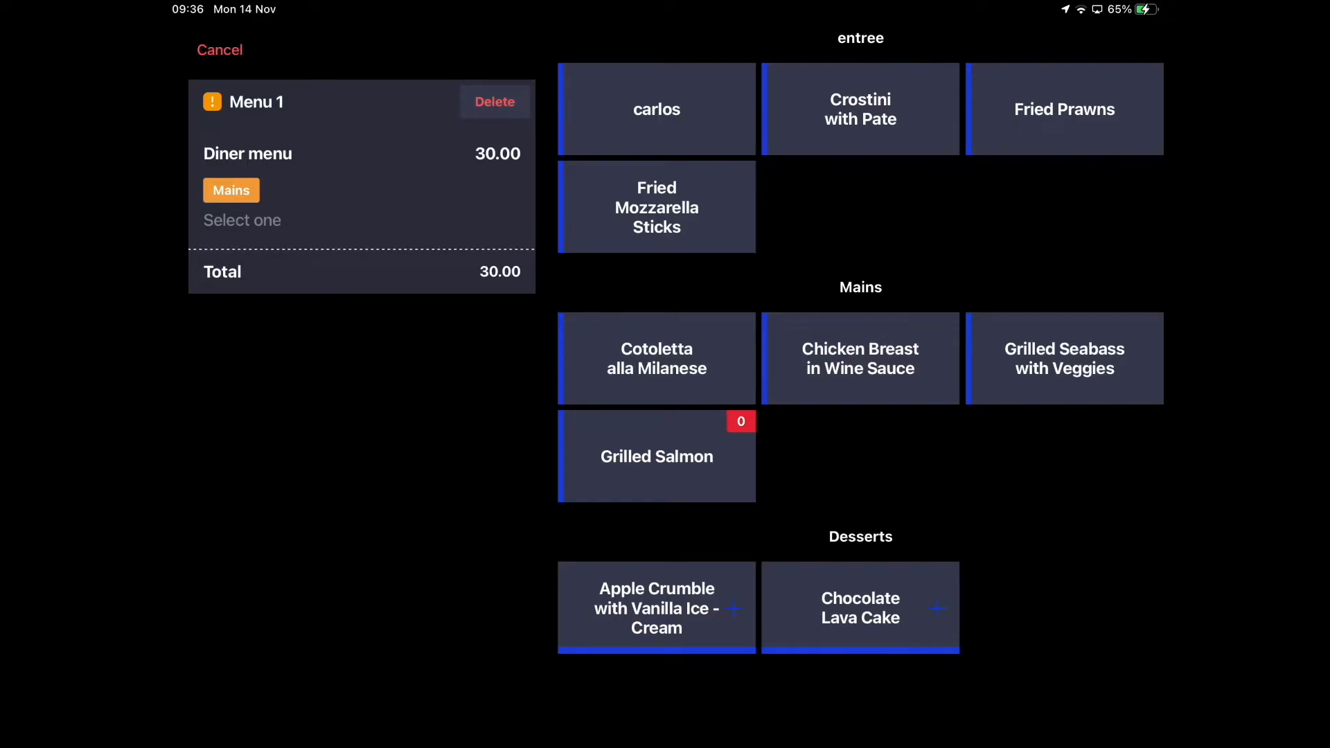
click(860, 109)
click(656, 358)
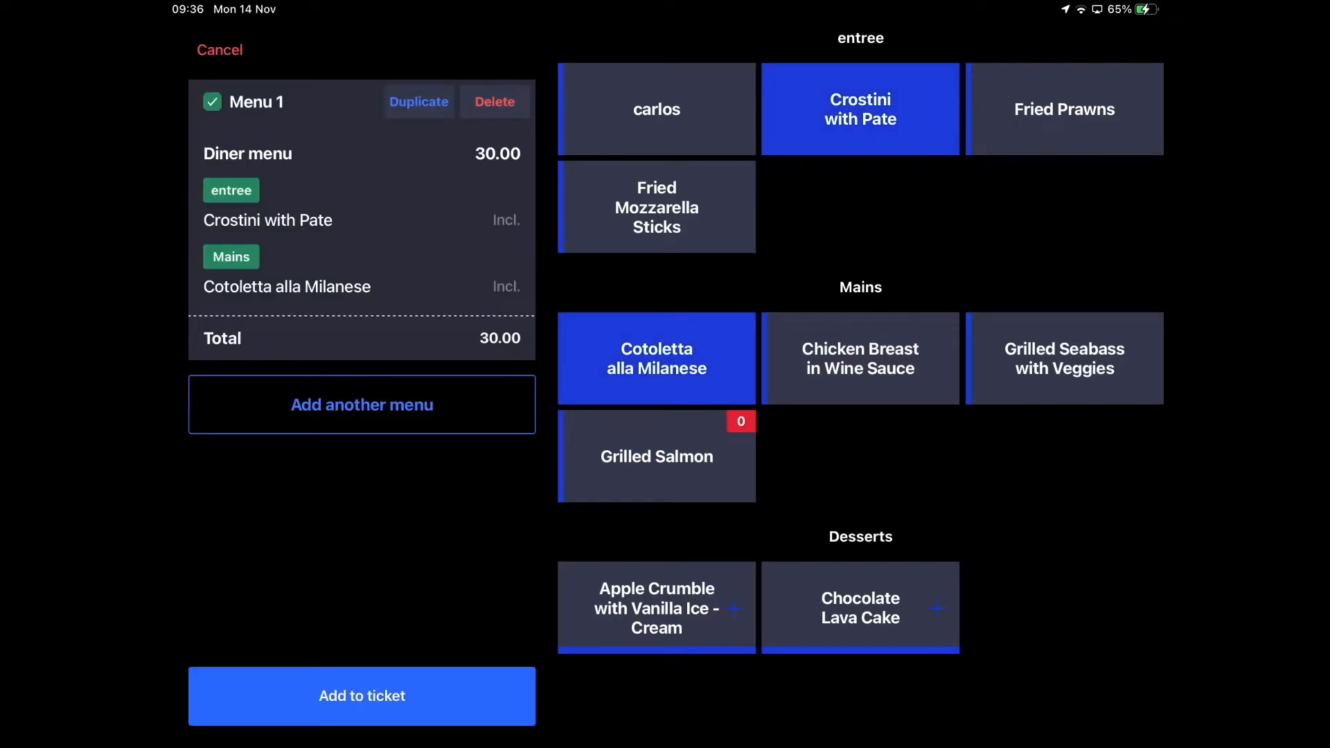
click(657, 608)
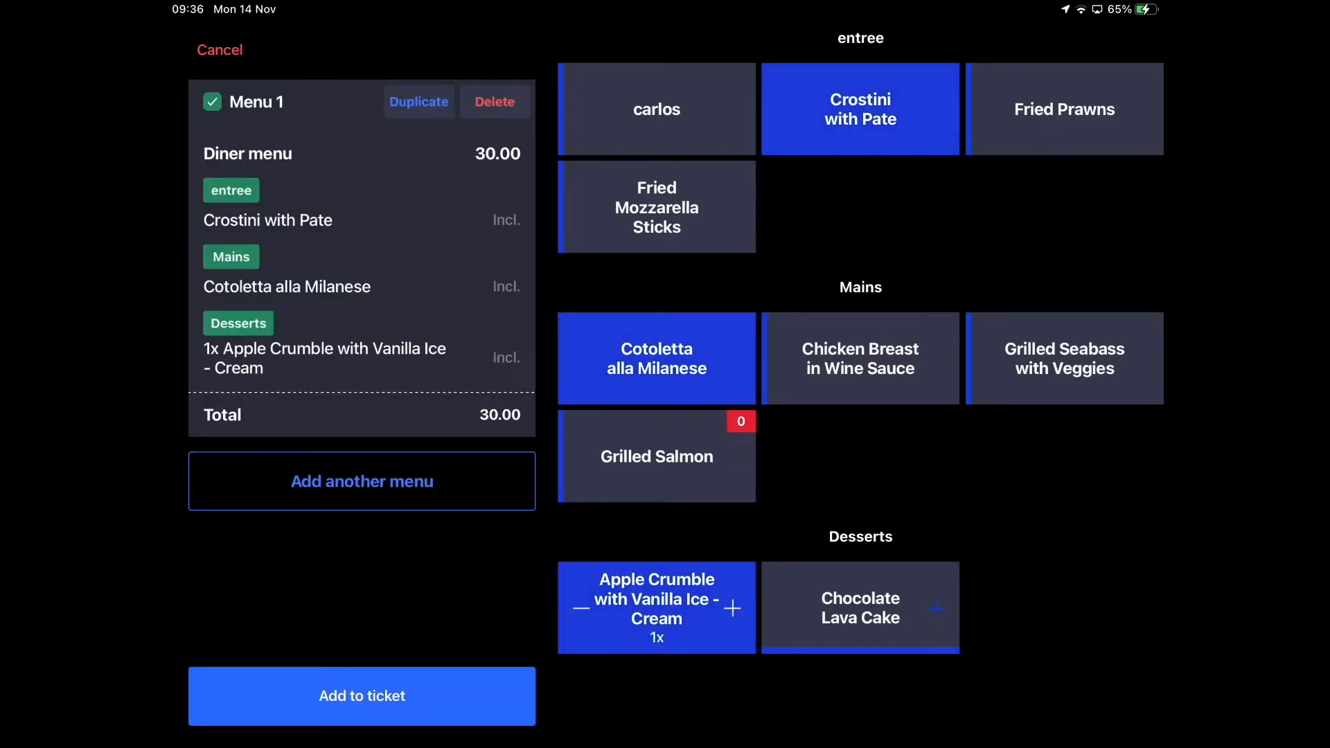
click(361, 695)
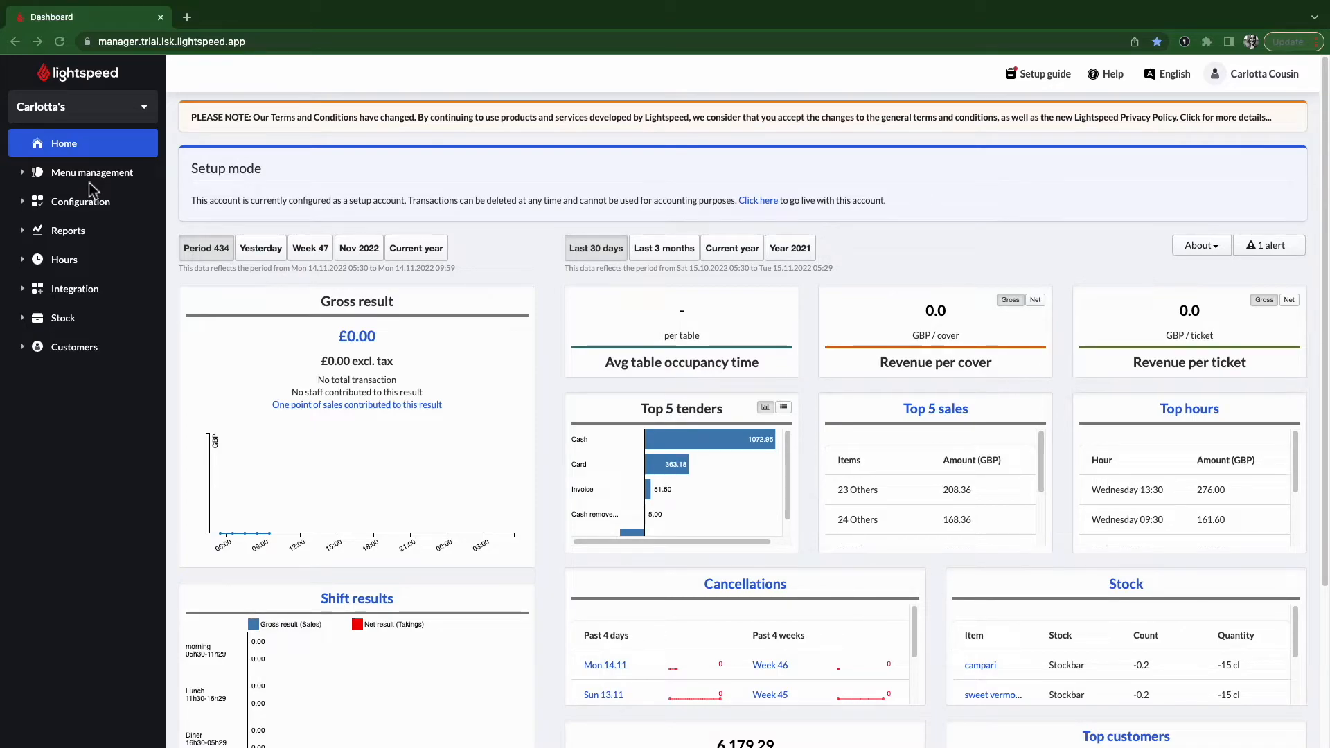
- Go to Menu management > Items and start creating a new combo
click(85, 178)
click(53, 219)
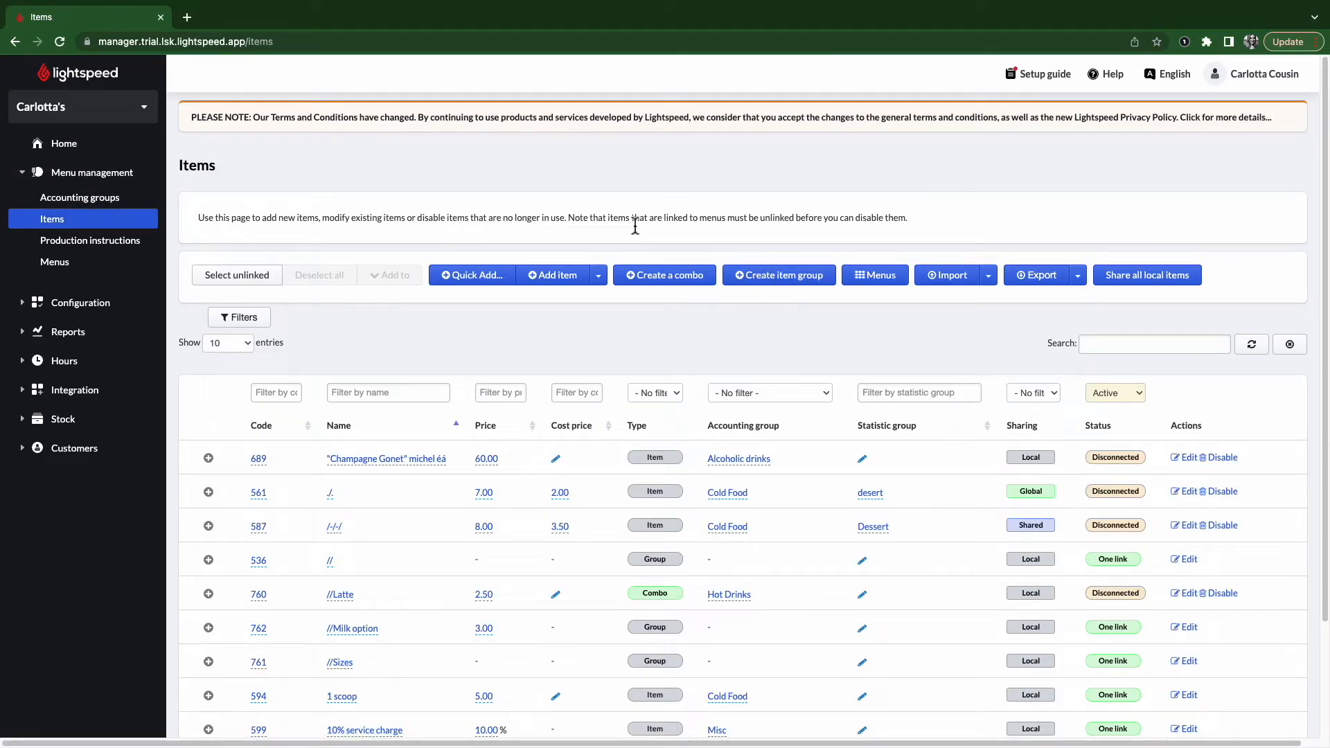
click(680, 289)
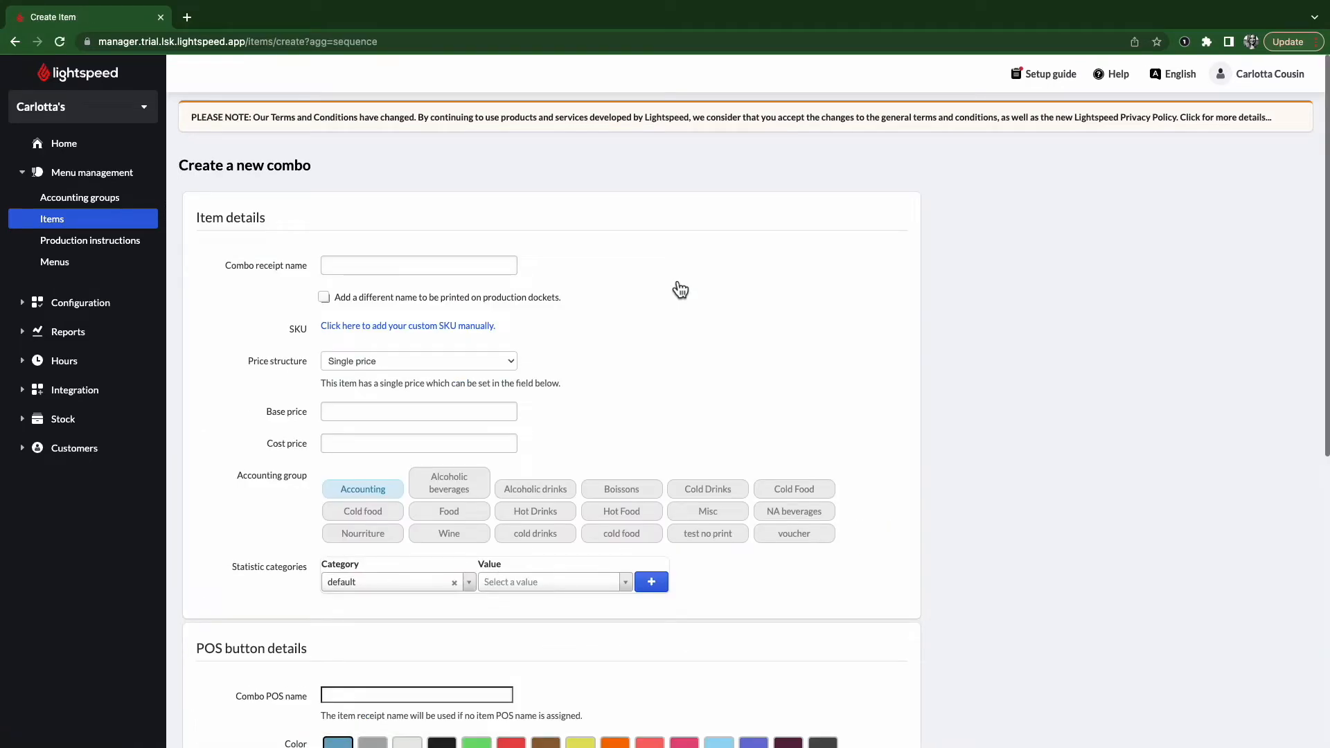
scroll(676, 295, down, 7)
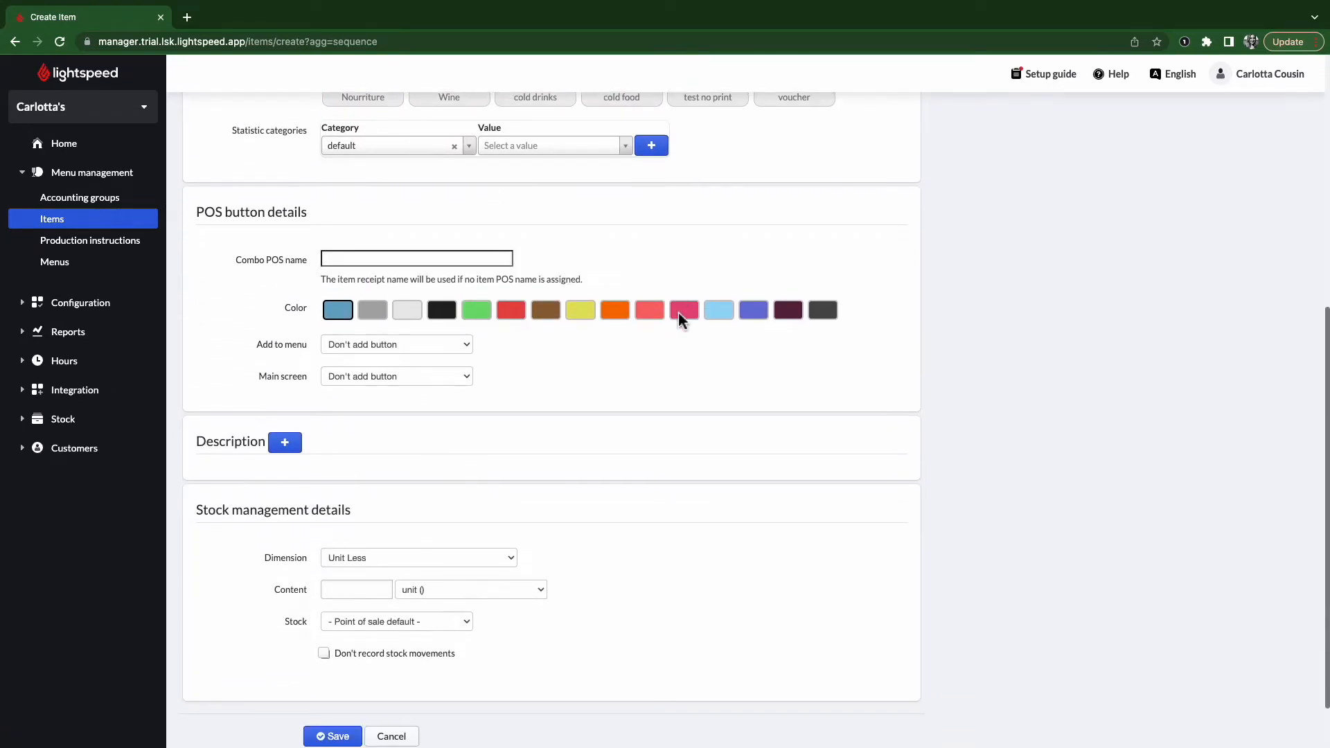
scroll(679, 320, up, 7)
- Enter Latte as the combo receipt name, reveal the SKU field, and keep Single price
click(374, 262)
text(Latte)
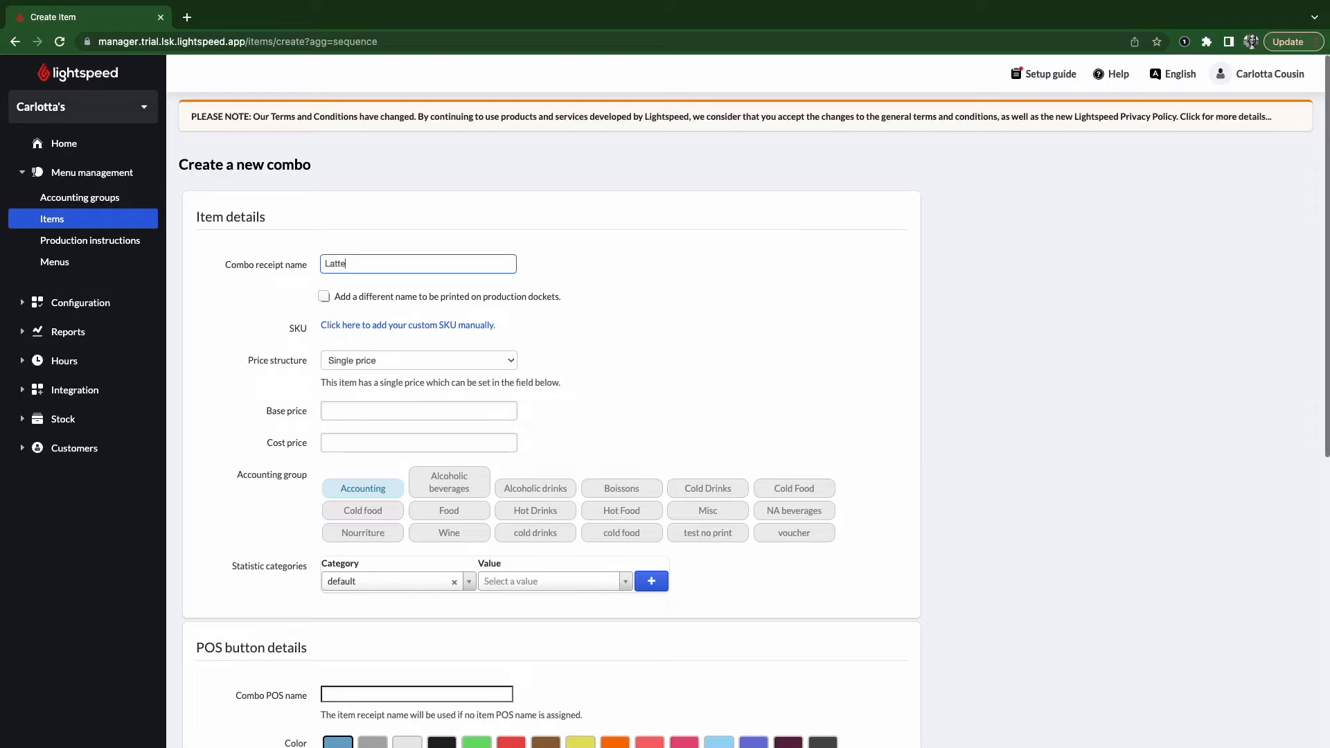
click(382, 306)
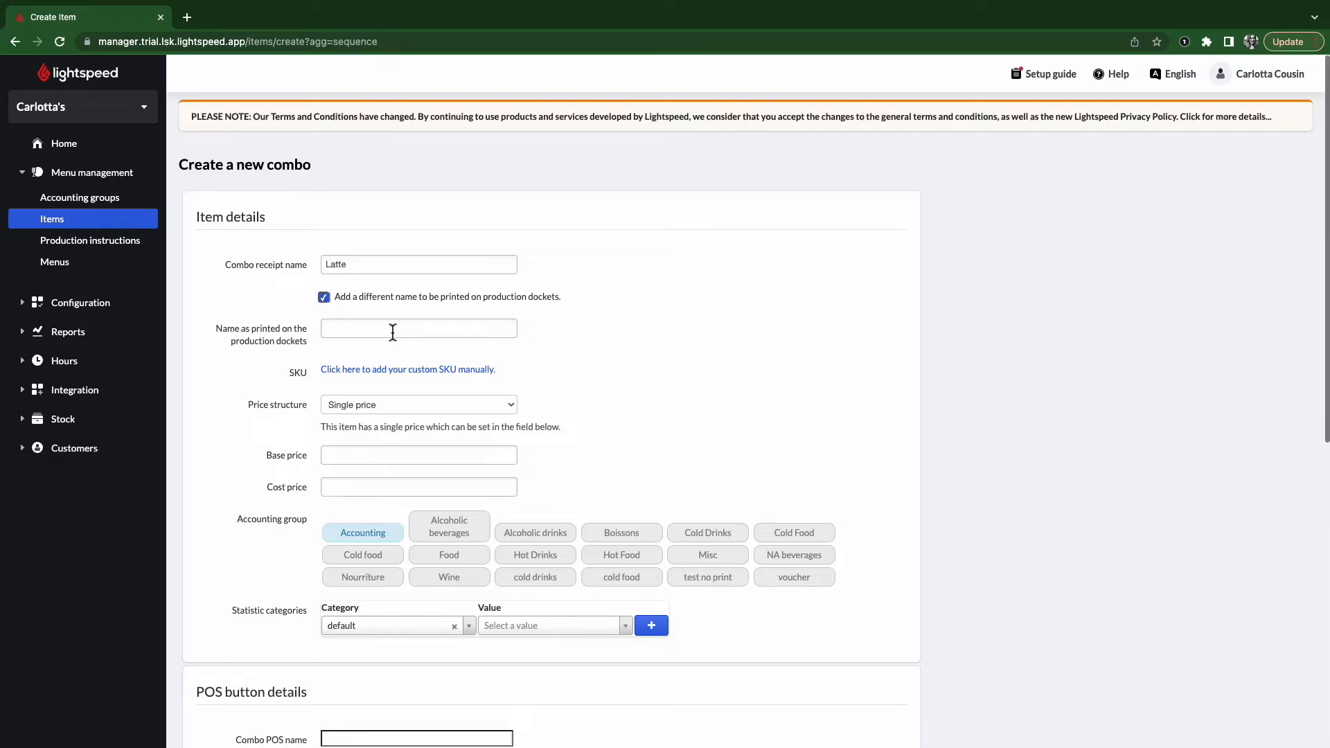
click(335, 306)
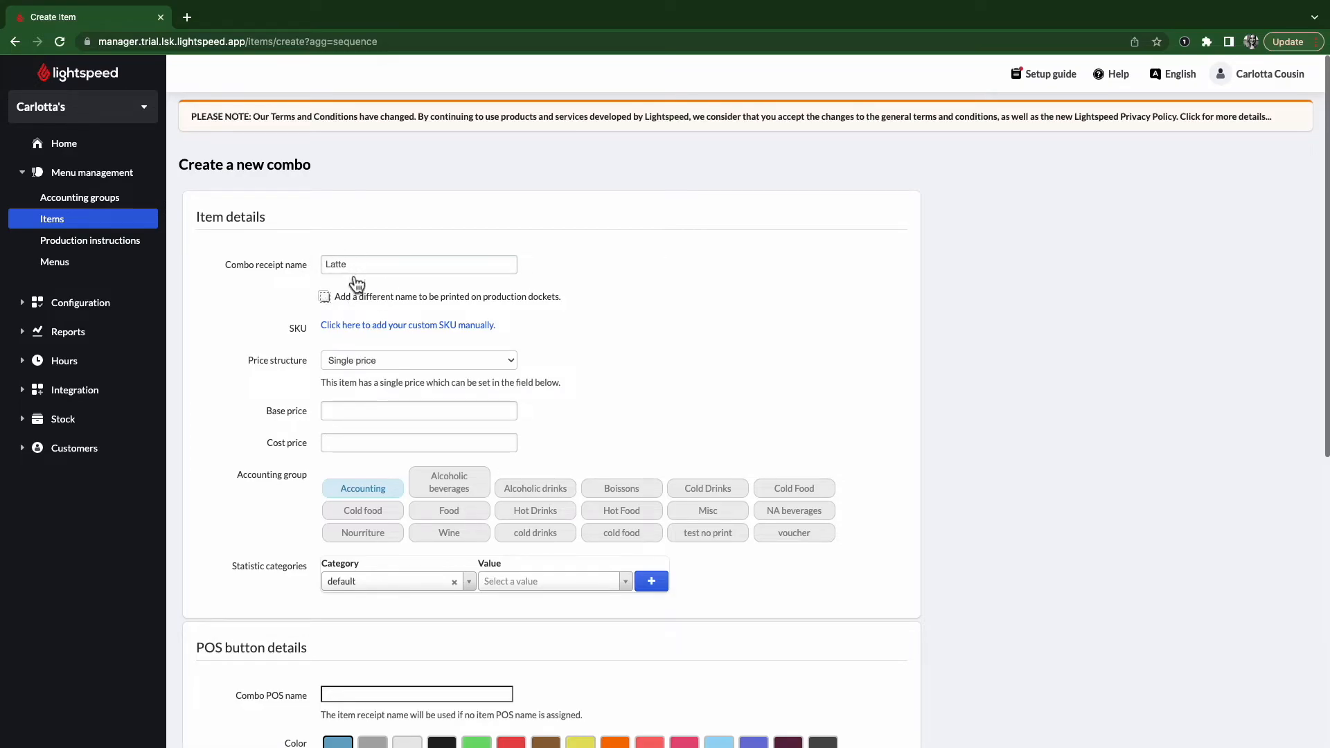
click(367, 325)
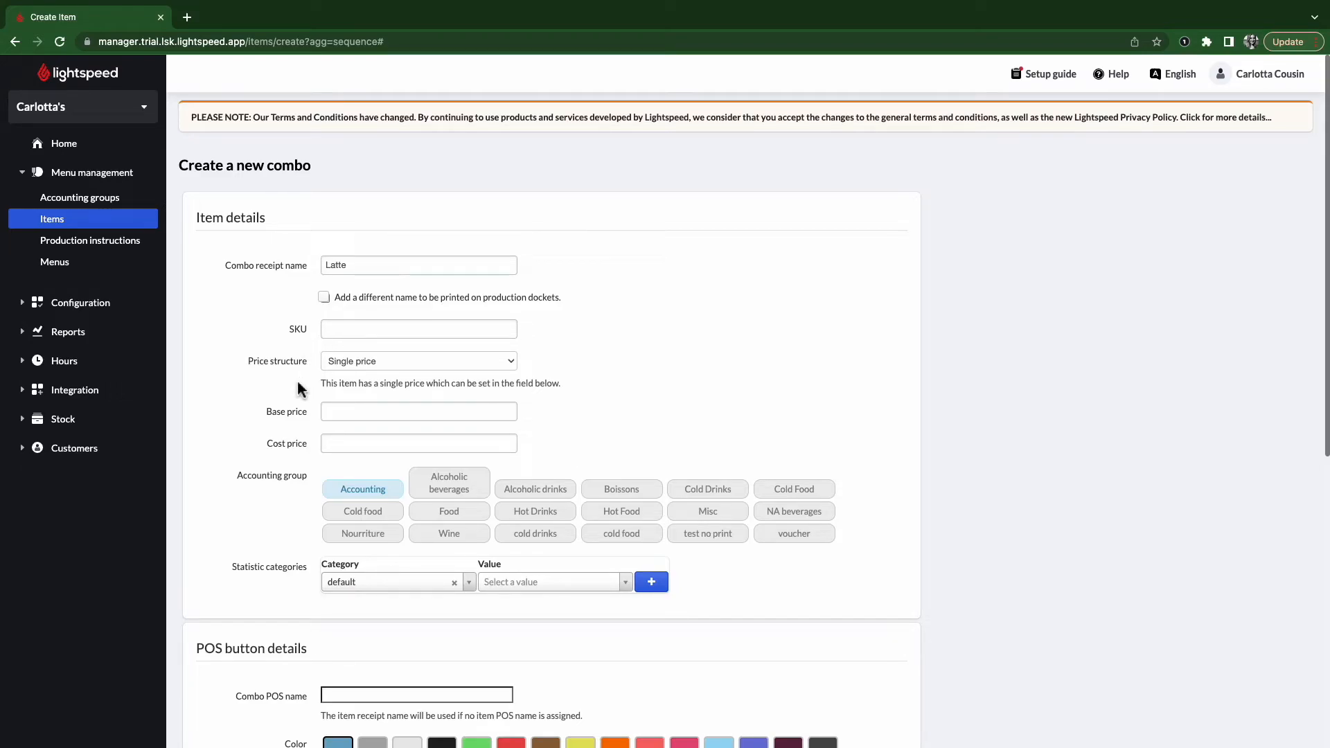
click(361, 365)
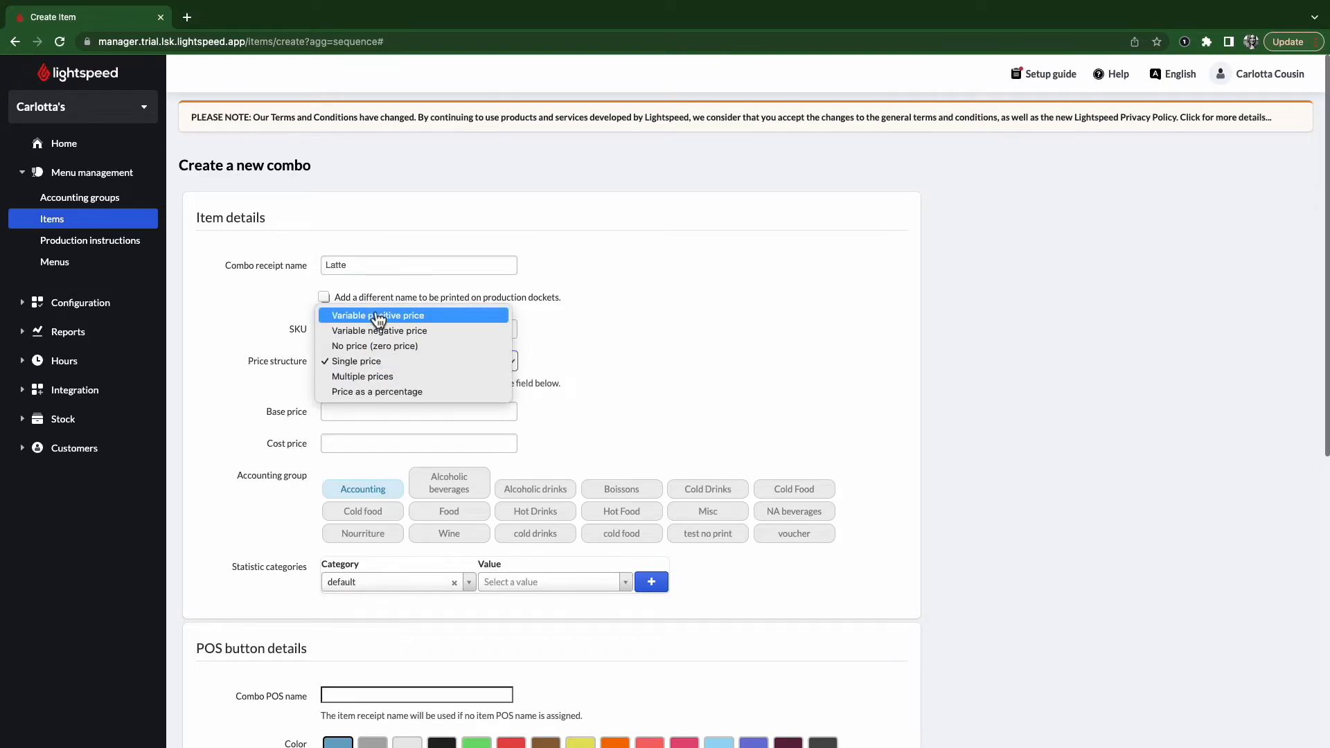
click(359, 366)
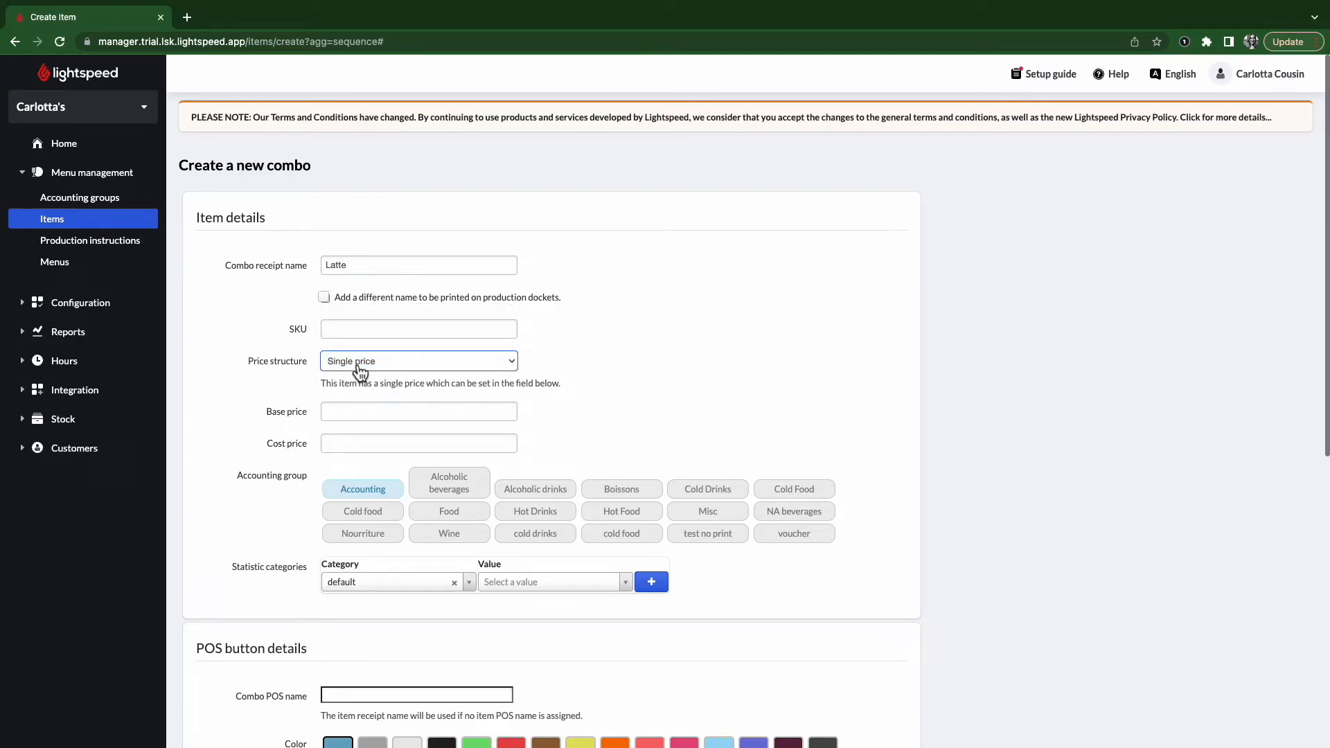
- Give the Latte combo base price 3, cost price 0.5 and the Hot Drinks accounting group
click(363, 413)
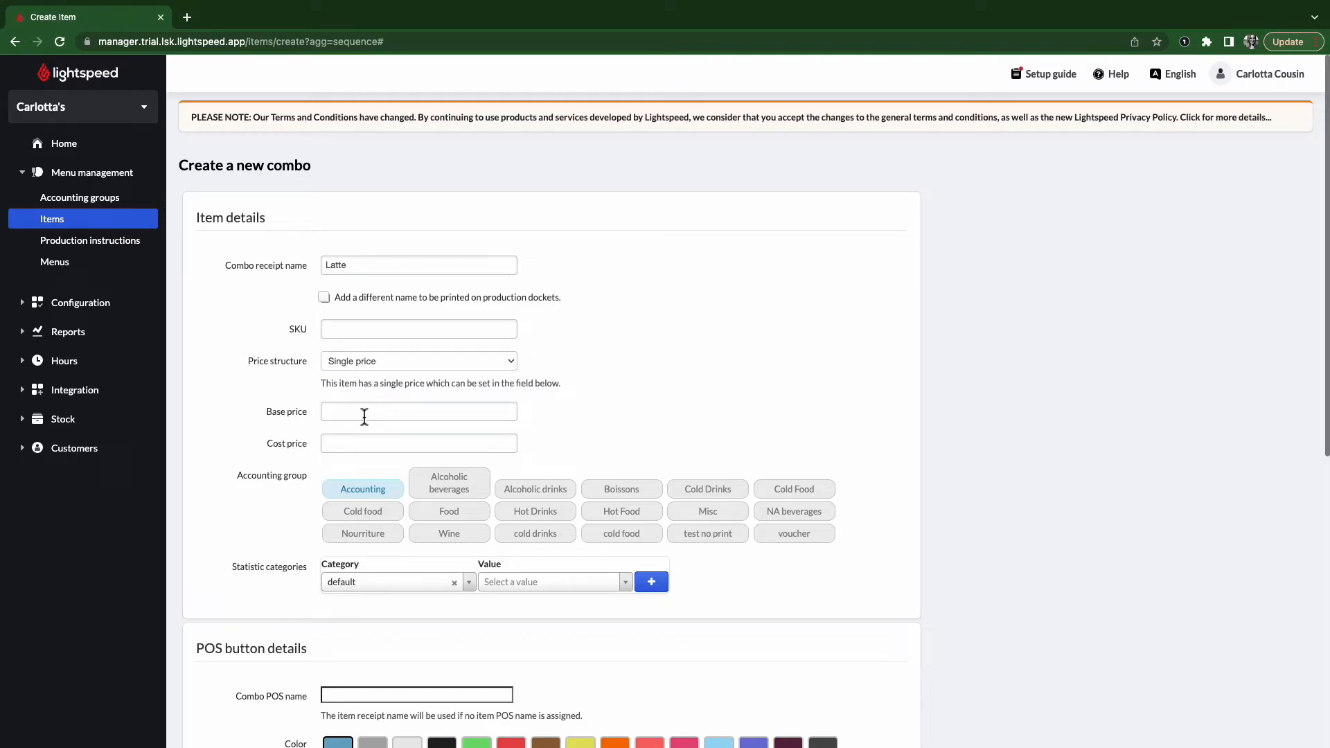
text(3)
click(377, 368)
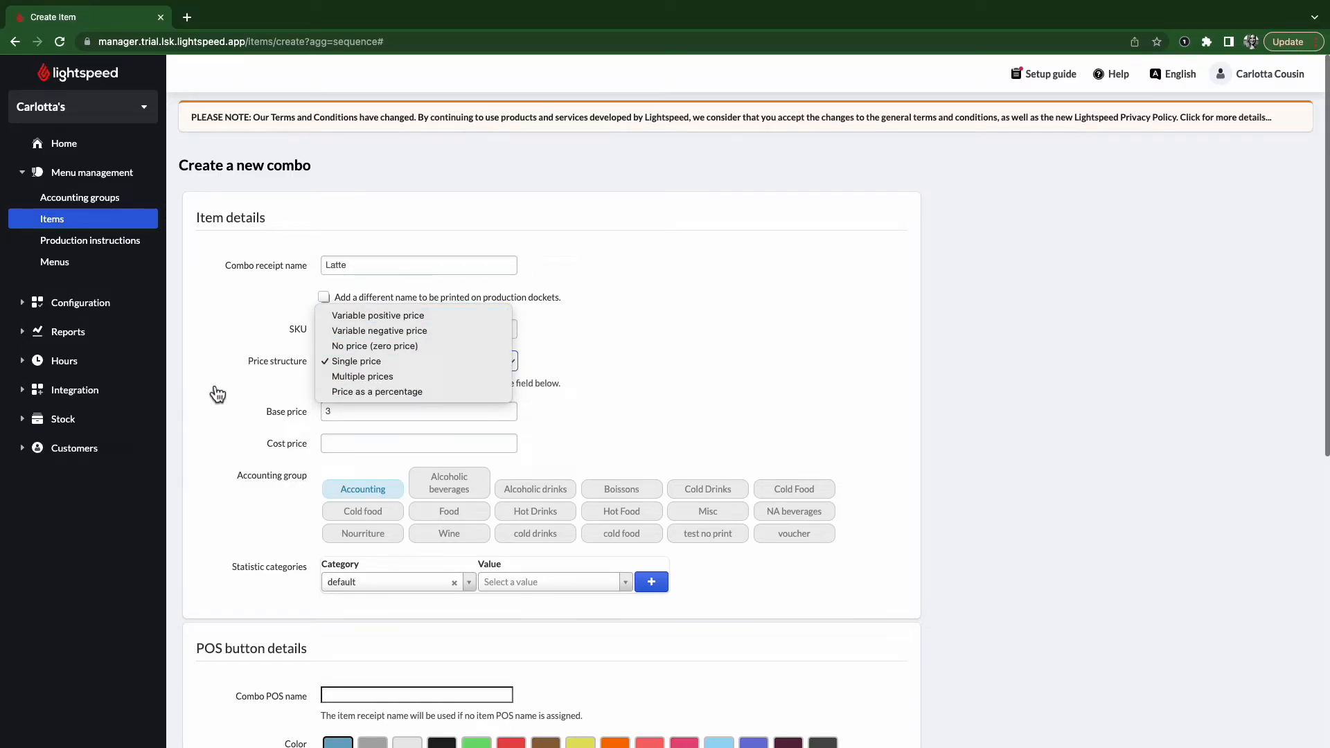
click(216, 387)
click(391, 369)
click(714, 384)
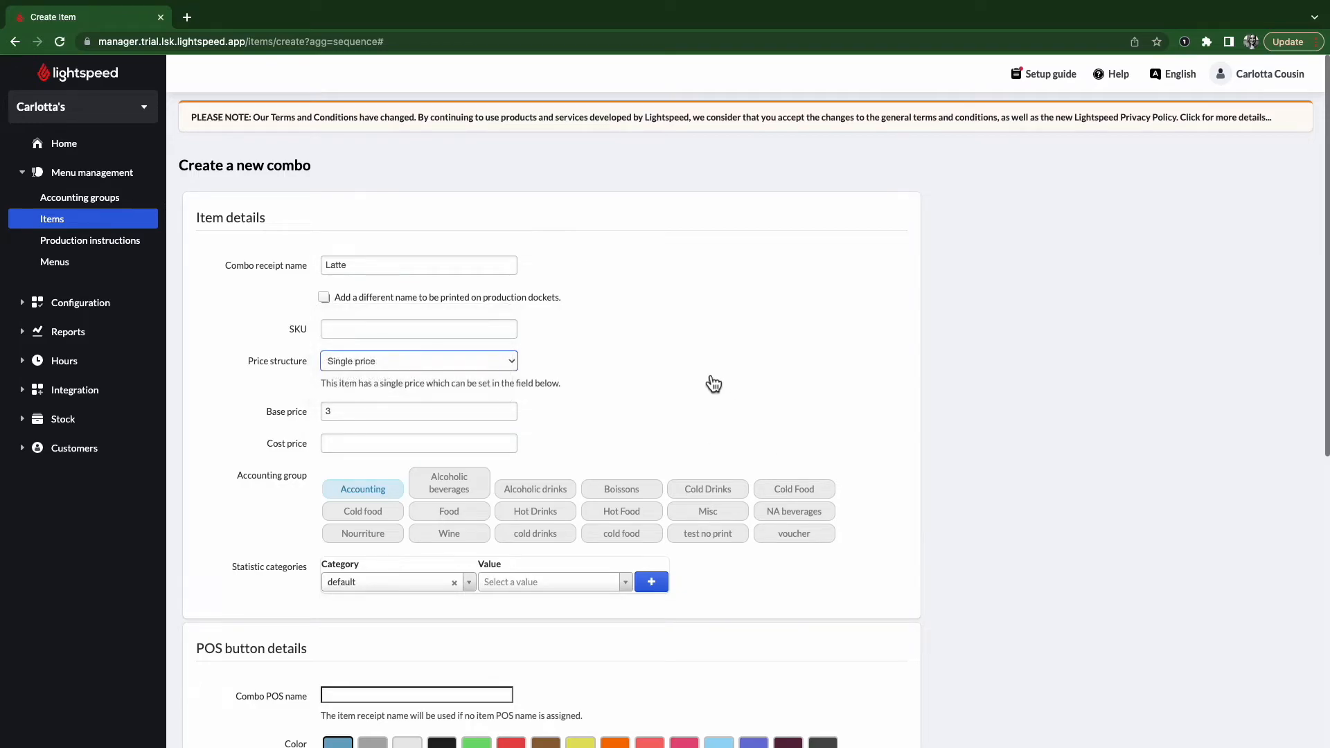
click(376, 450)
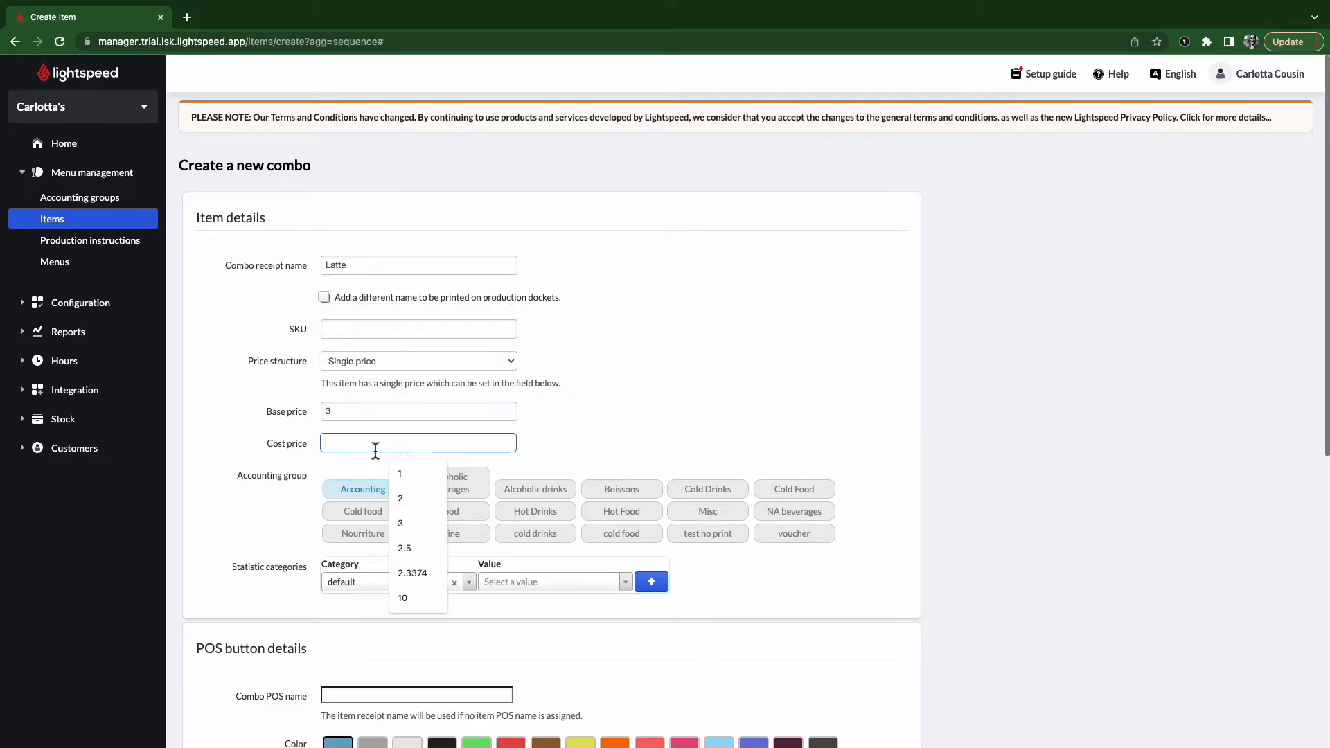
text(0.5)
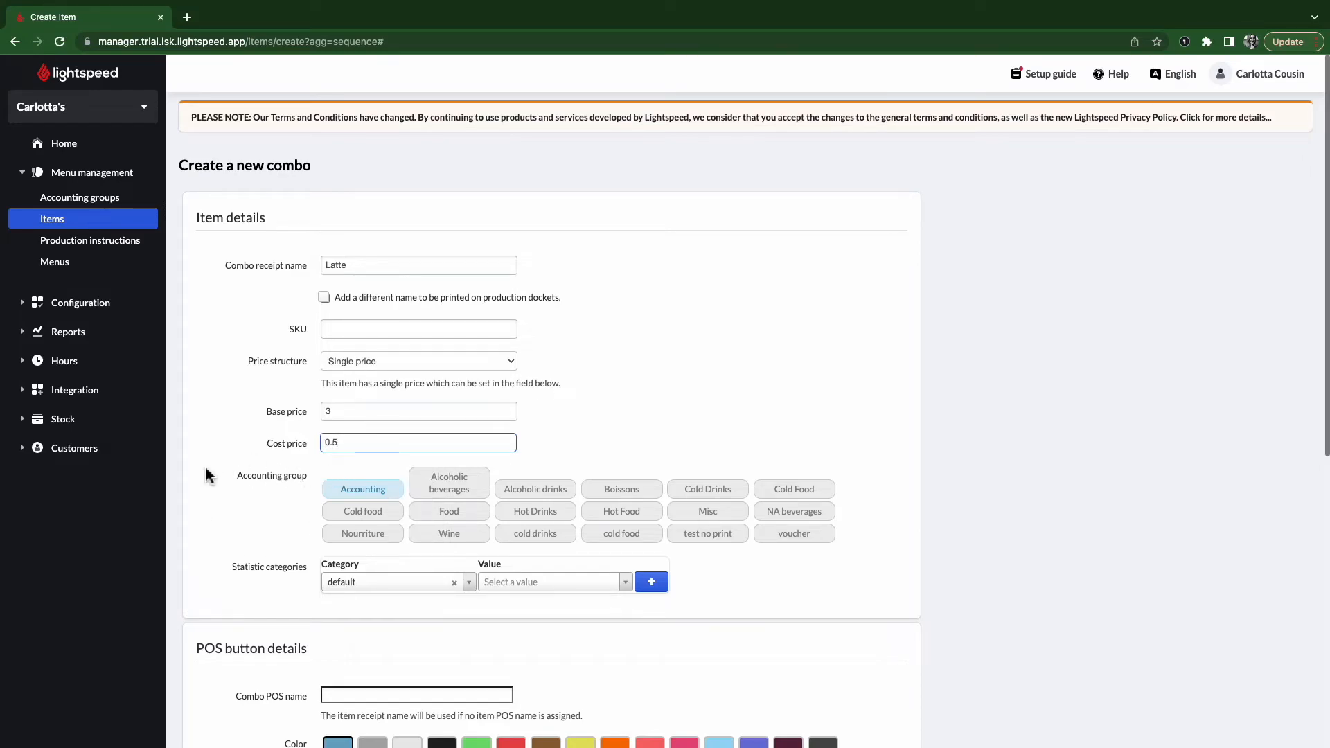
click(554, 517)
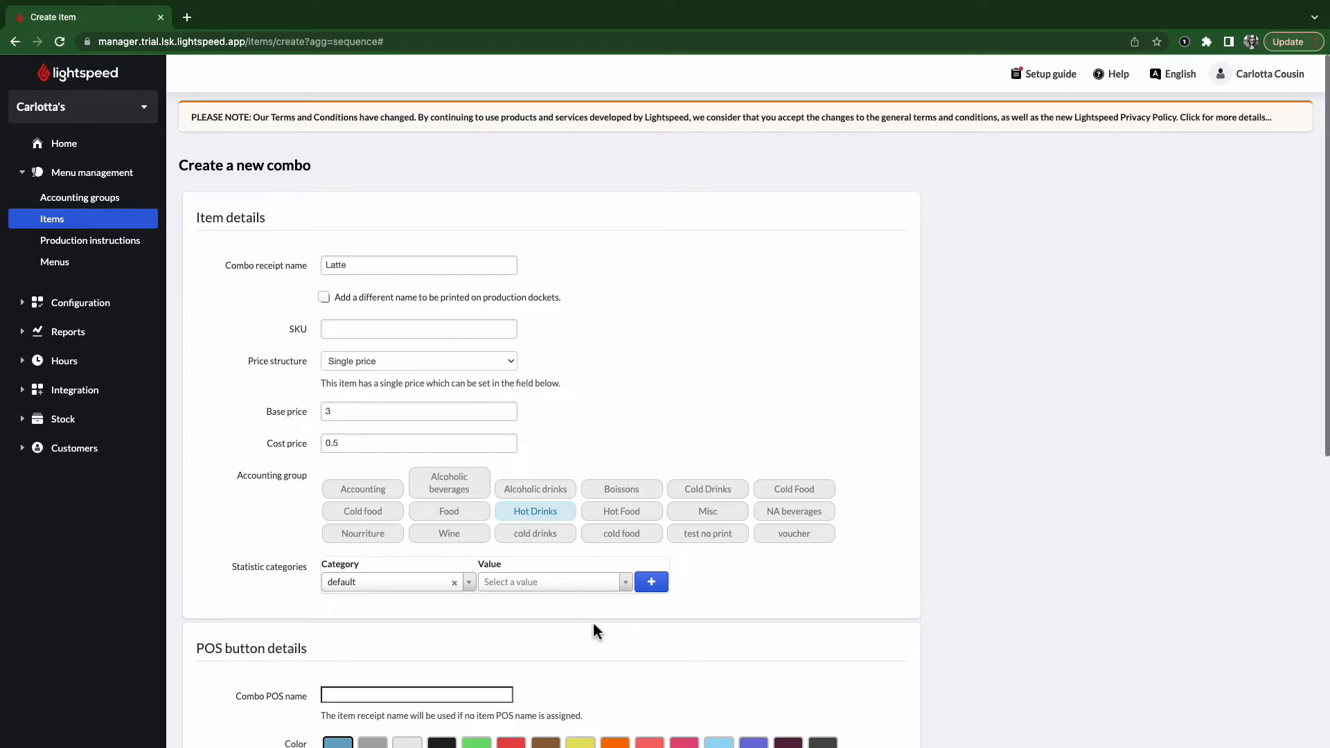
- Give the Latte combo a brown button on Menu's Coffees screen and save it
scroll(596, 633, down, 5)
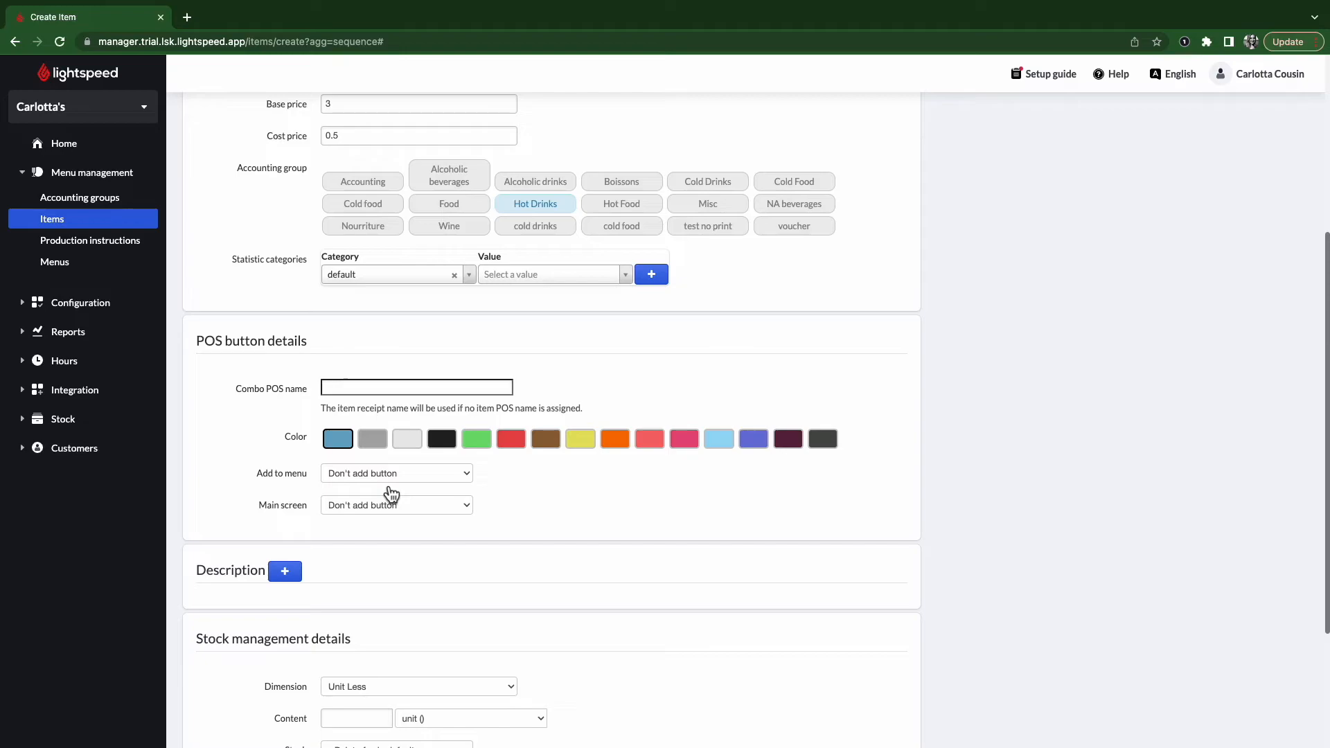
click(544, 439)
click(392, 478)
click(392, 489)
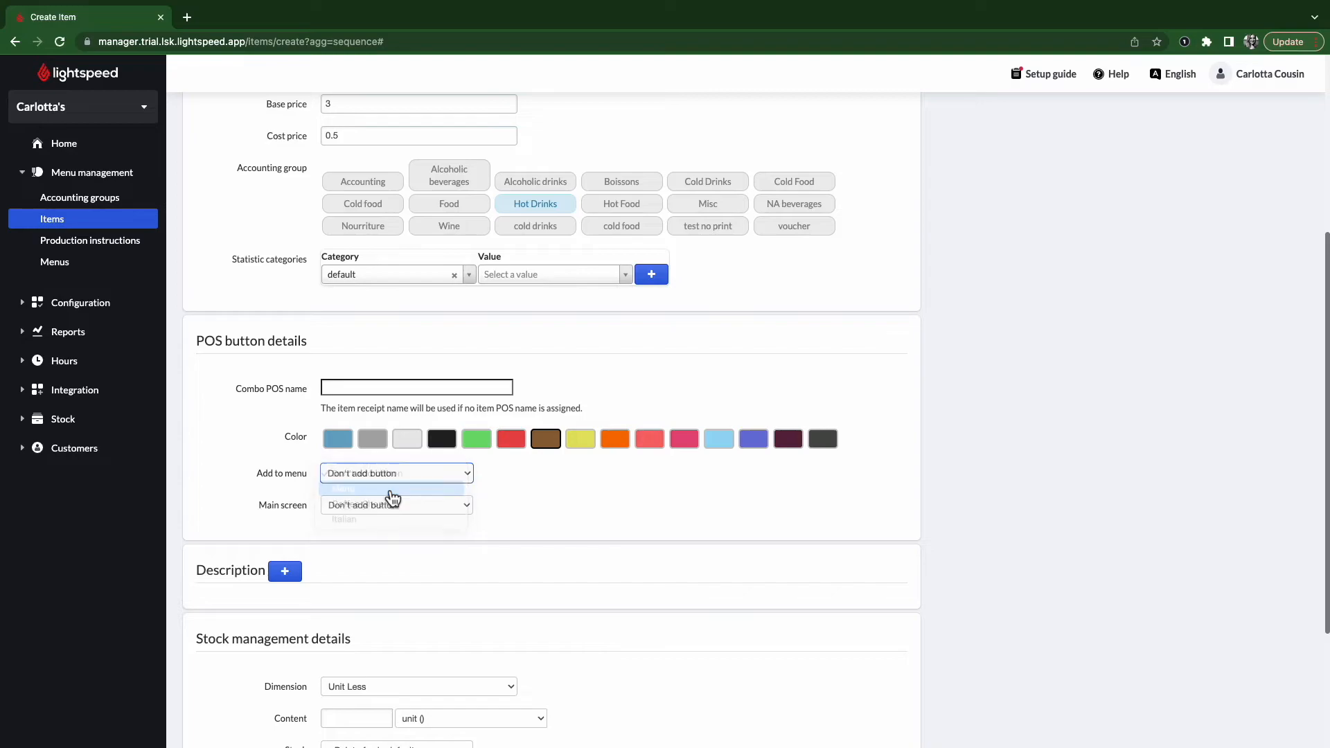
click(393, 511)
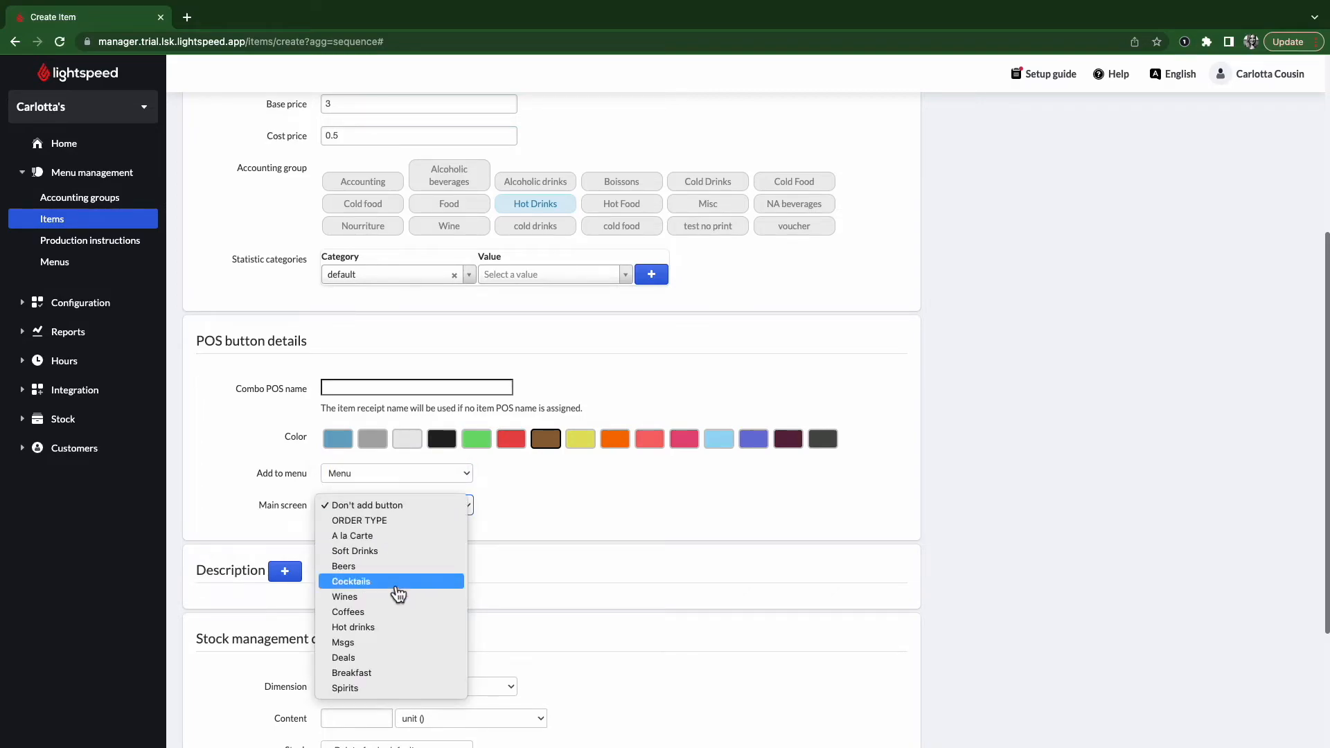
click(401, 612)
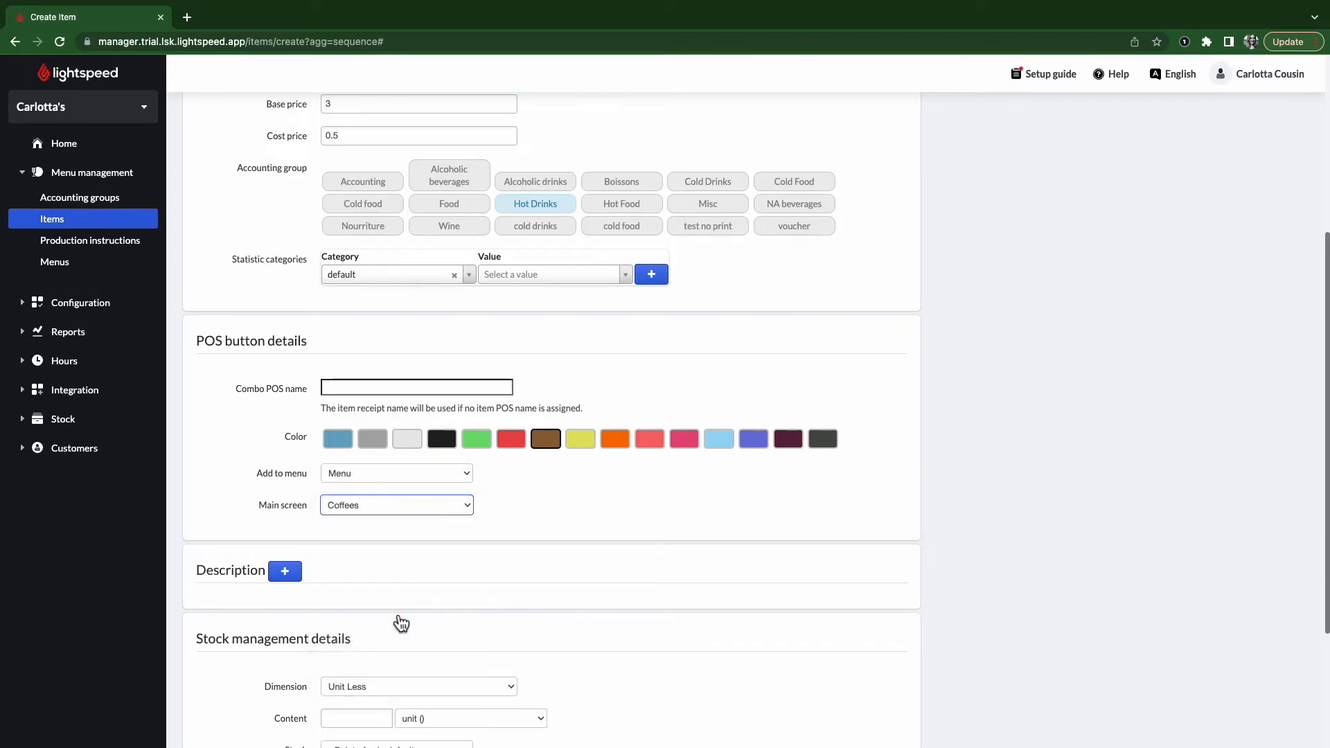
scroll(393, 608, down, 3)
click(340, 669)
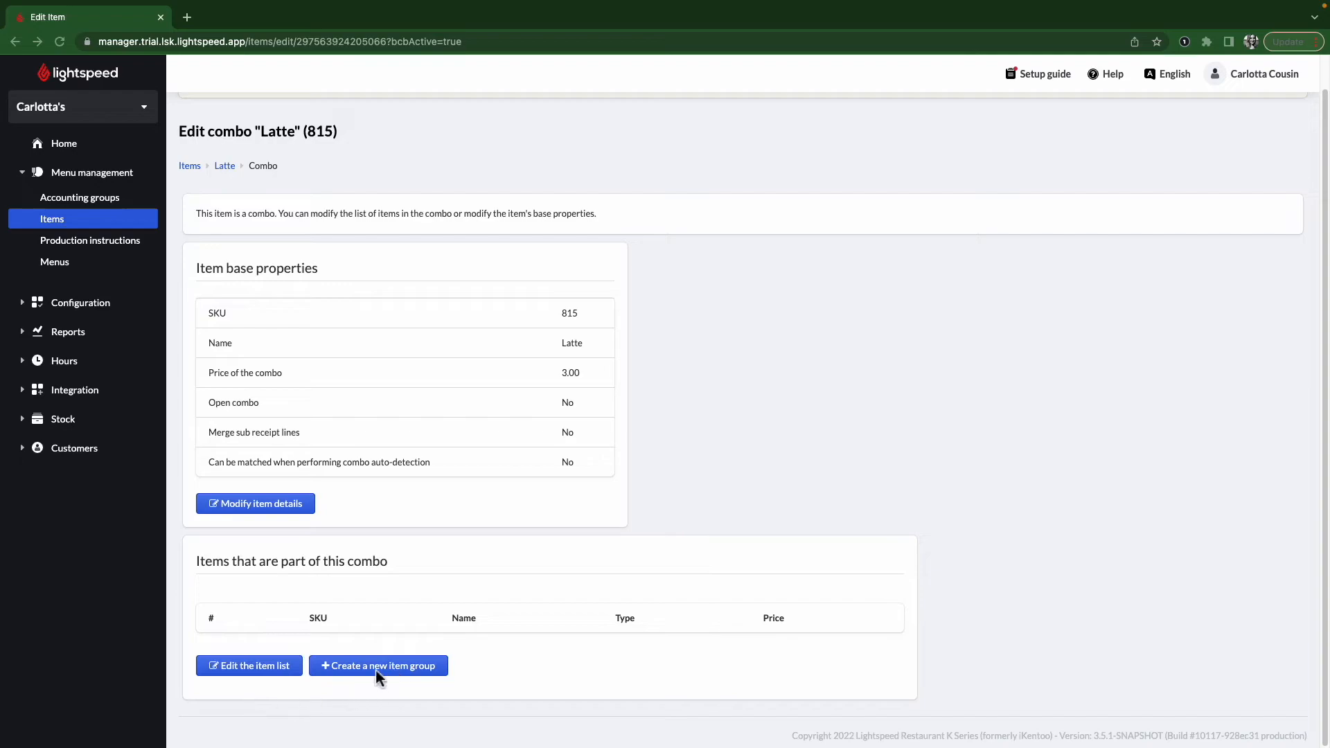
- Create a Milk option item group with no forced price and selection policy Select exactly one item
click(353, 672)
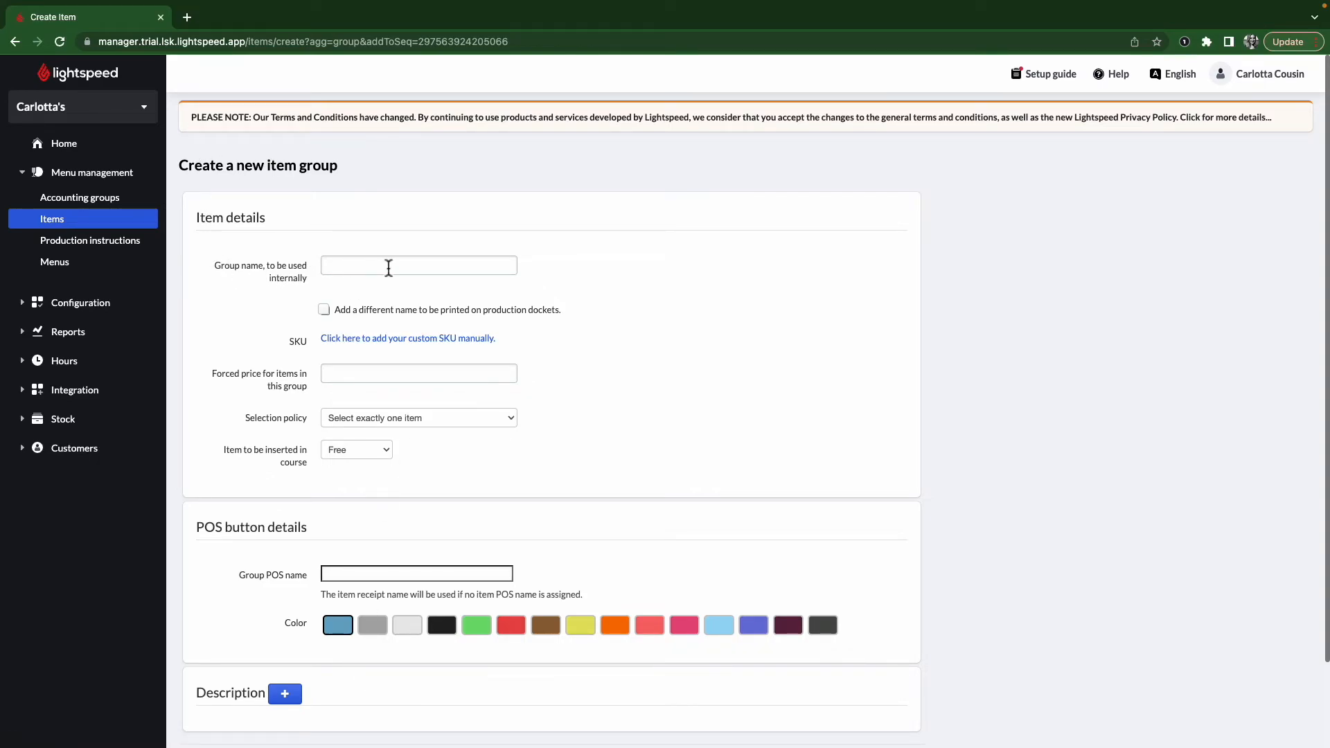
click(388, 268)
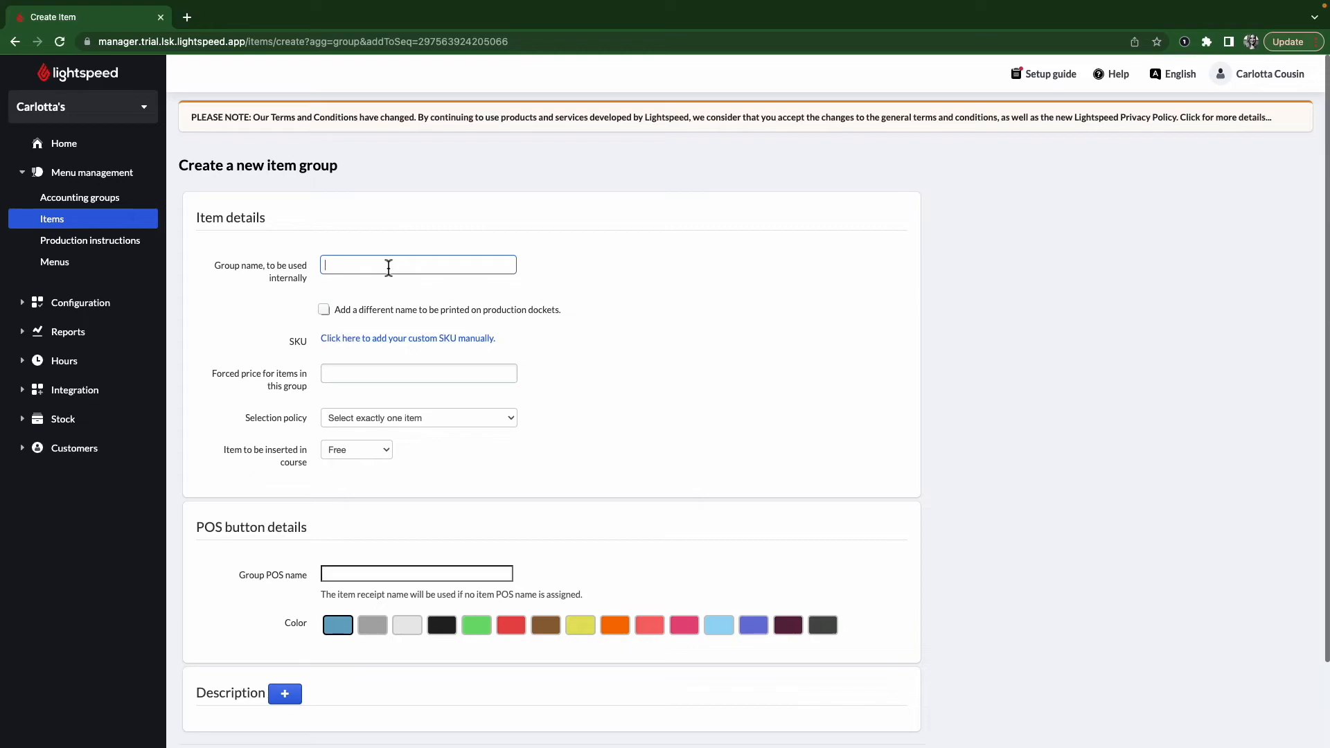
text(Milk options)
drag(212, 378, 318, 393)
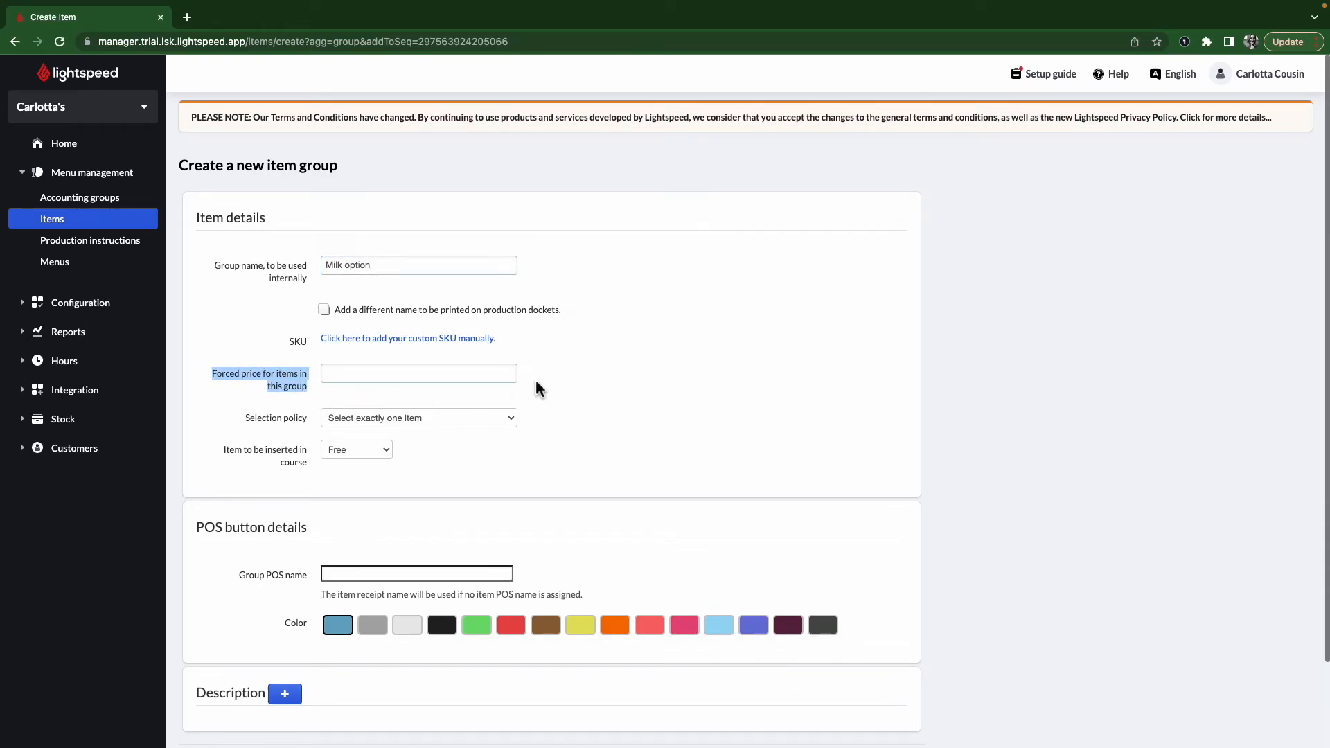
click(340, 380)
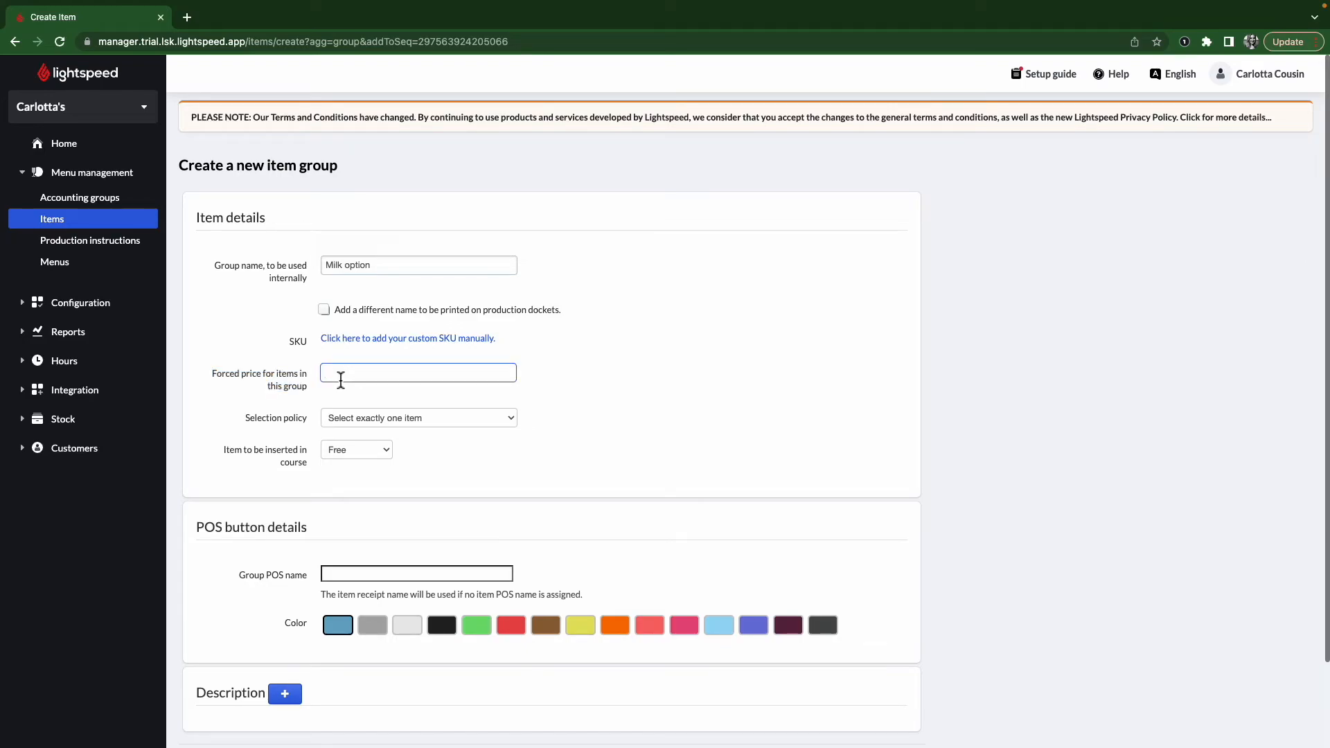
text(1)
key(BackSpace)
drag(236, 424, 308, 428)
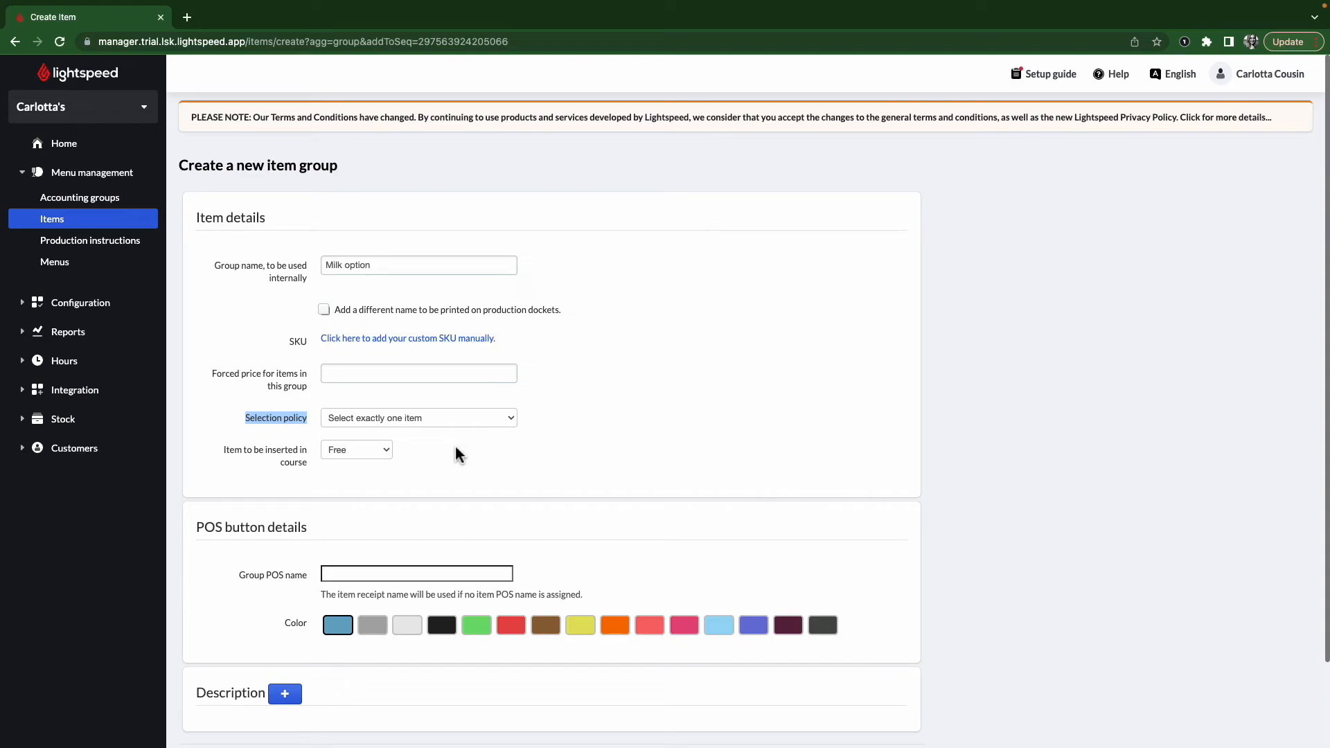
click(514, 426)
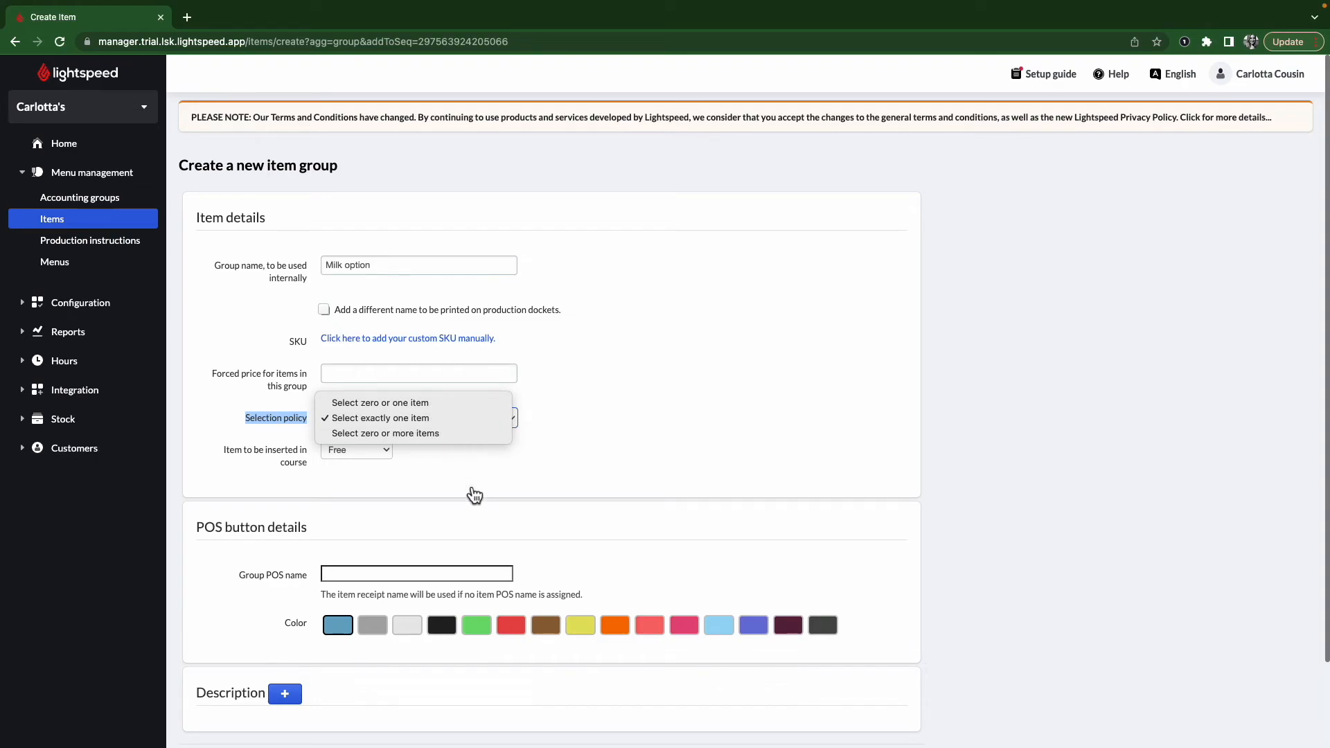
click(460, 419)
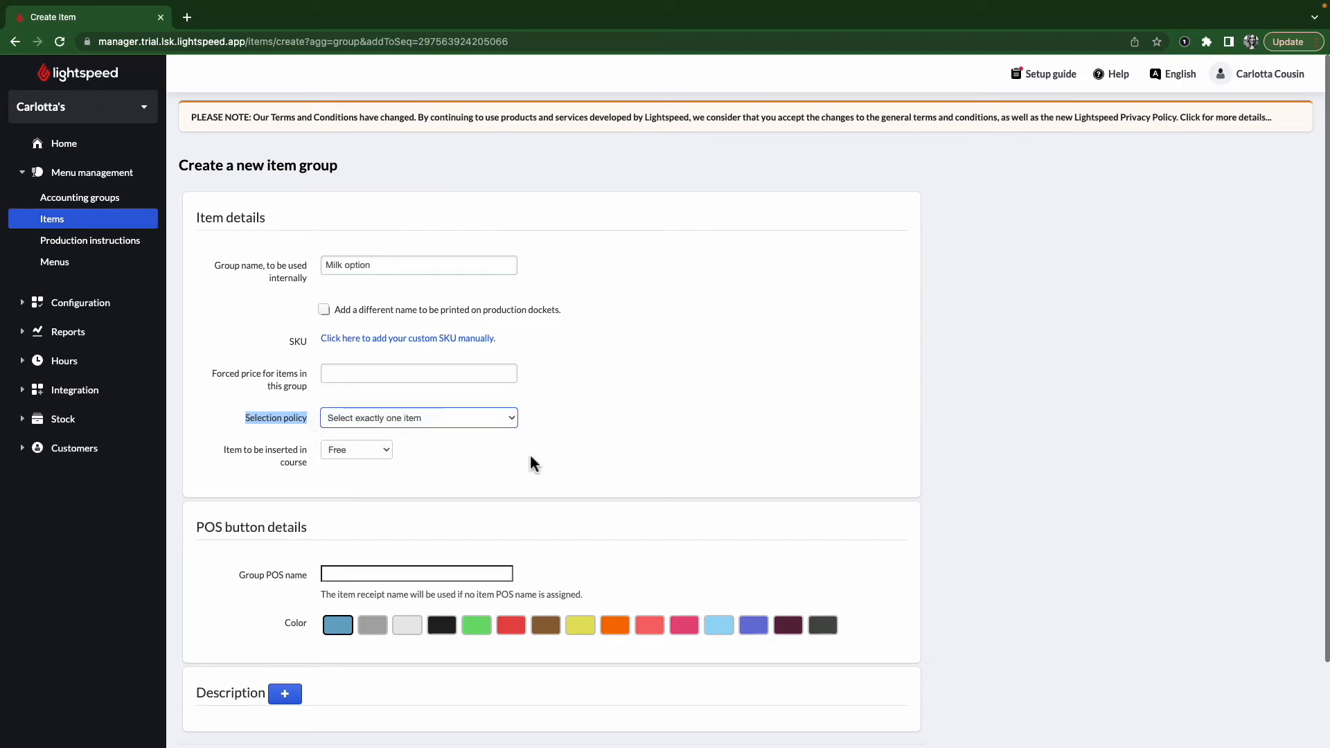
scroll(615, 641, down, 3)
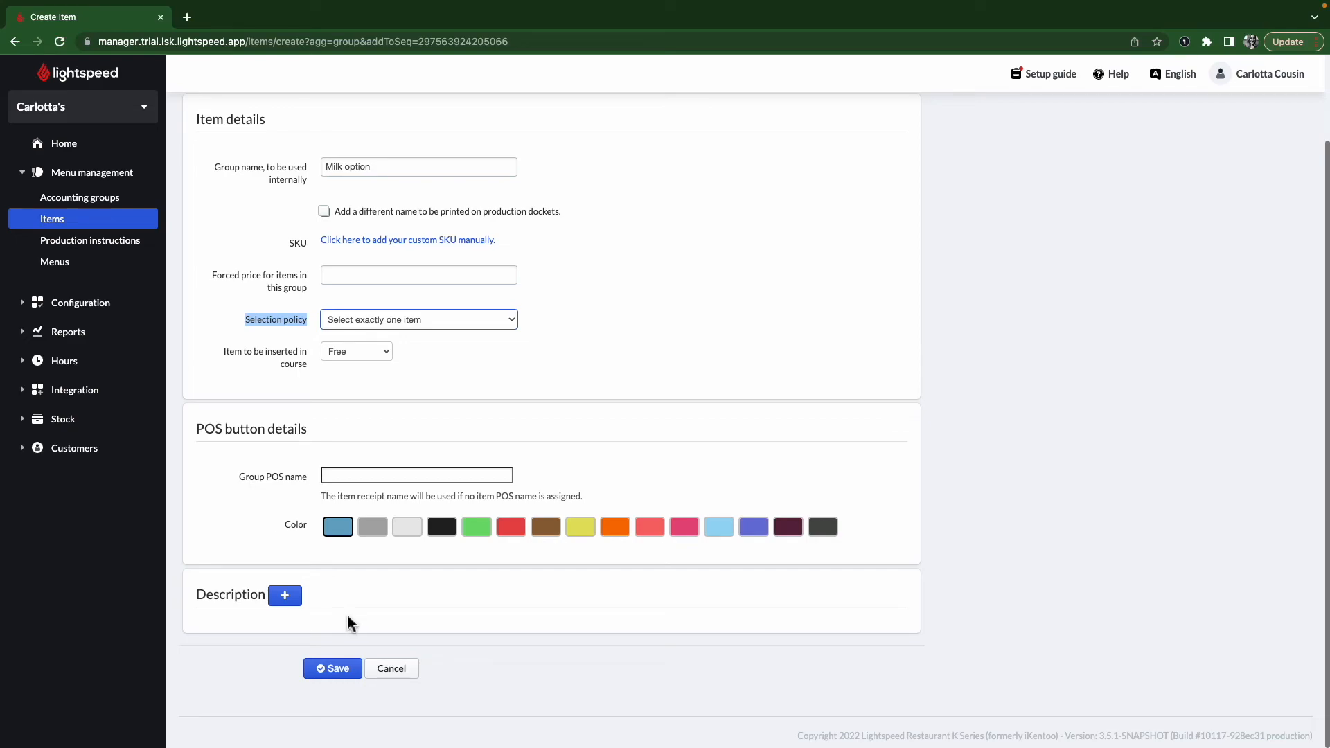
- Save the Milk option item group as SKU 819 and open its item list editor
click(350, 672)
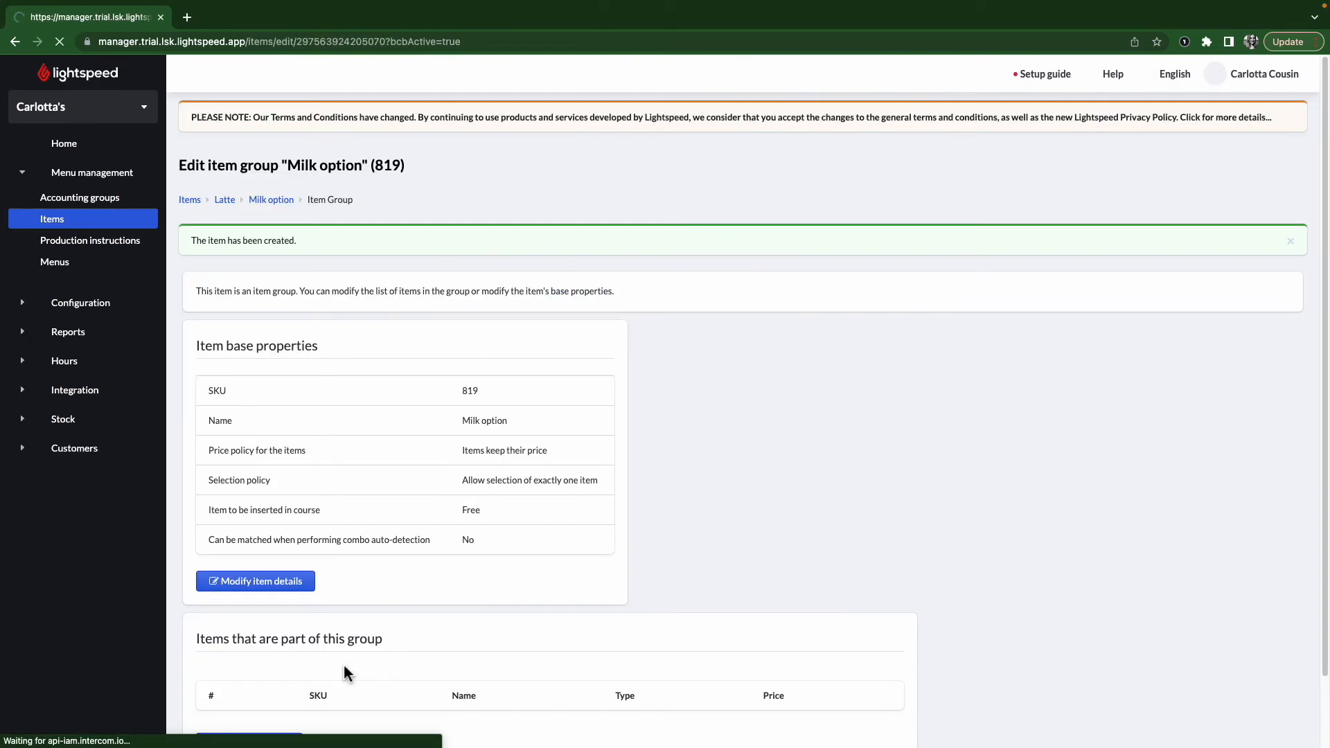
scroll(316, 503, down, 2)
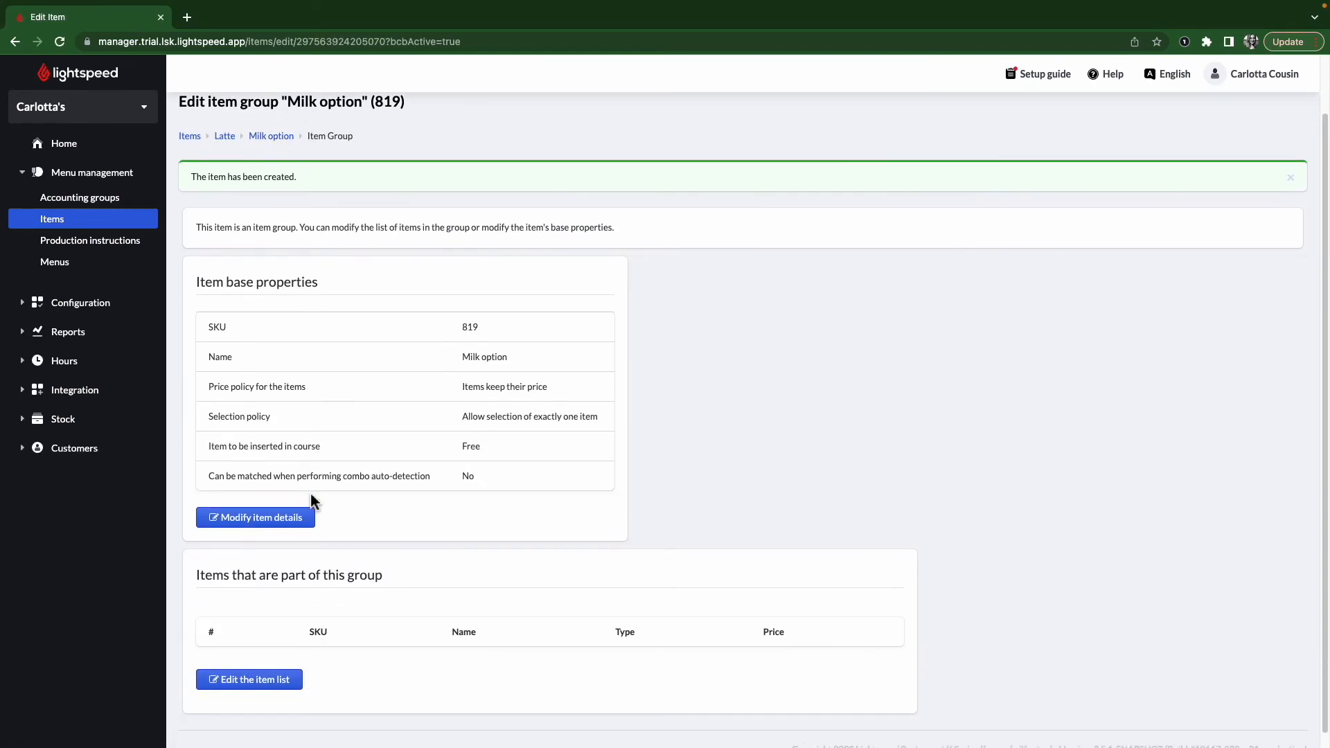
drag(459, 342, 524, 344)
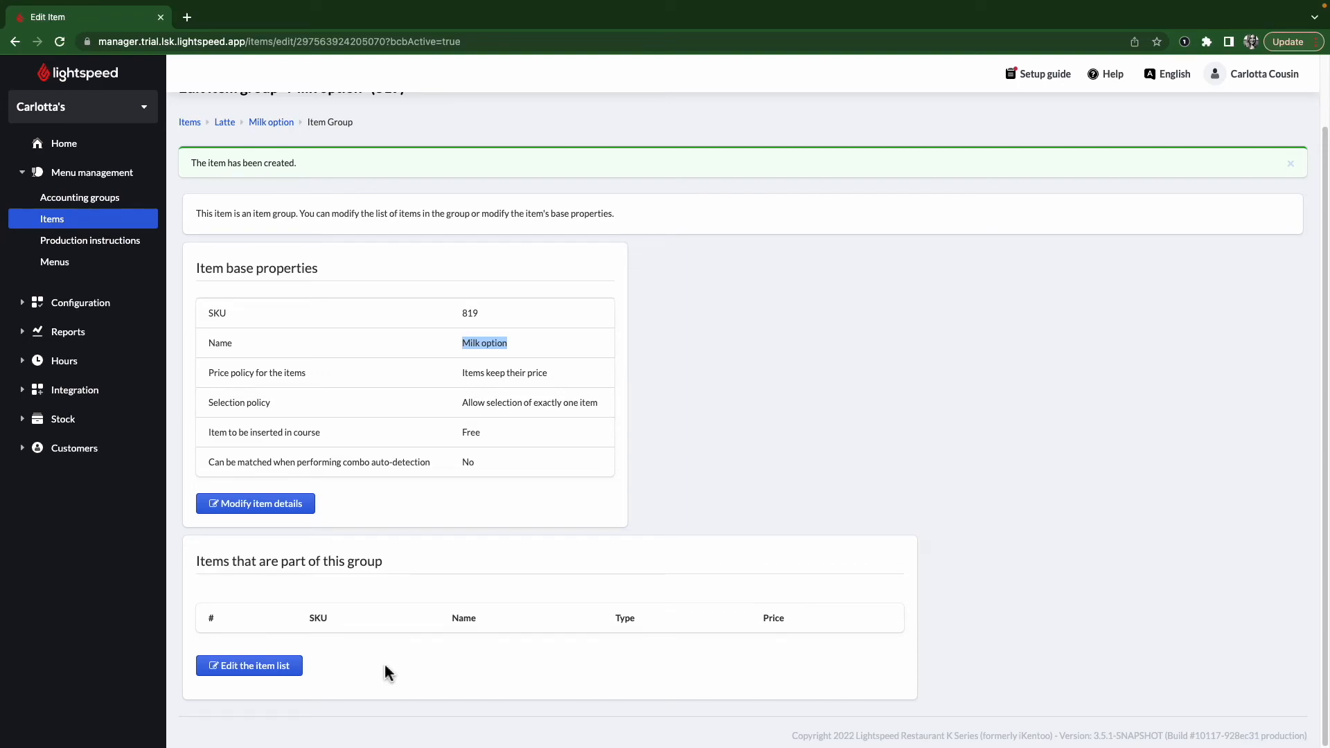
click(274, 682)
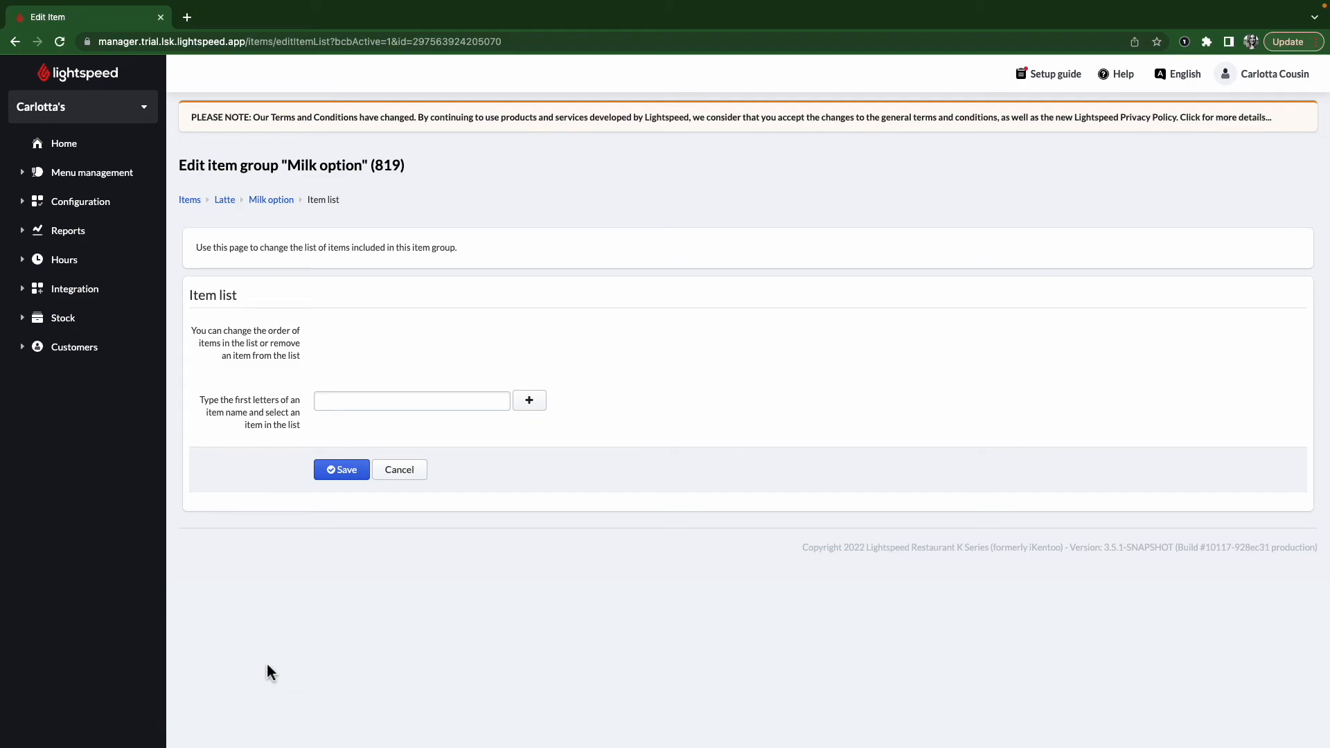
- Add semi-skimmed milk and oat milk to the group, moving oat milk to the top
click(362, 401)
text(semi)
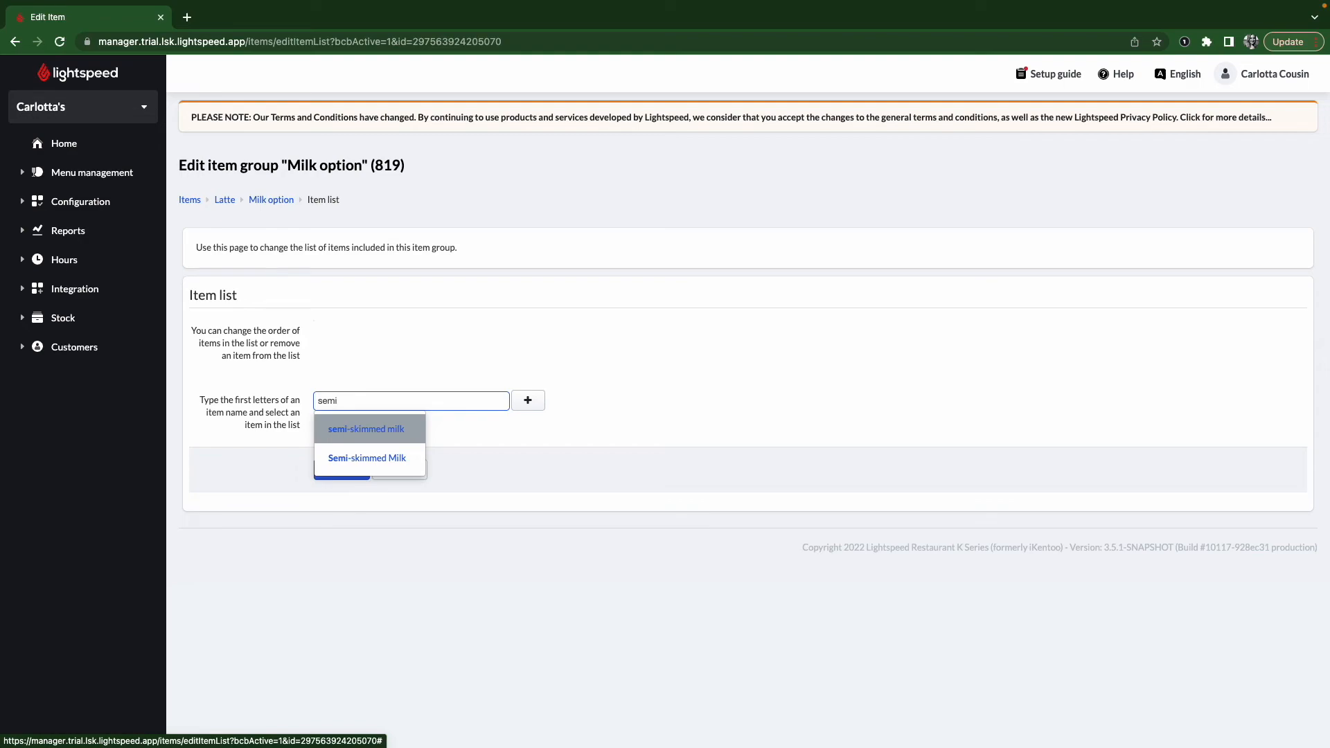
click(388, 435)
click(531, 403)
click(464, 407)
text(oat)
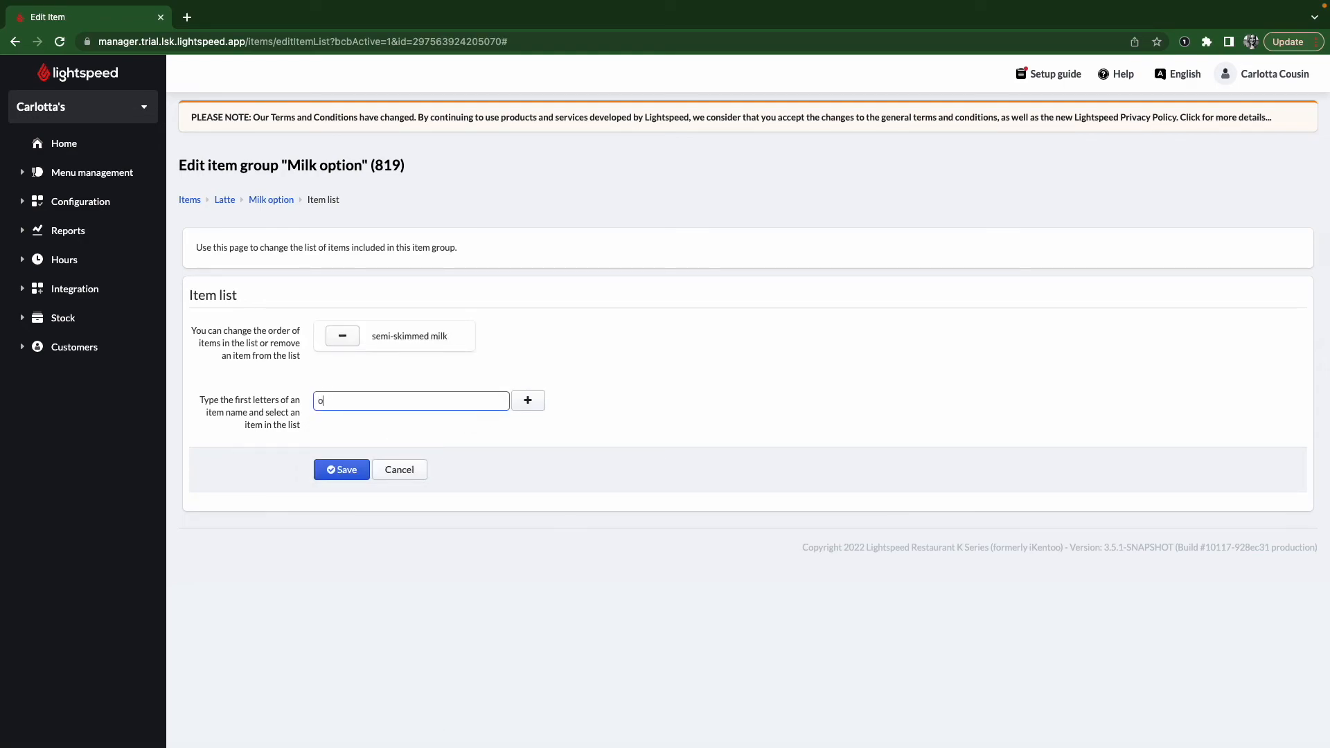
click(395, 430)
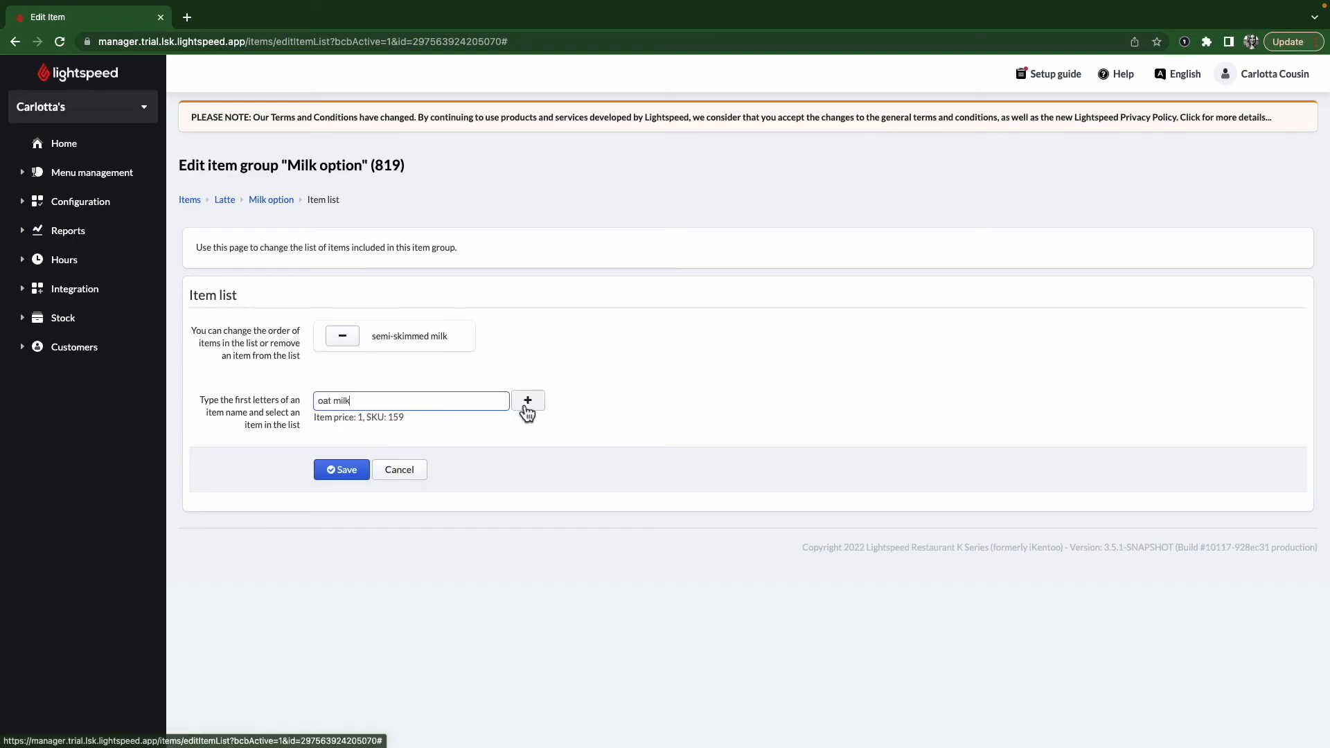
click(527, 404)
click(468, 363)
- Add Soy Milk and Coconut Milk to the group and save the item list
click(420, 415)
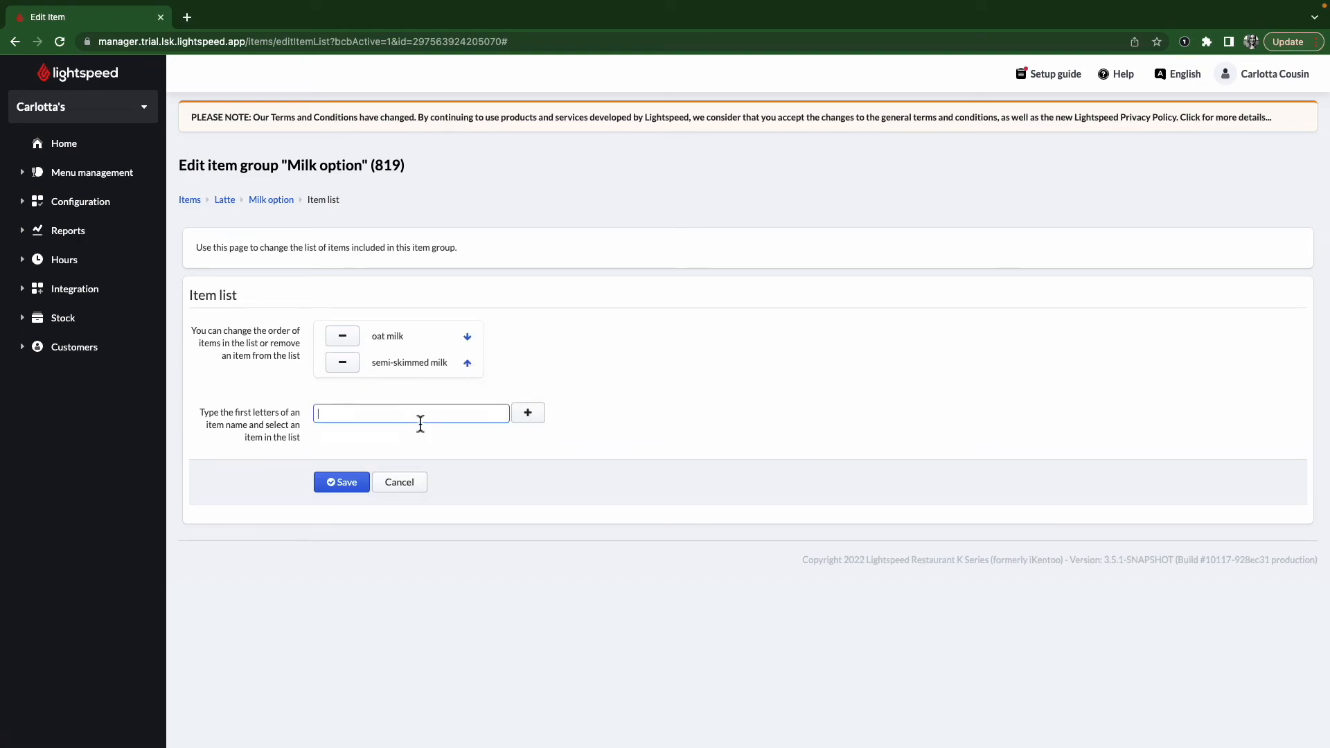
text(so)
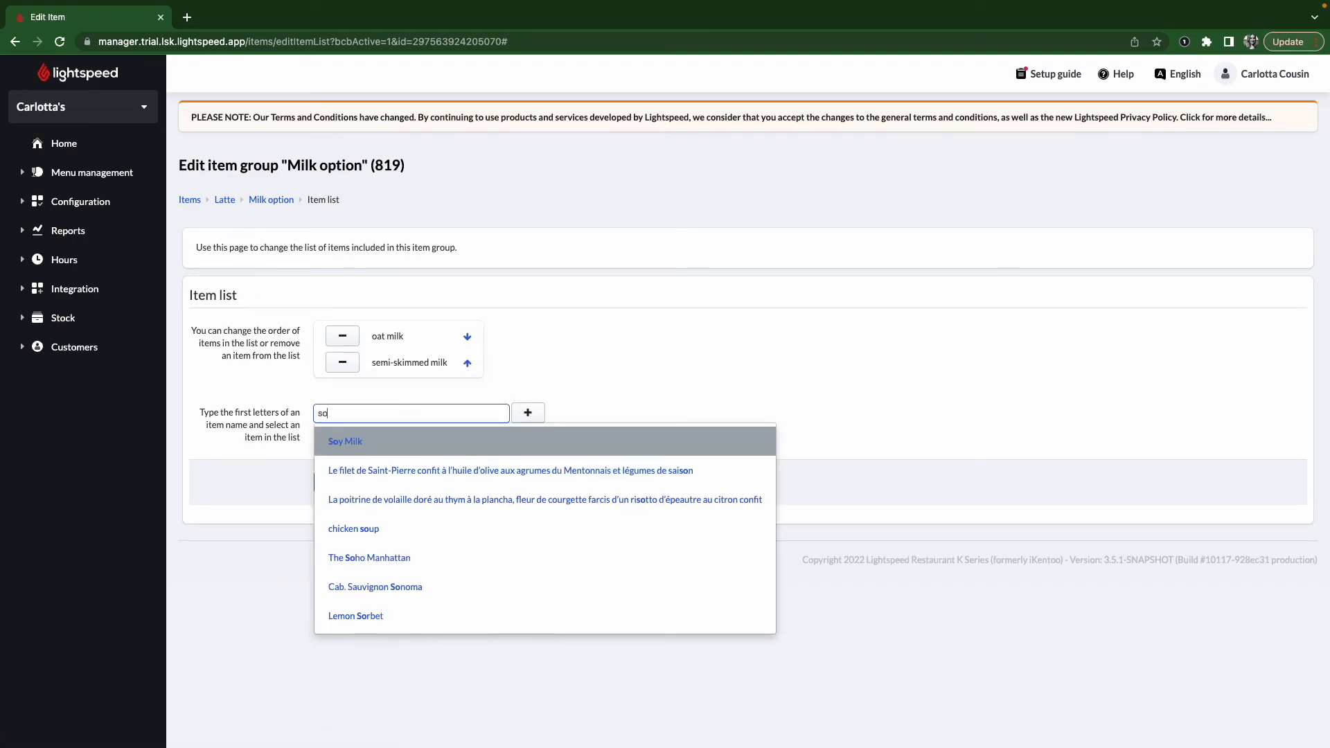
click(415, 444)
click(528, 413)
click(364, 441)
text(coc)
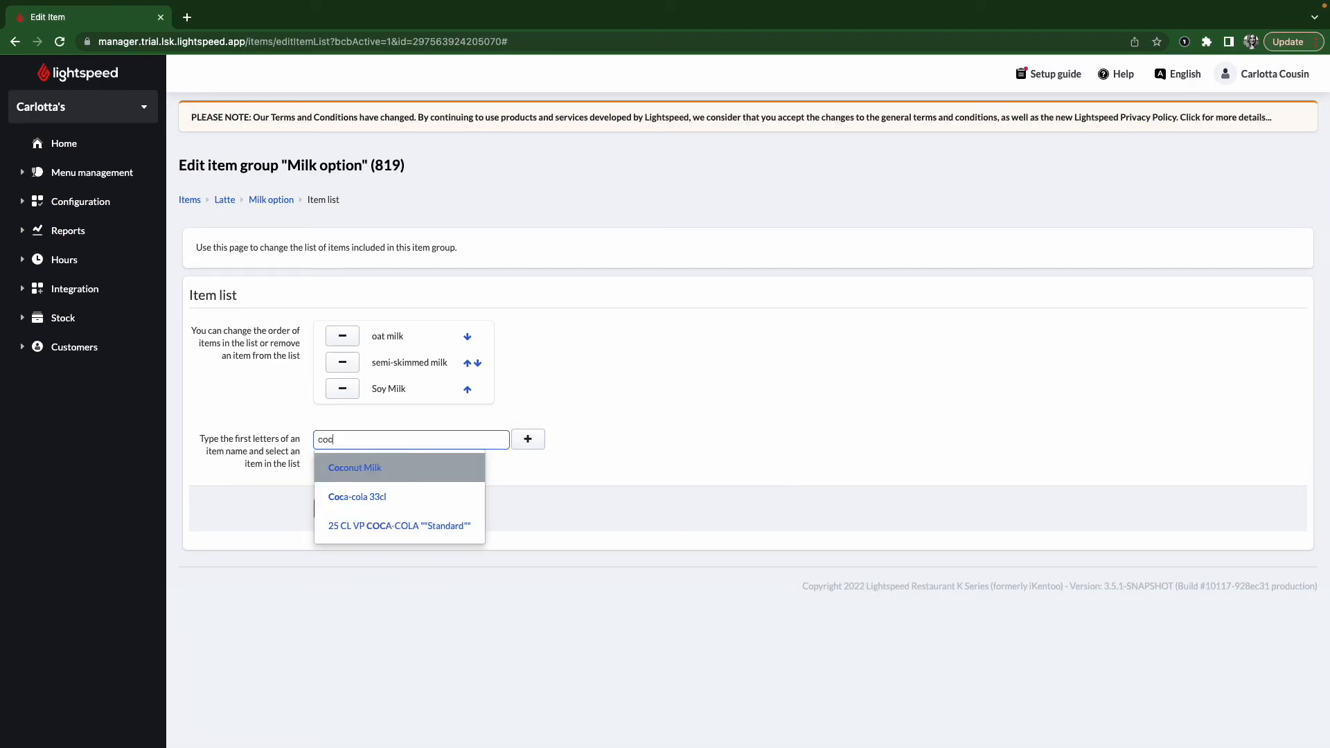
click(430, 467)
click(529, 449)
click(343, 534)
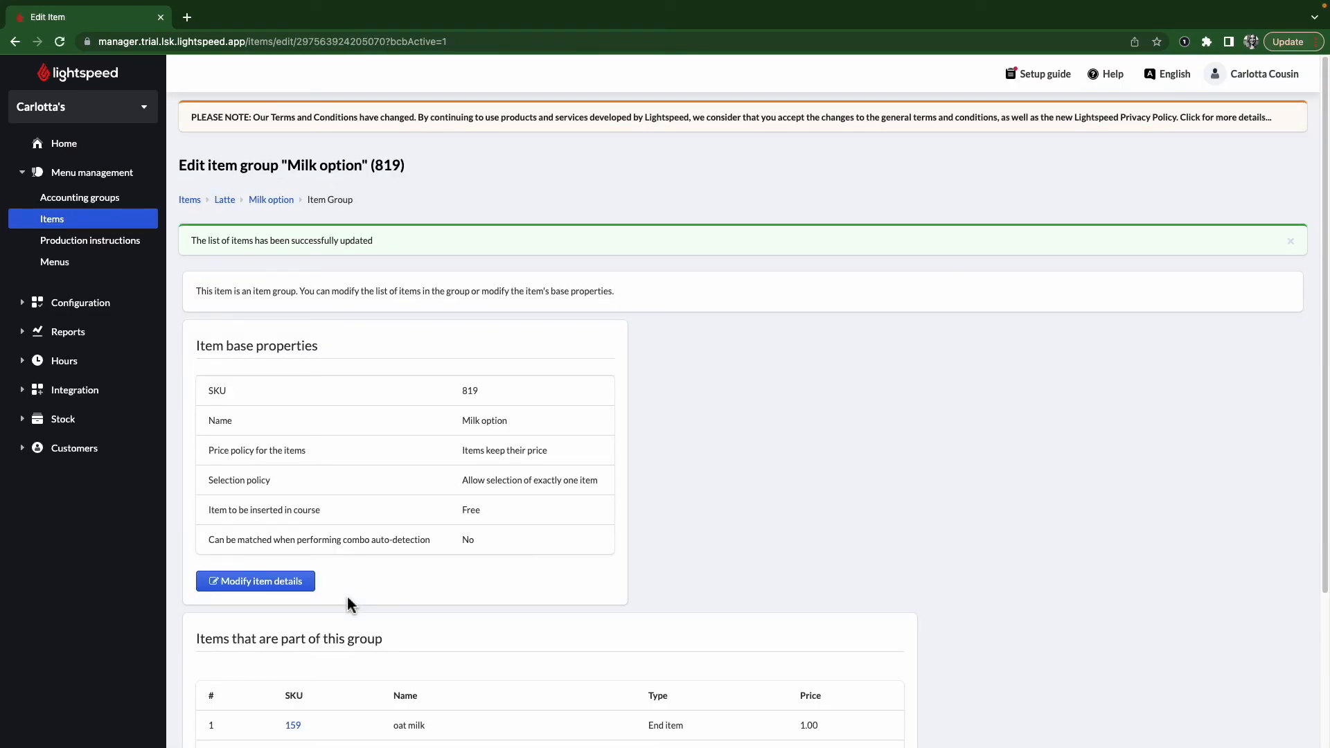
scroll(350, 605, down, 3)
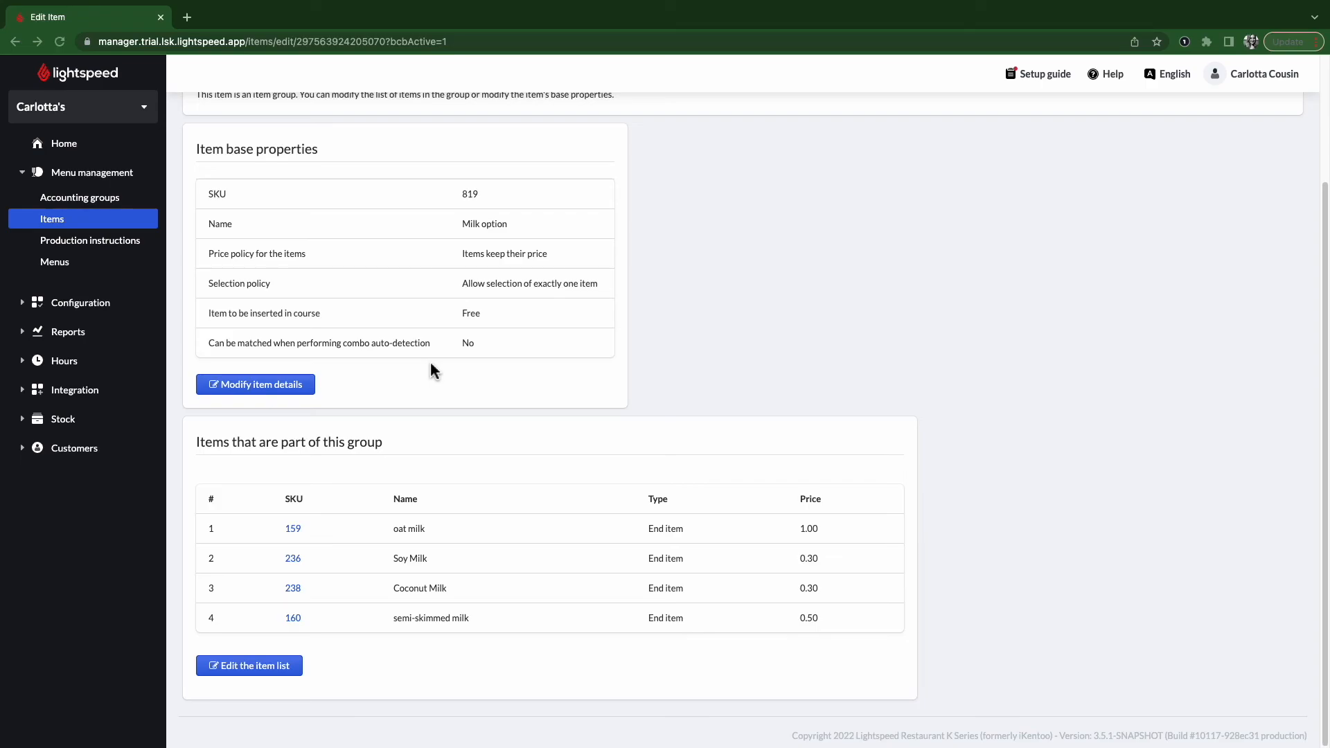
scroll(421, 356, up, 3)
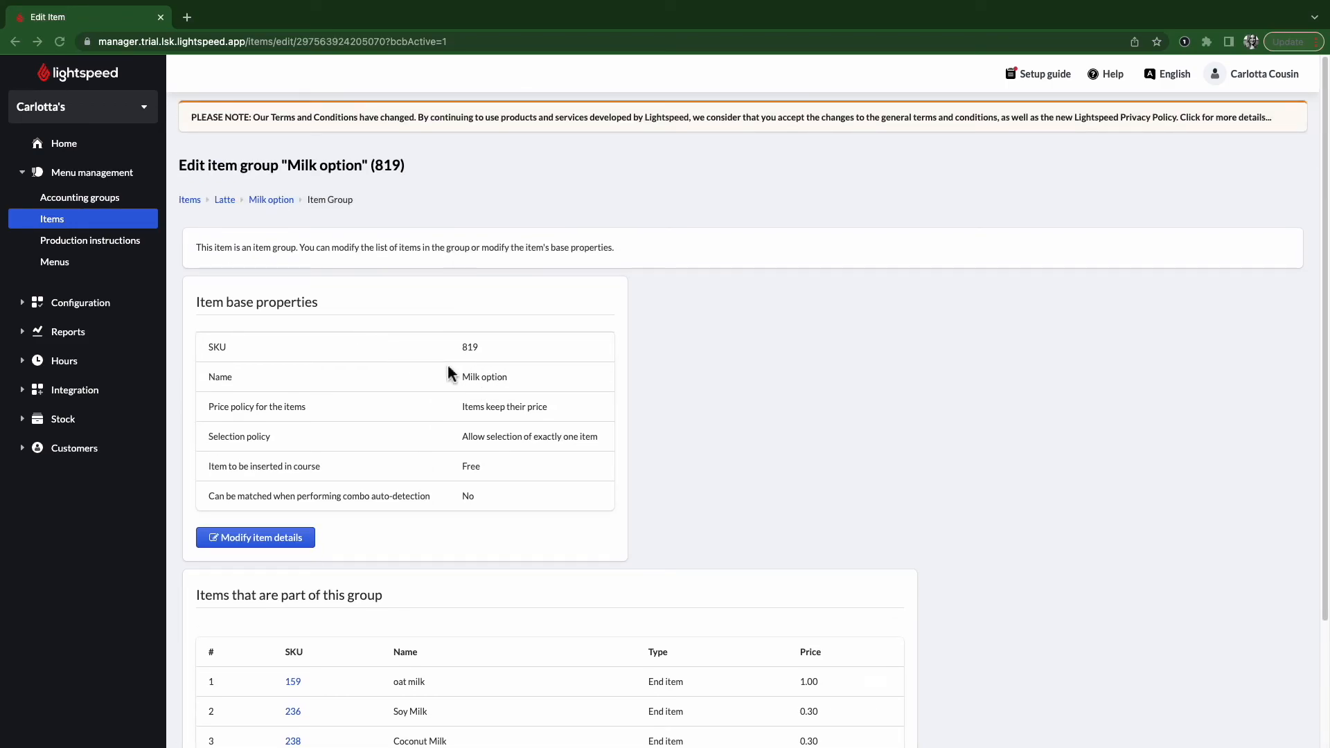
- Add the Syrups item group to the Latte combo's item list and save it
click(227, 205)
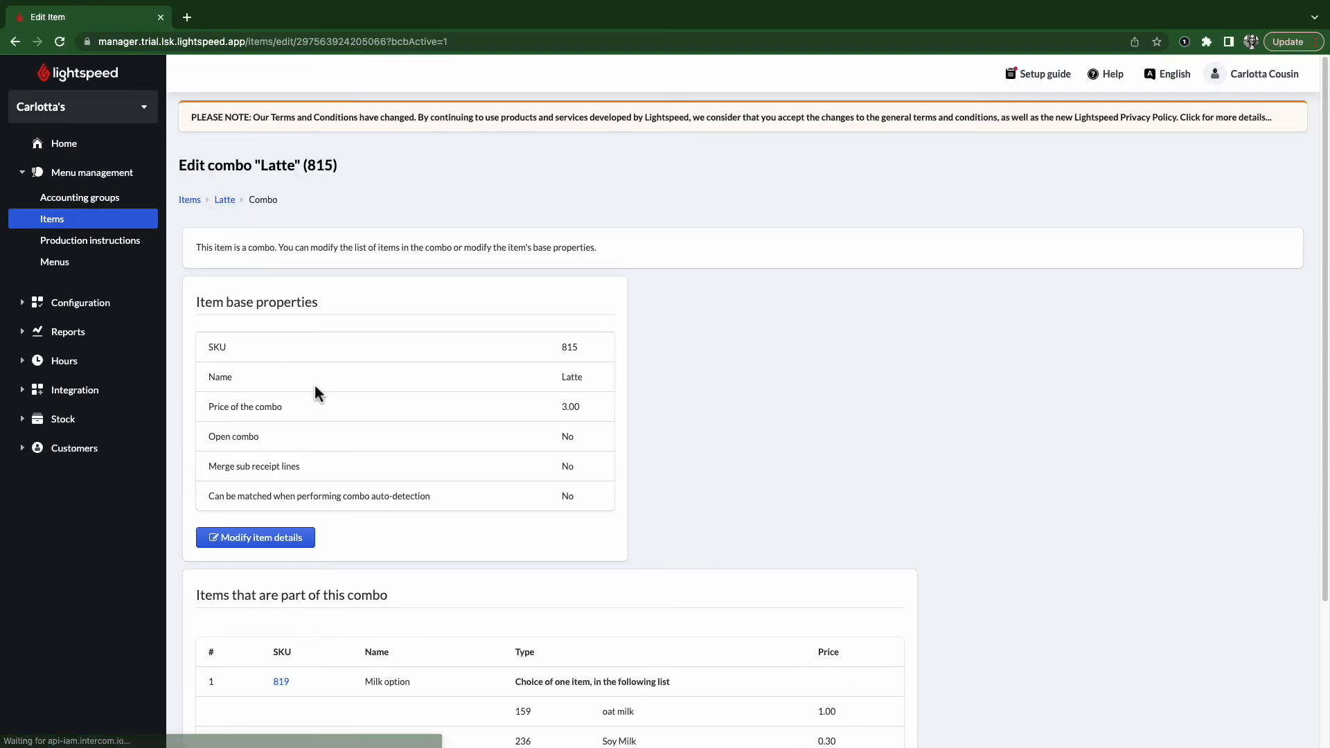
scroll(326, 397, down, 3)
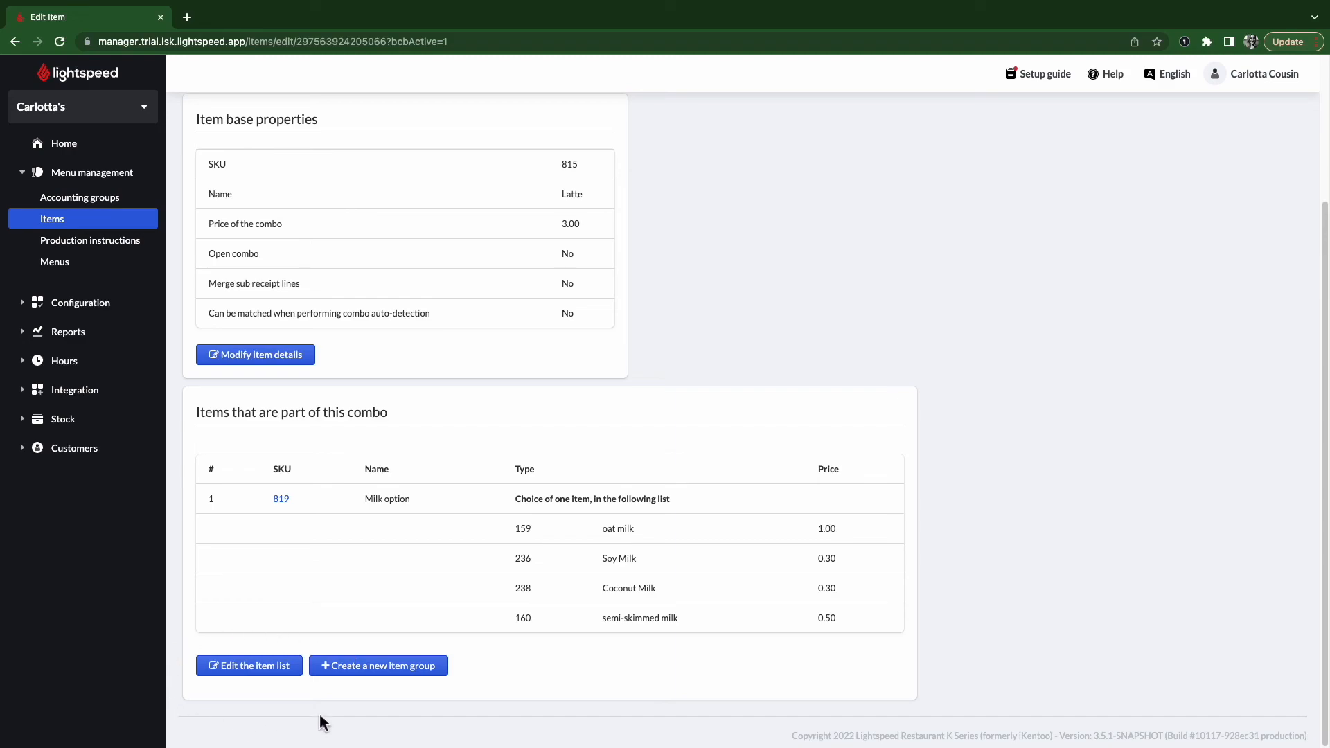
click(234, 682)
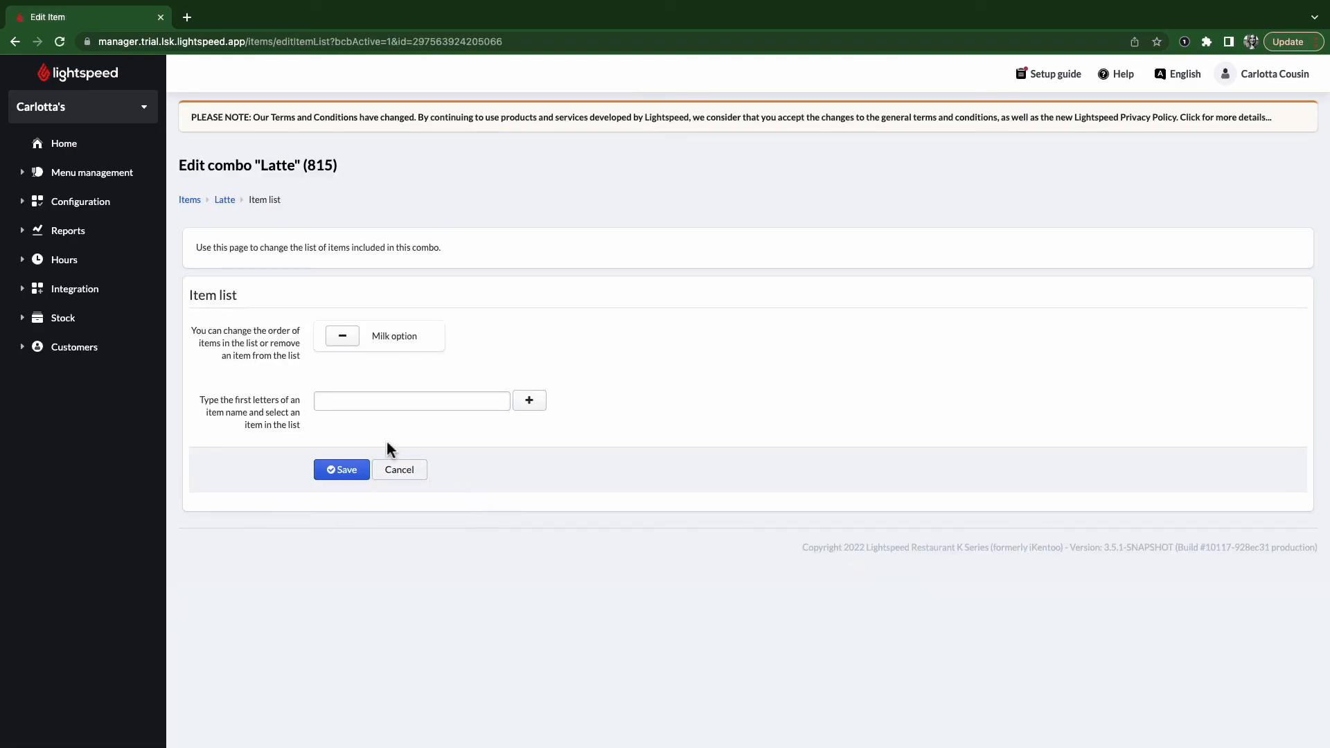
click(362, 406)
text(syr)
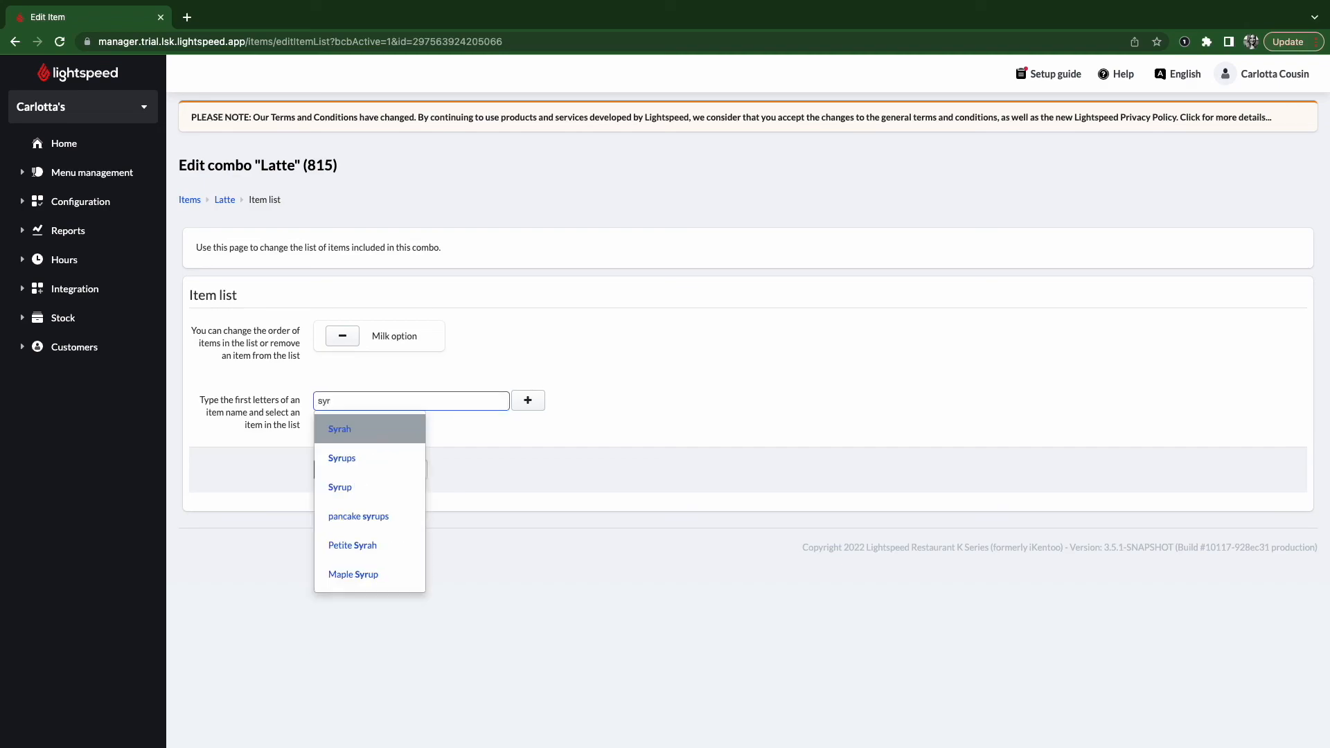
click(342, 458)
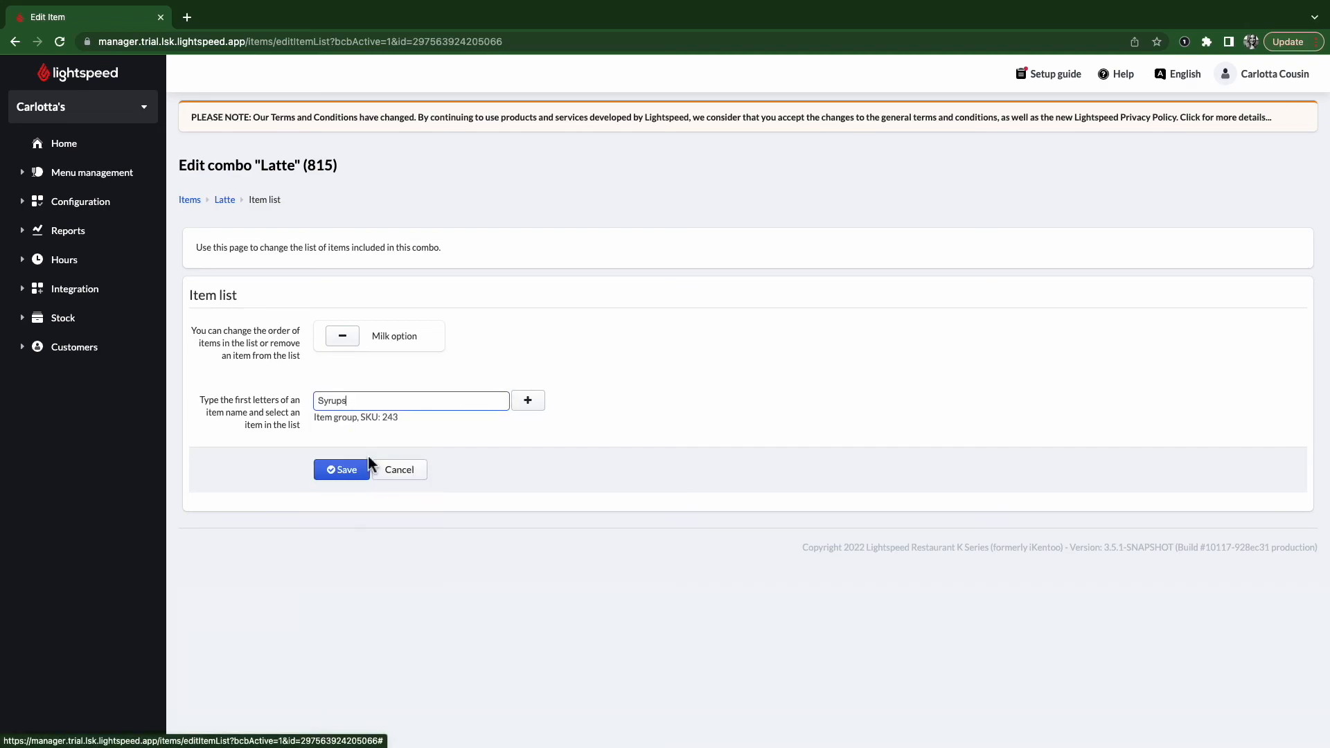
click(532, 406)
click(360, 490)
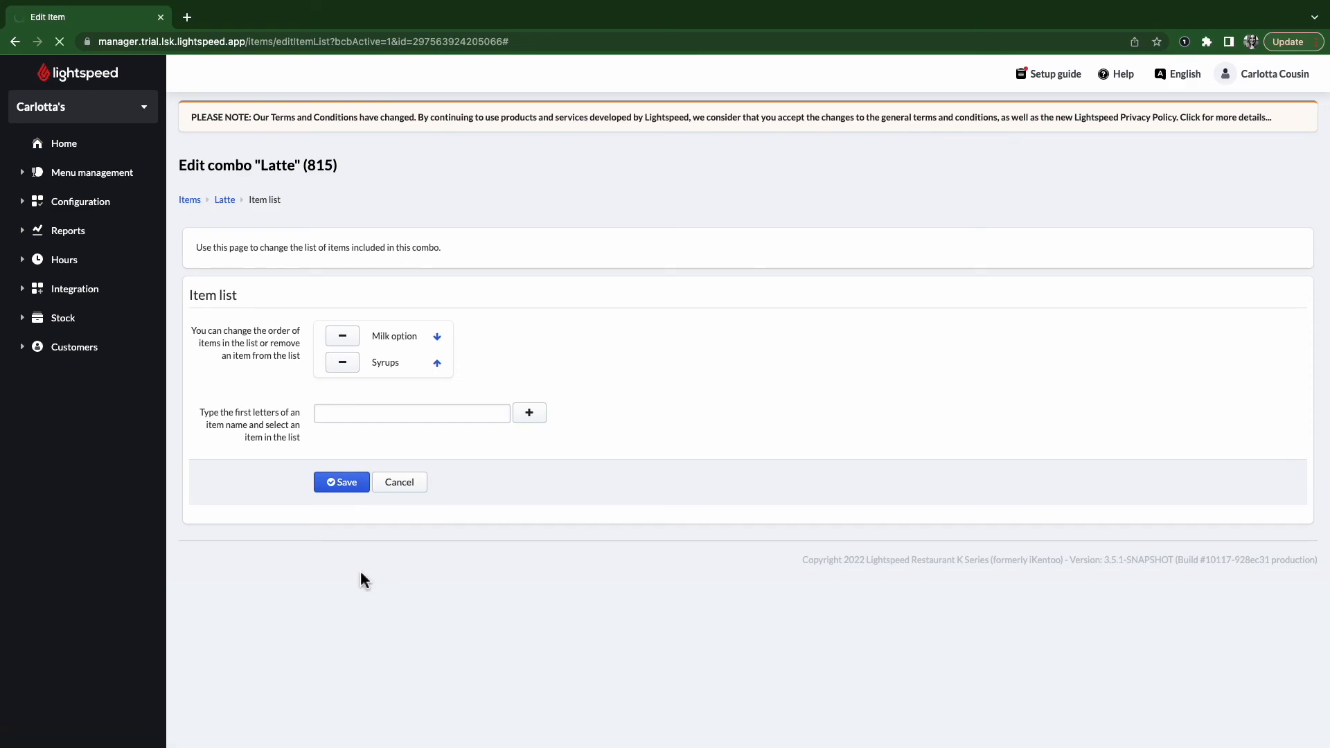
scroll(360, 568, down, 5)
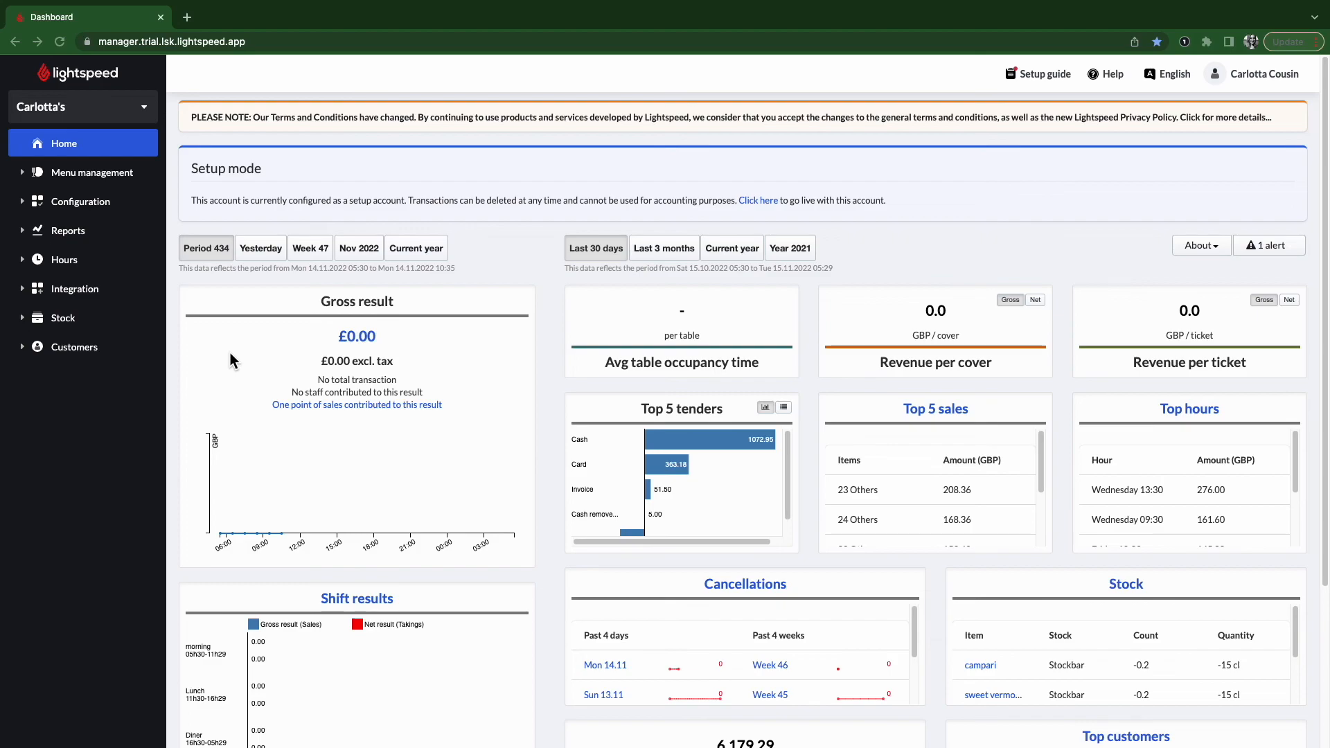
- Turn on 'Enable a counter on this item' for American Apple pie and save the item
click(66, 177)
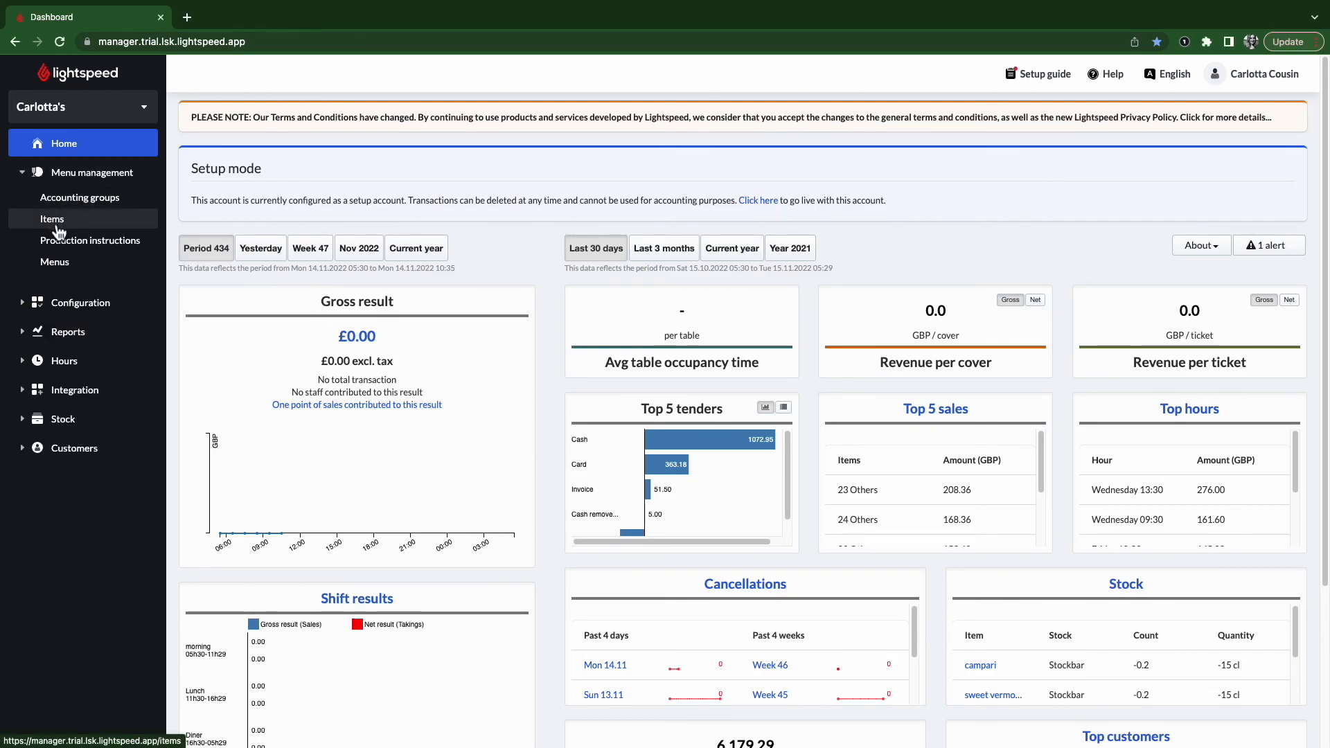
click(56, 225)
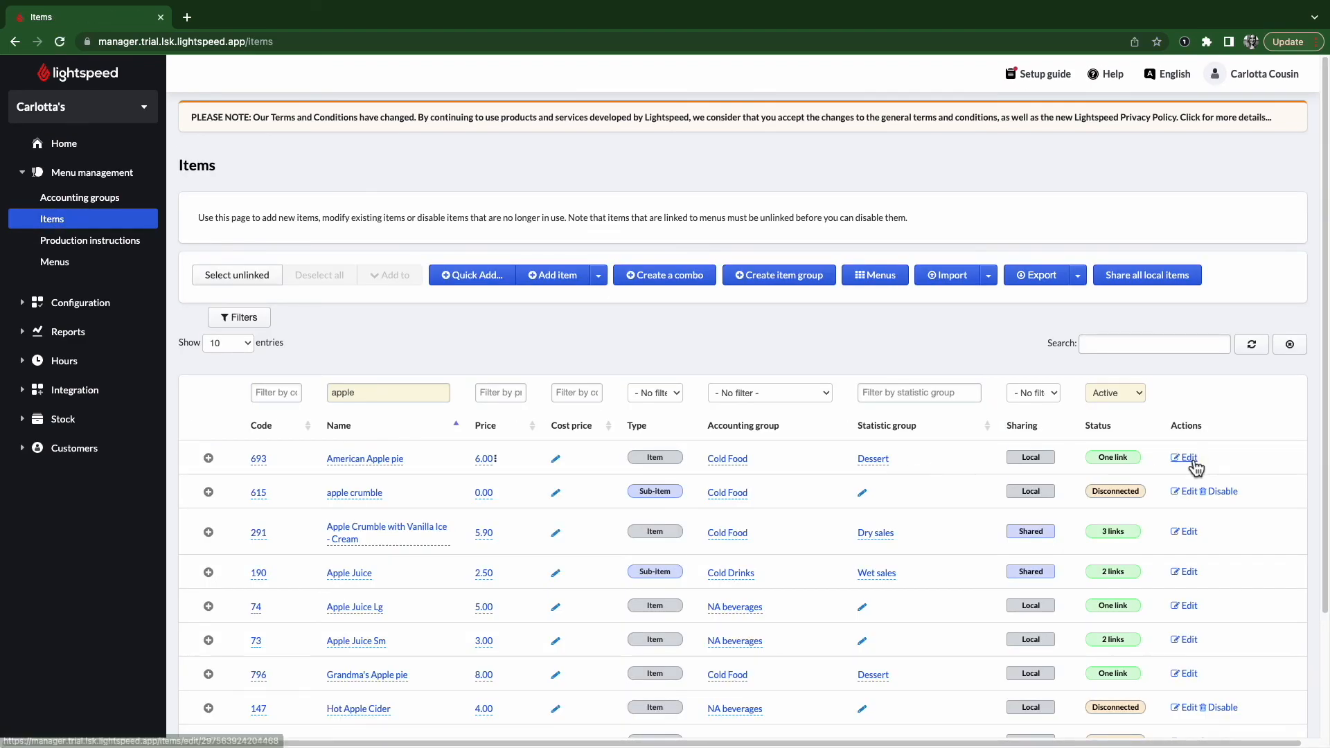
click(1192, 462)
scroll(645, 603, down, 6)
triple_click(419, 370)
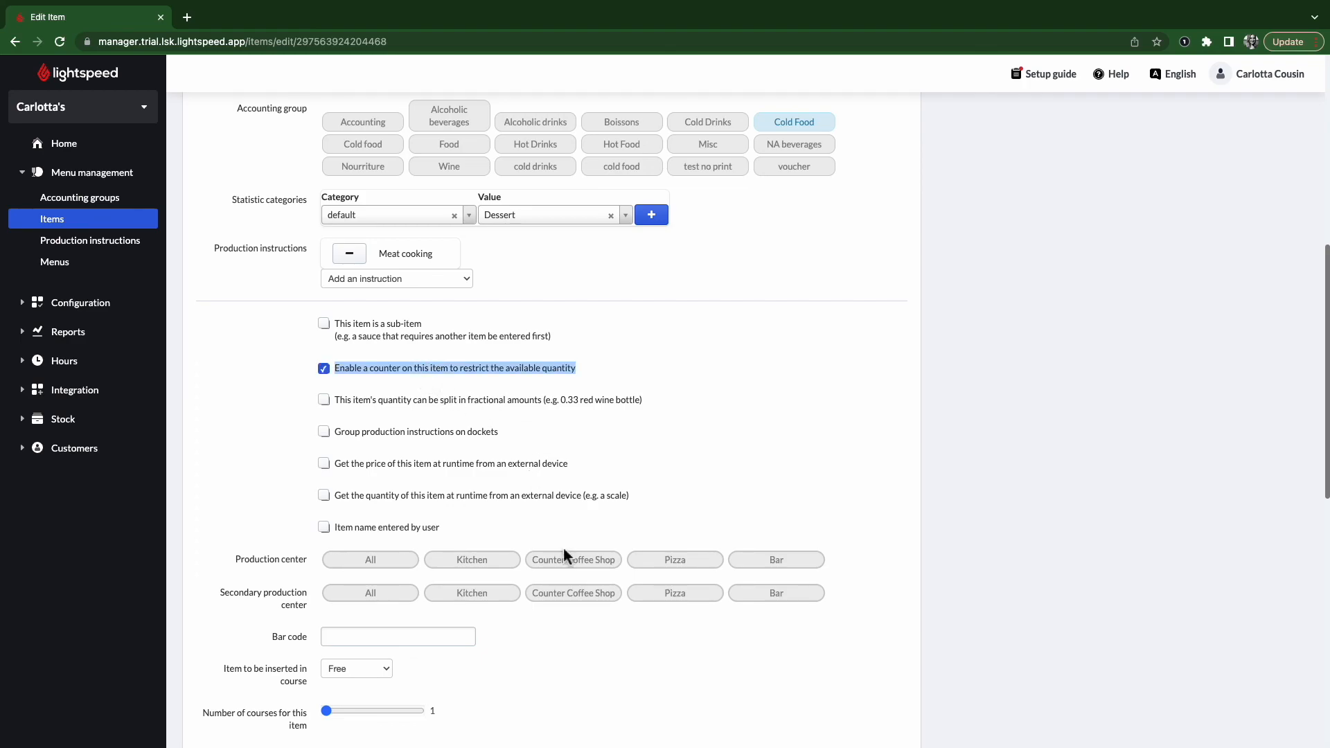
scroll(564, 554, down, 9)
click(332, 641)
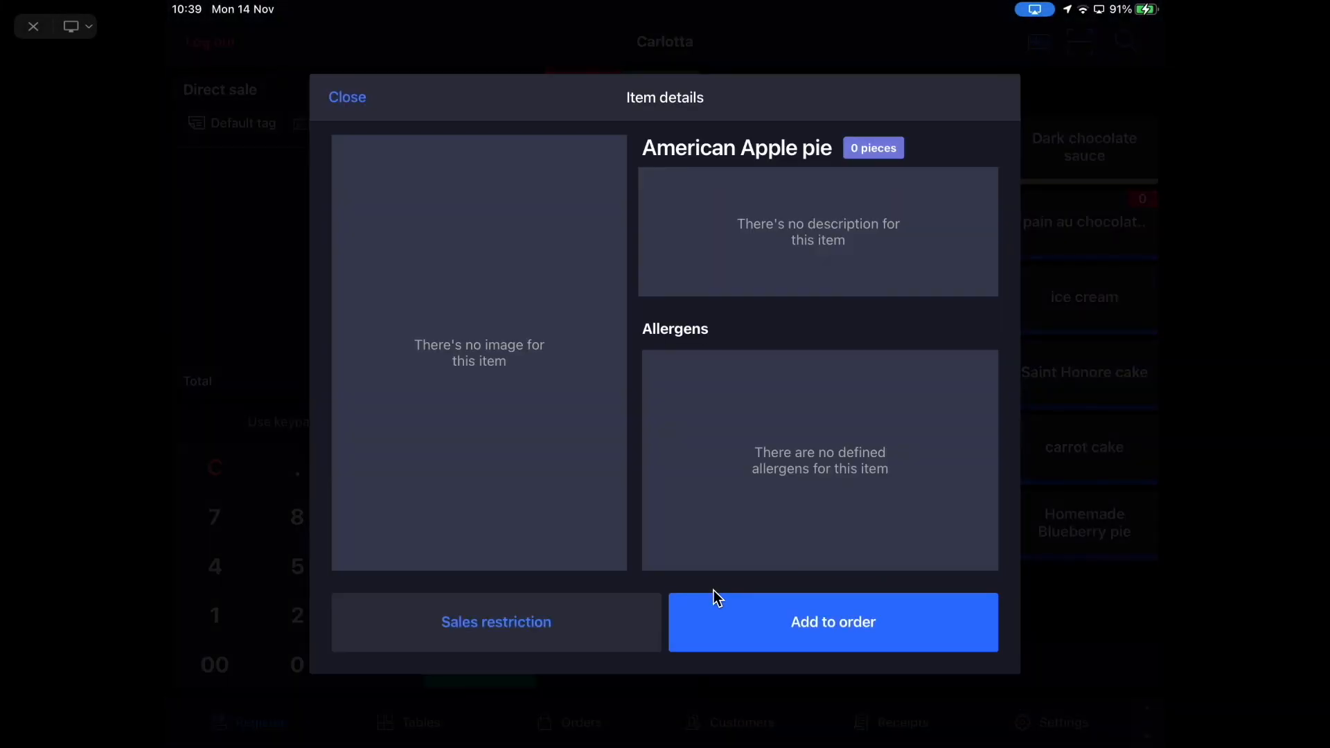
- Apply a sales restriction of 5 pieces to American Apple pie
click(513, 629)
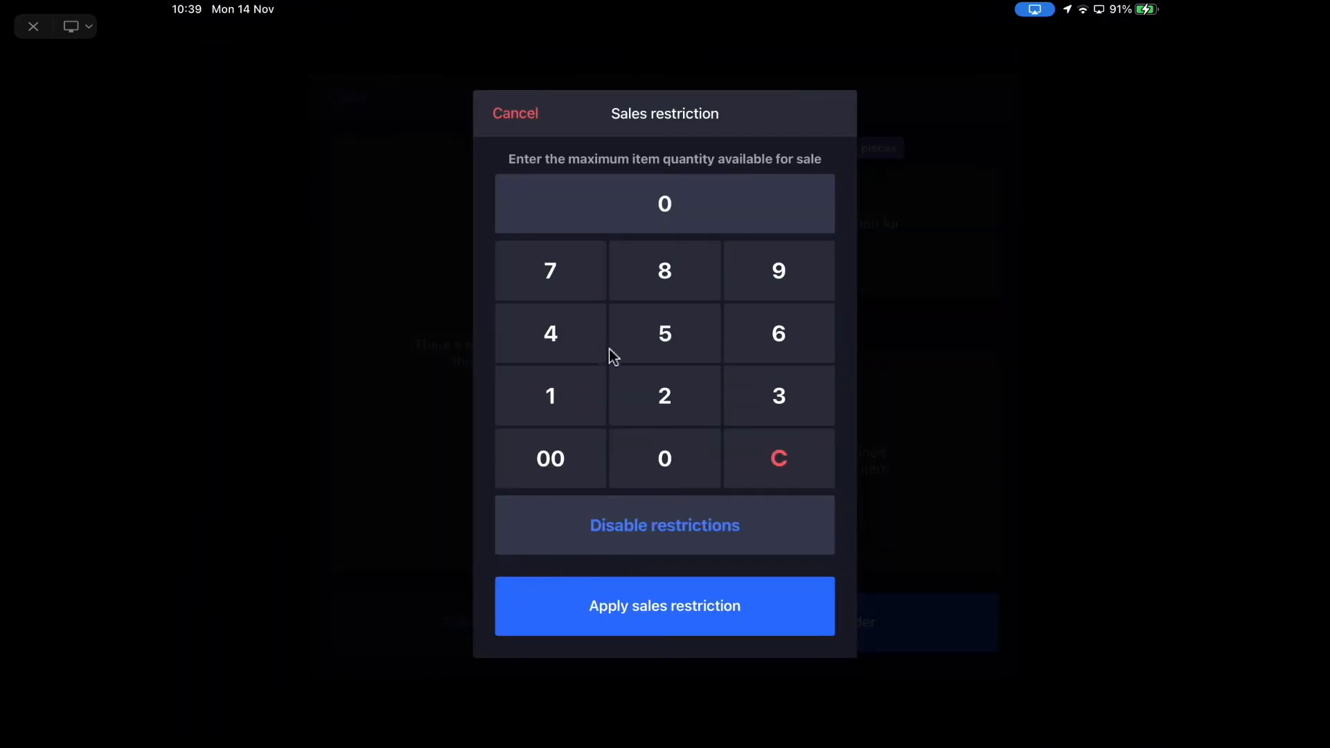
click(665, 334)
click(760, 613)
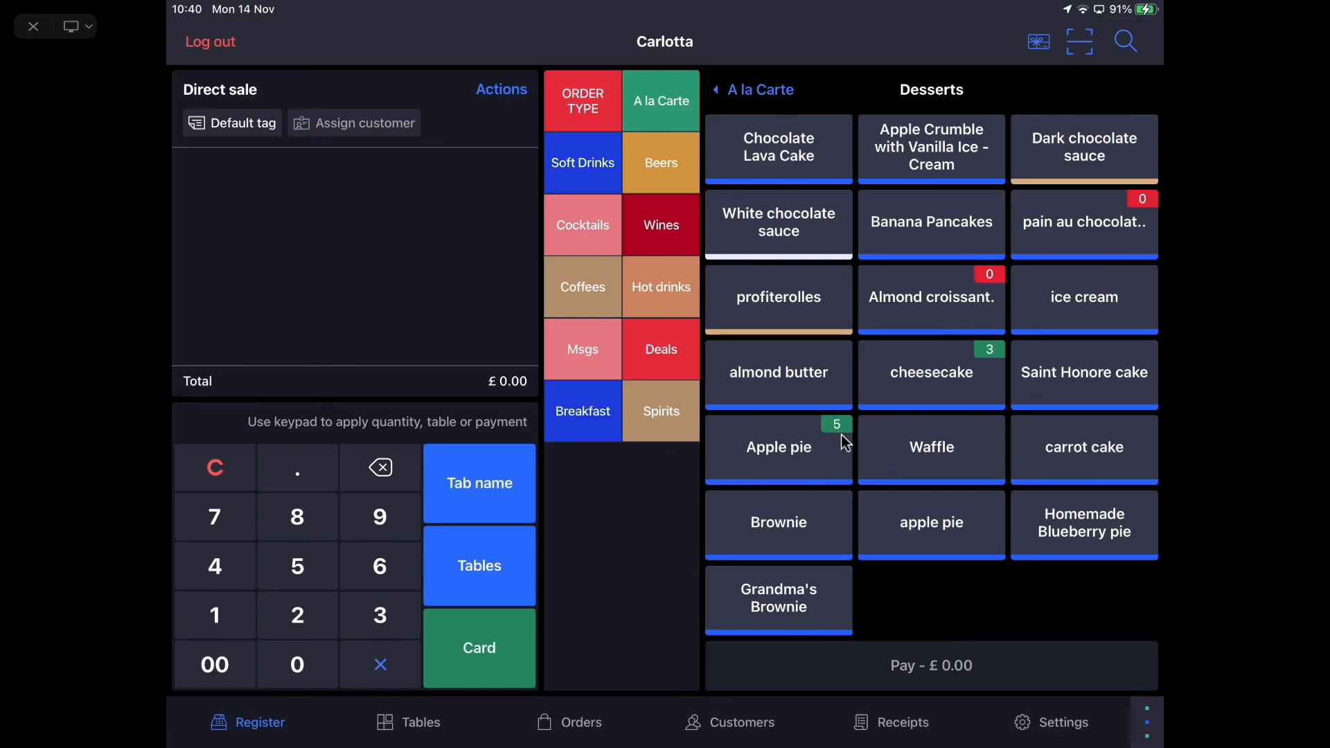
- Add five American Apple pies to the order, totalling £30.00 and exhausting the stock
click(802, 480)
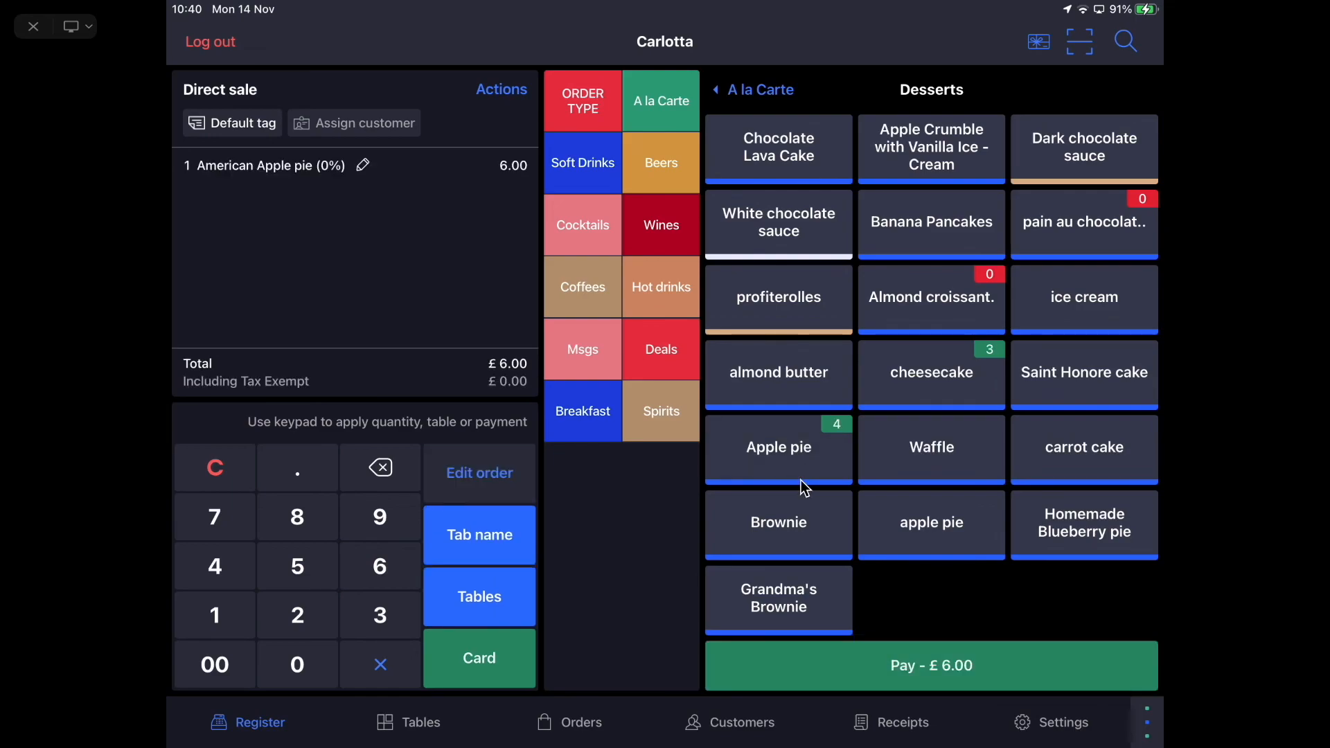
click(802, 480)
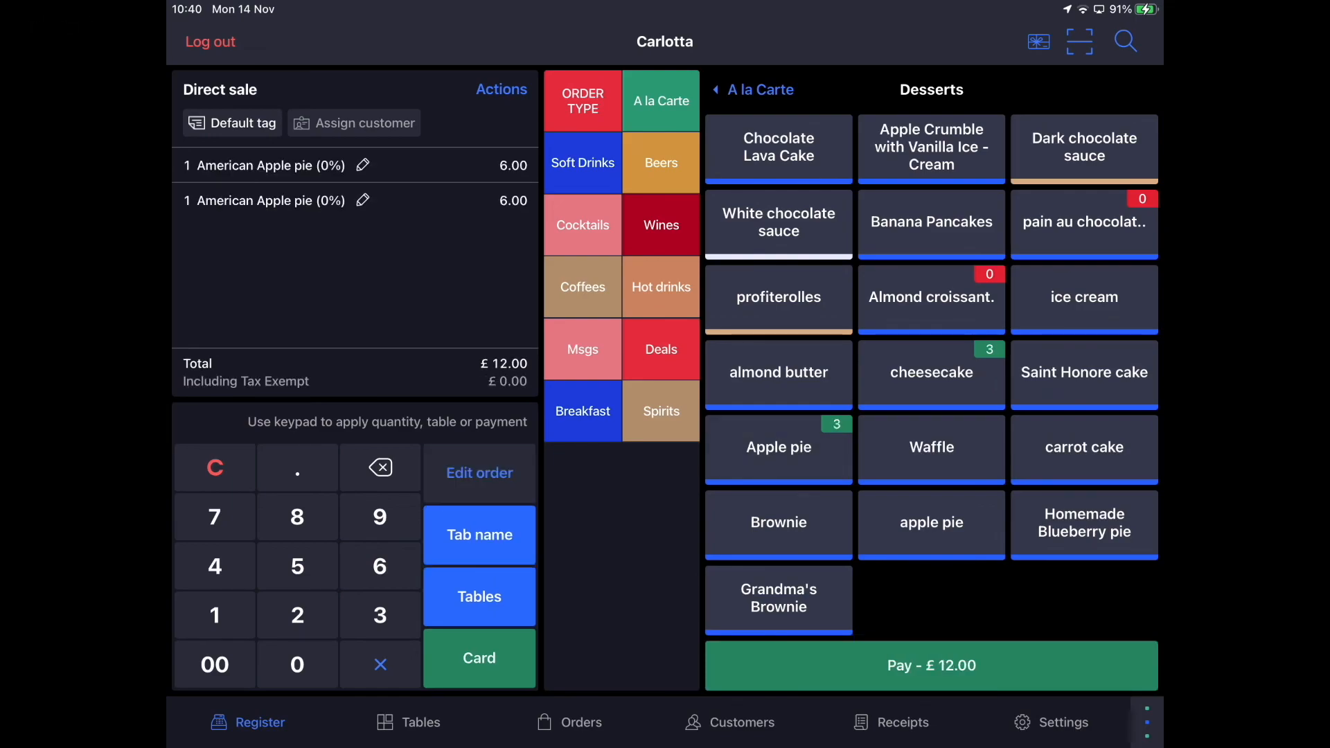
click(801, 480)
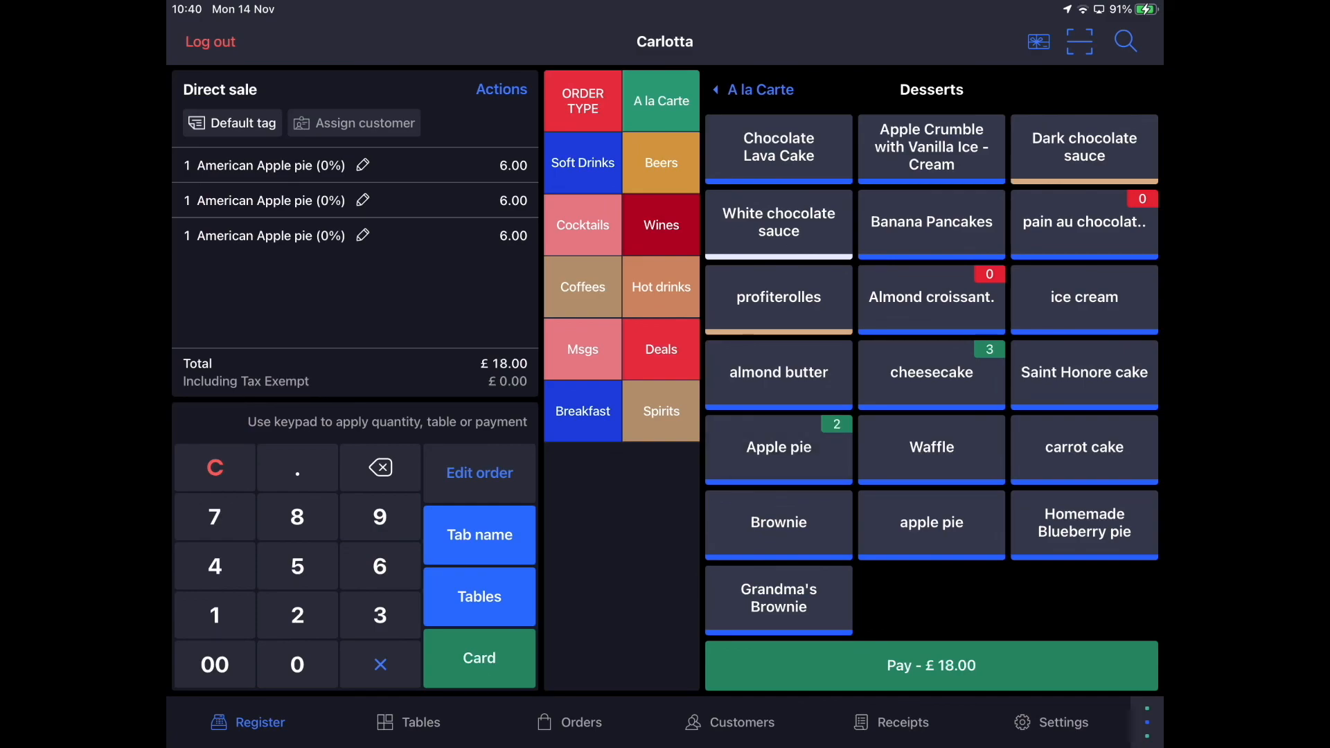
click(801, 480)
click(779, 447)
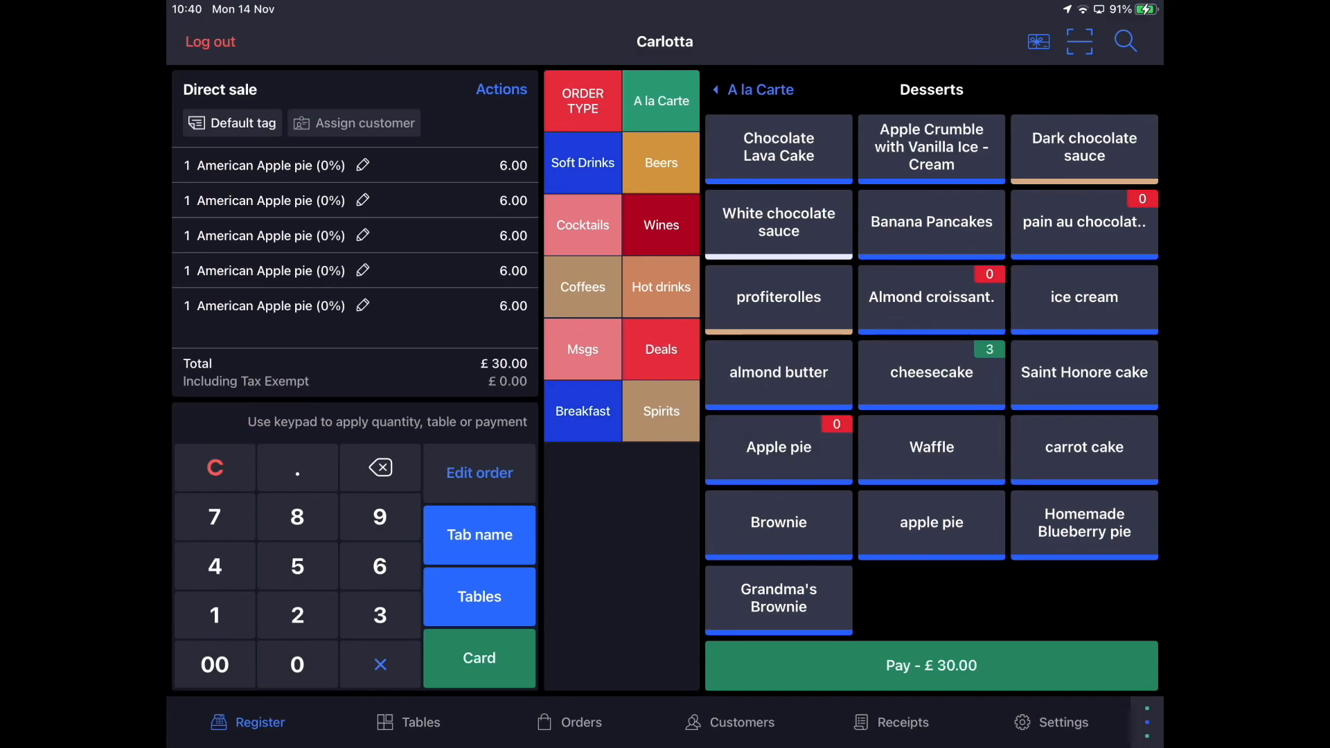